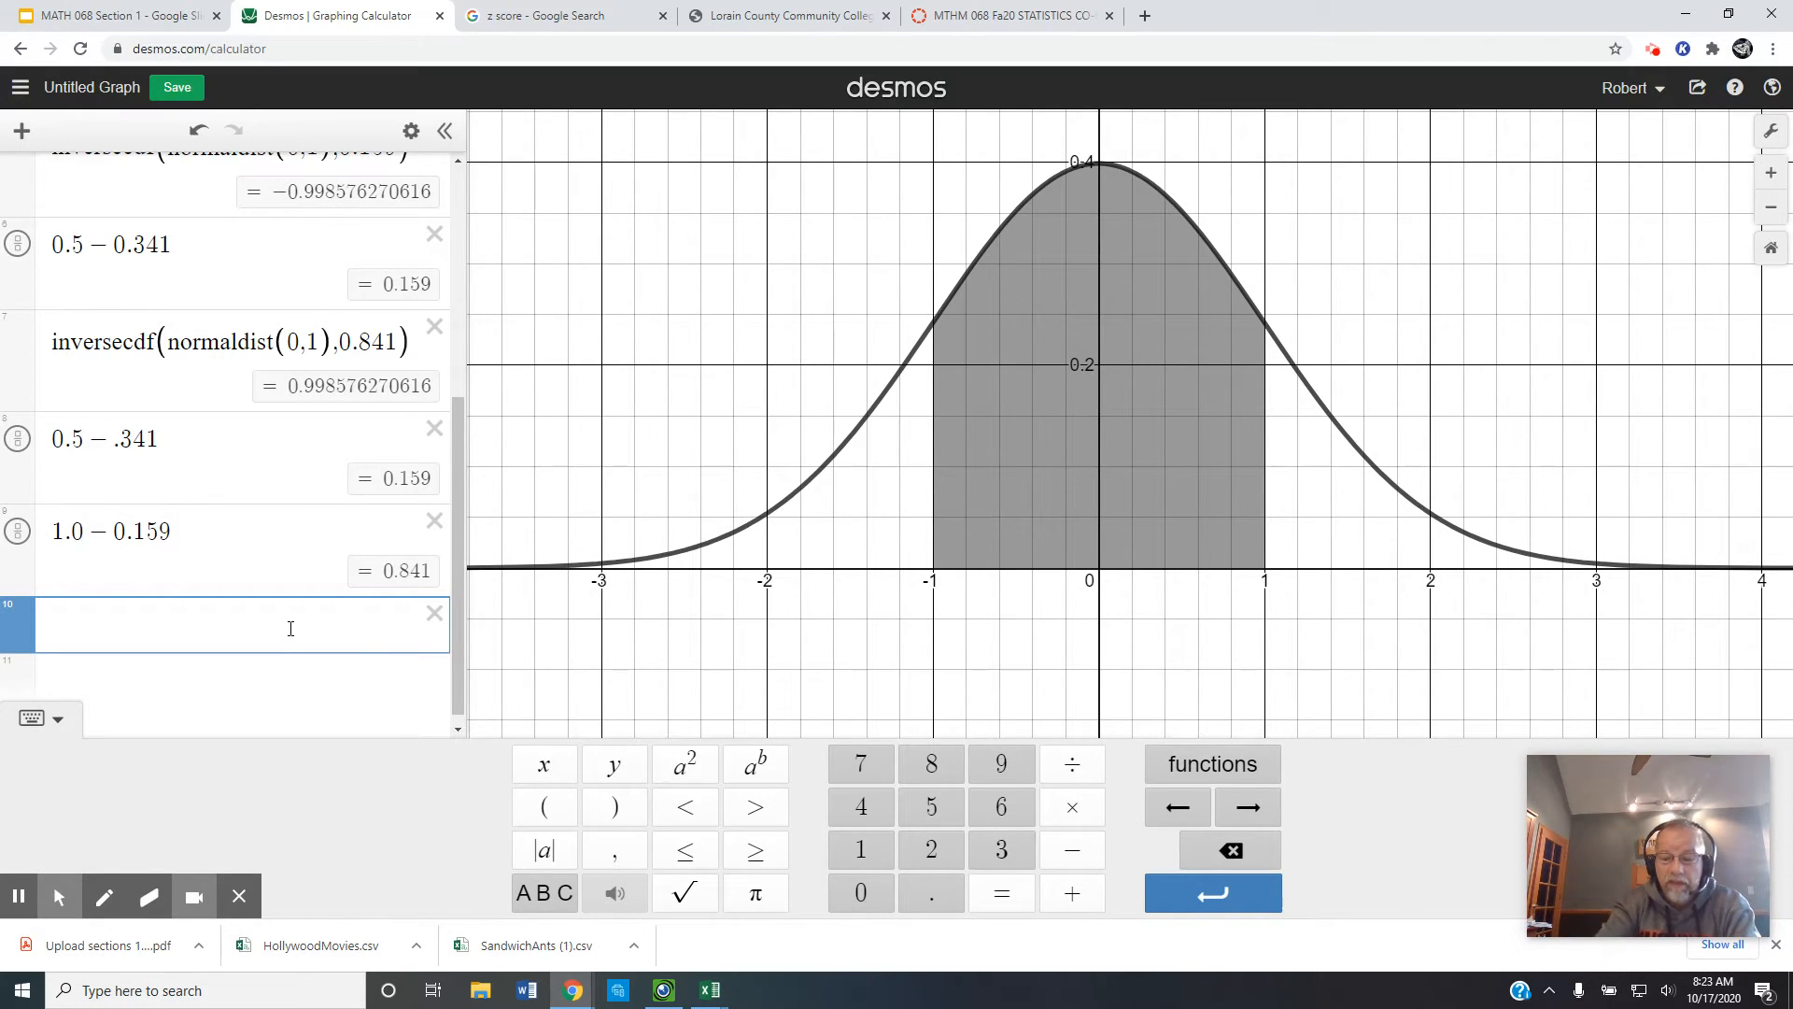
# Add a note reading "LEFT AREA" on the empty line below the calculations.
pyautogui.write('"LEFT')
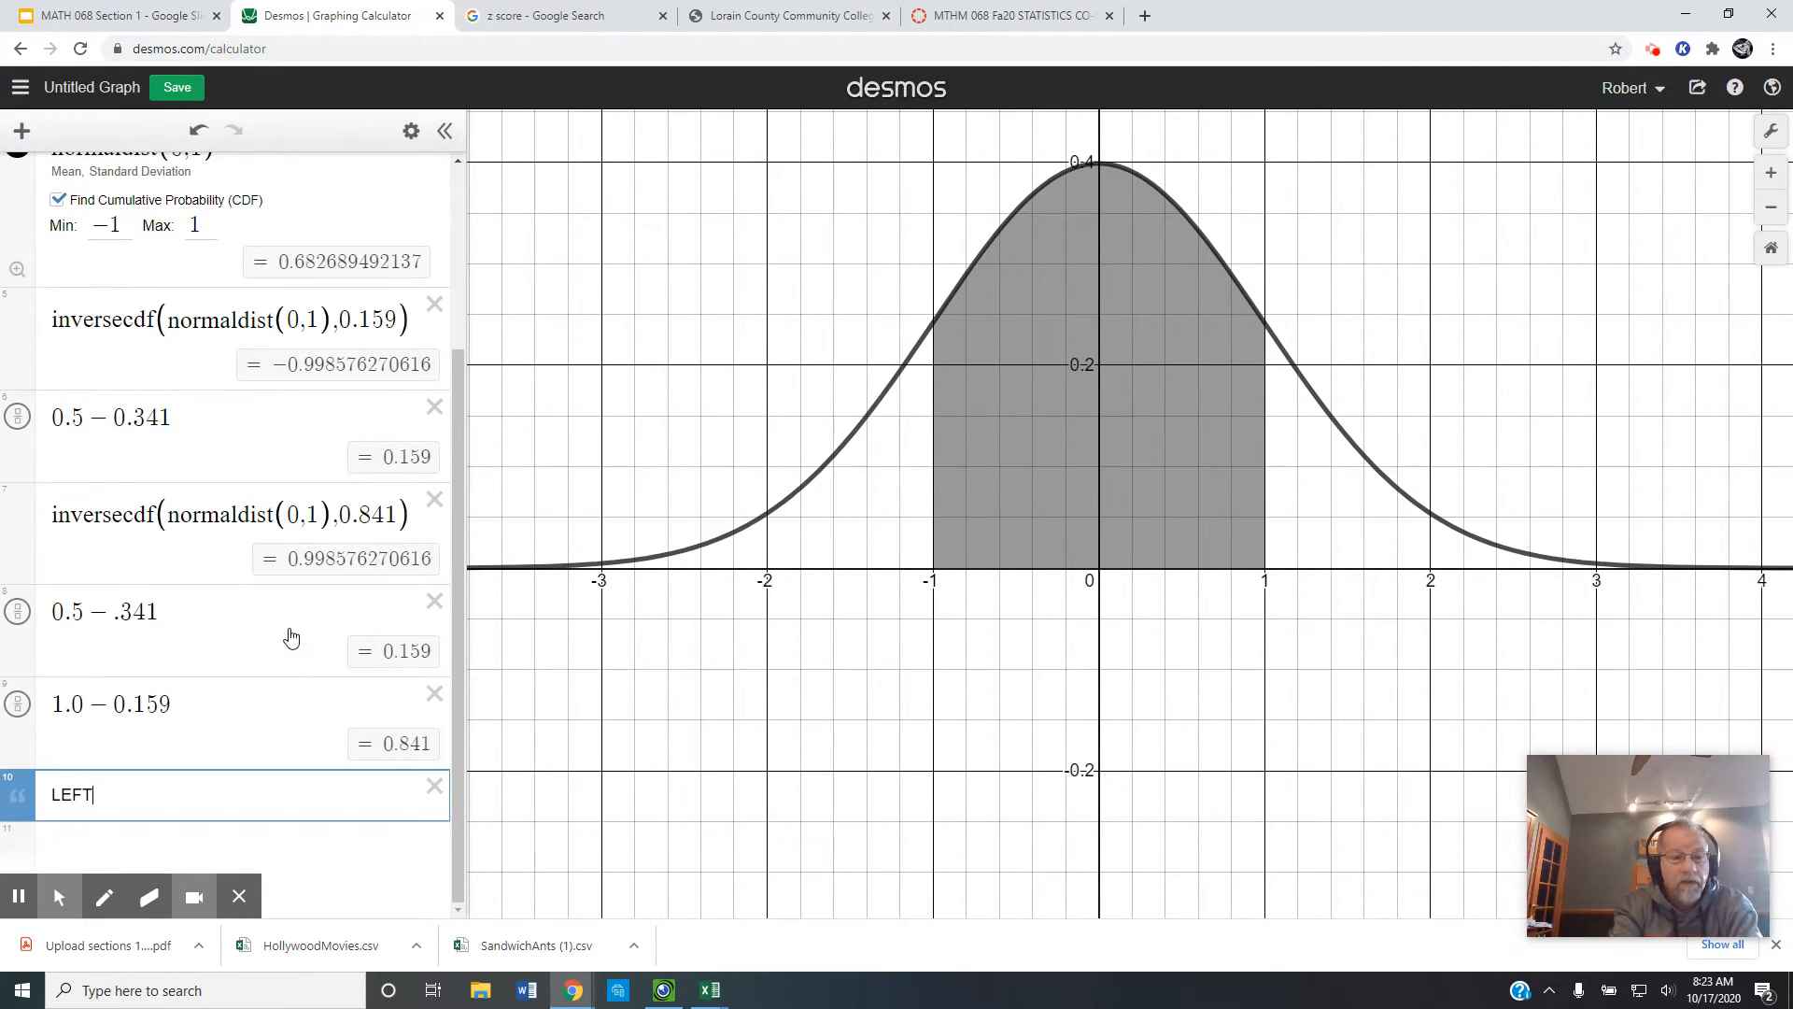
pyautogui.write(' AREA')
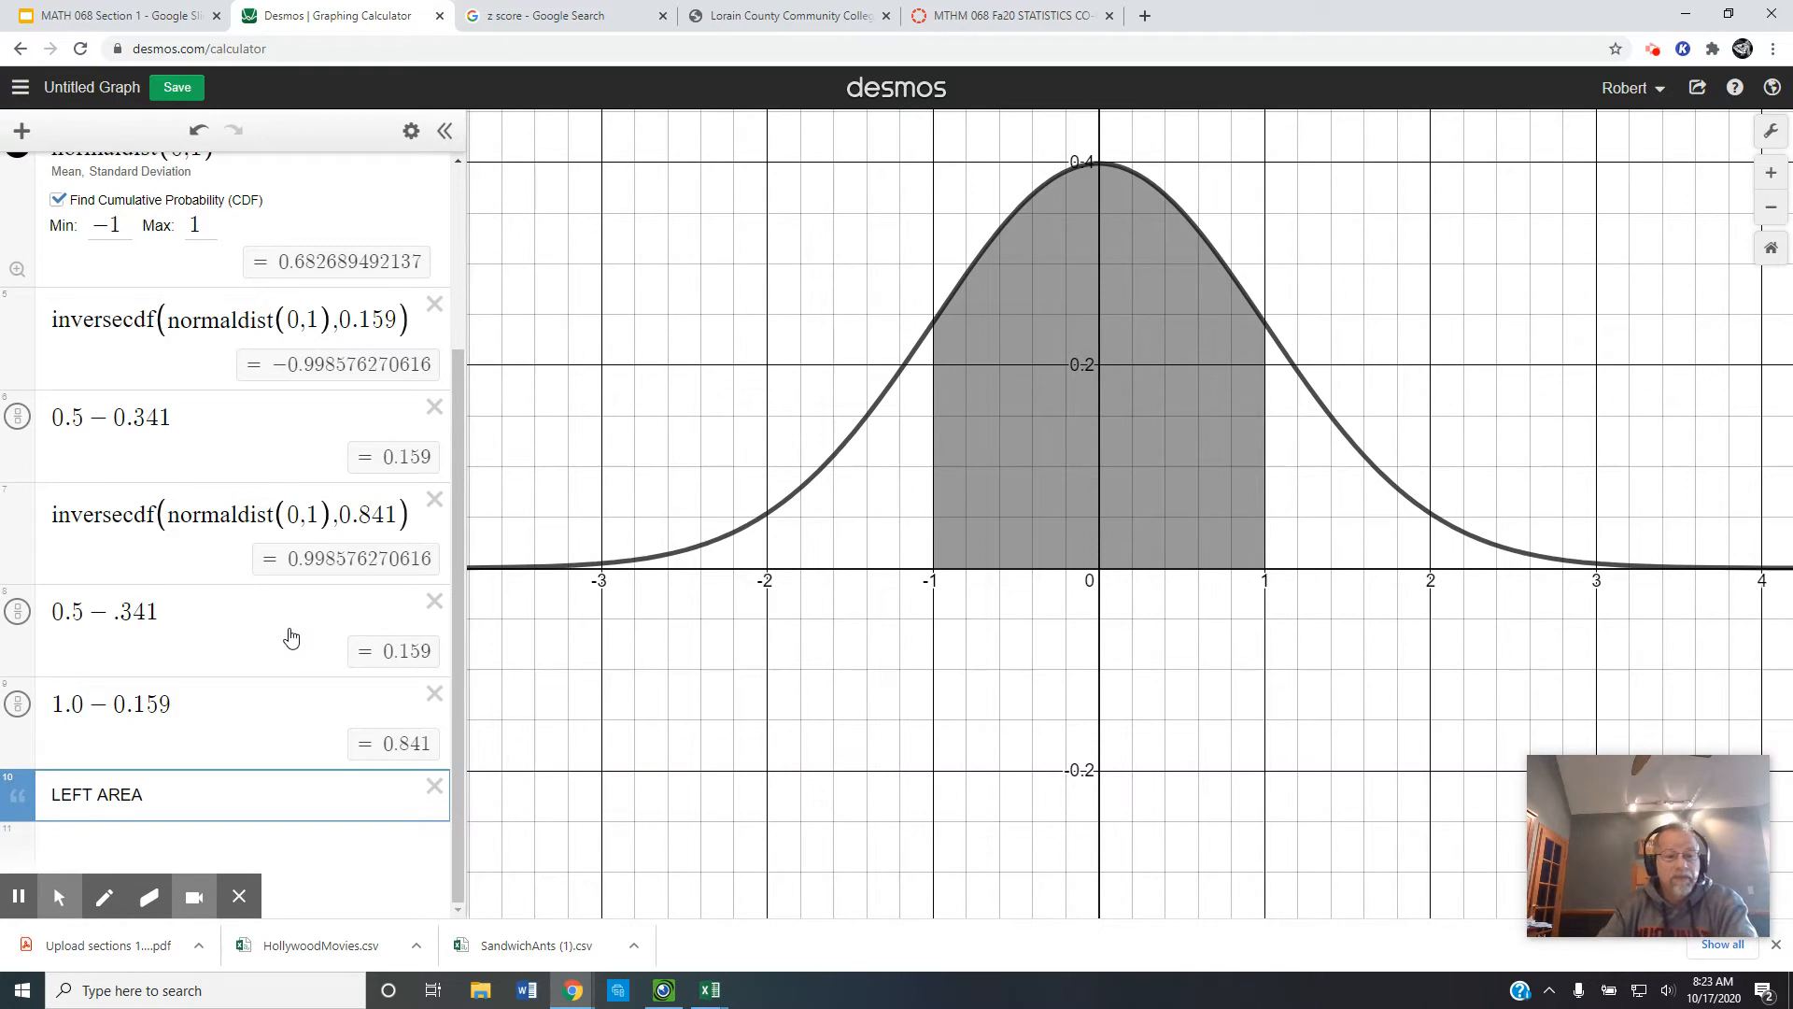
# Delete the normal distribution and all old calculations between the three question notes and the LEFT AREA note.
pyautogui.scroll(3, 362, 512)
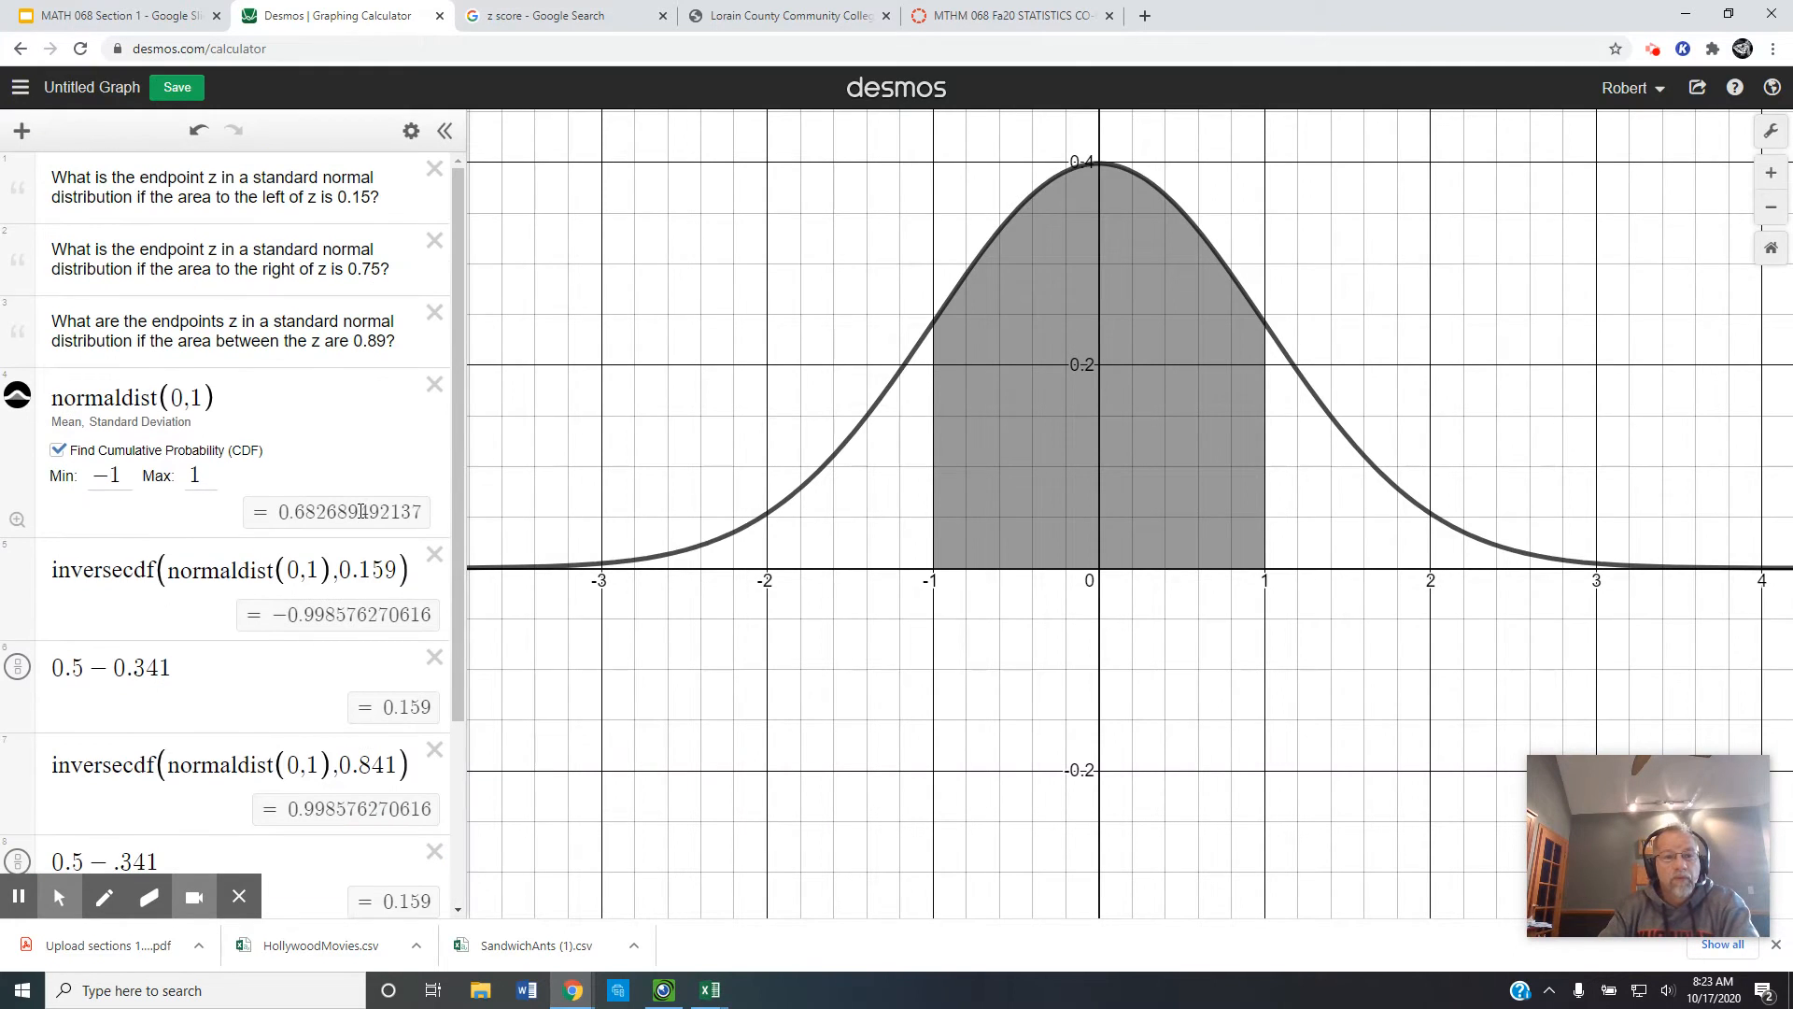
pyautogui.click(435, 386)
pyautogui.click(437, 385)
pyautogui.click(437, 385)
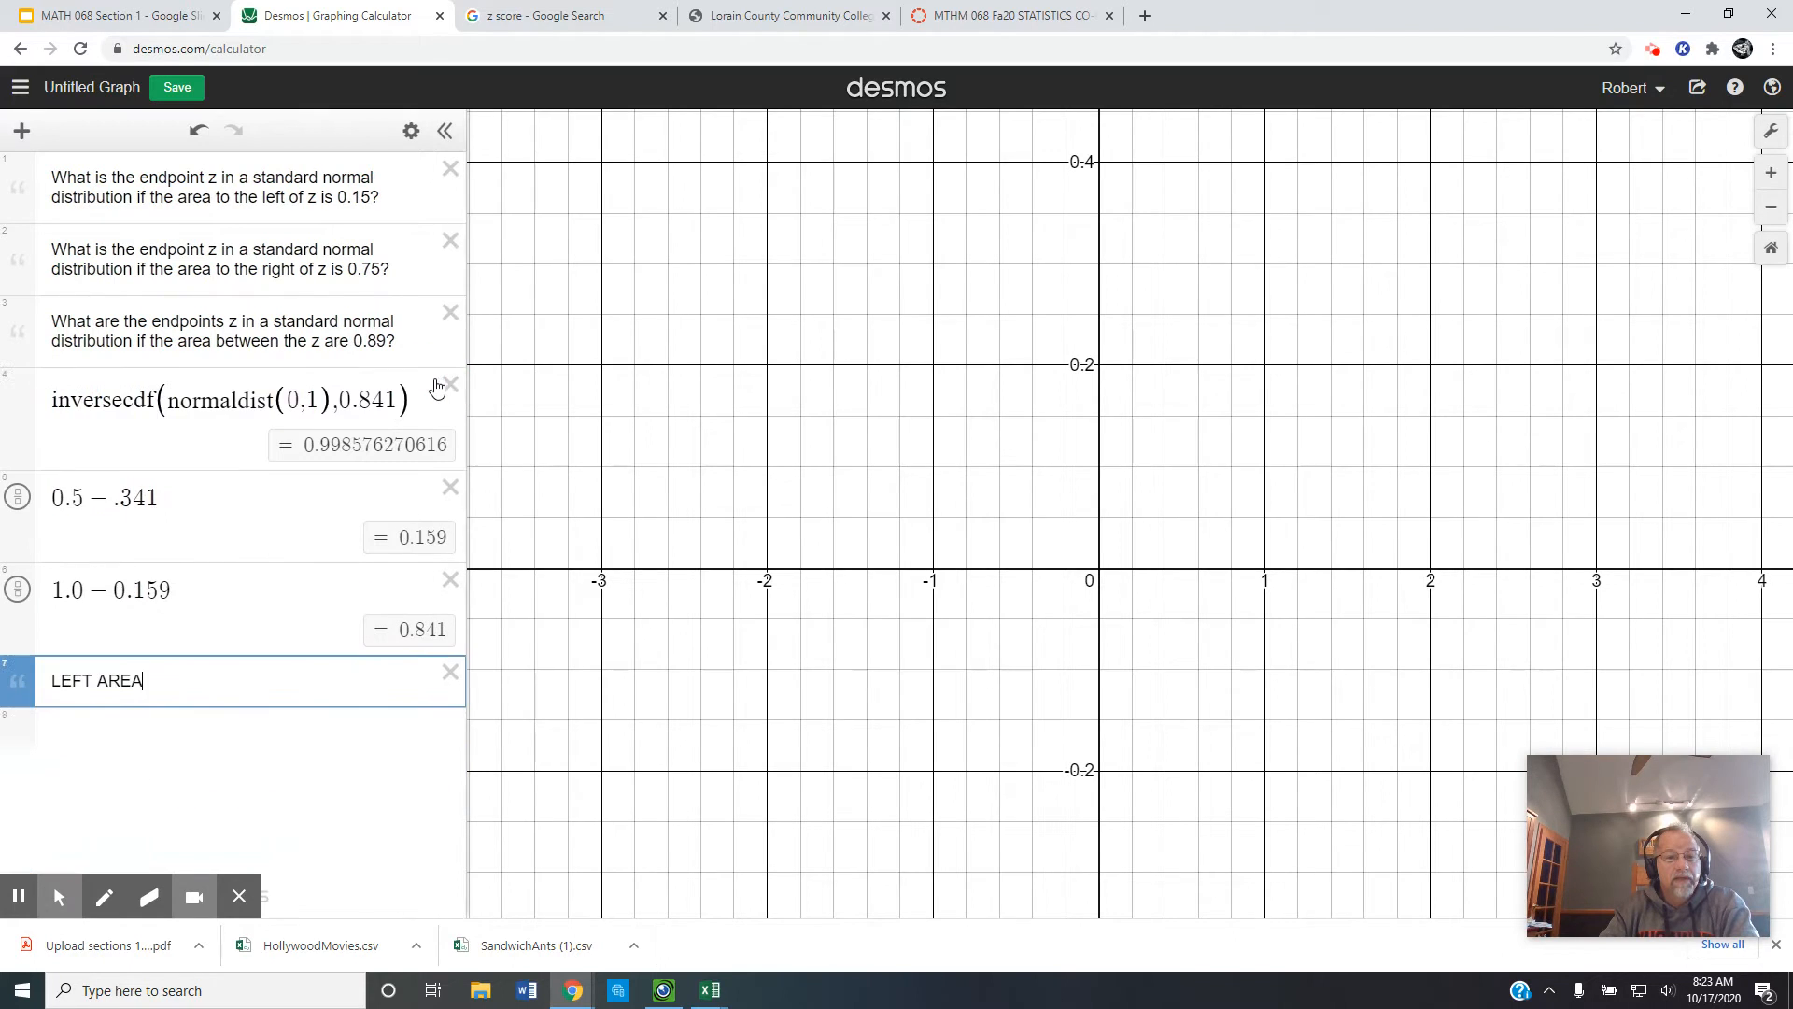
pyautogui.click(448, 384)
pyautogui.click(451, 385)
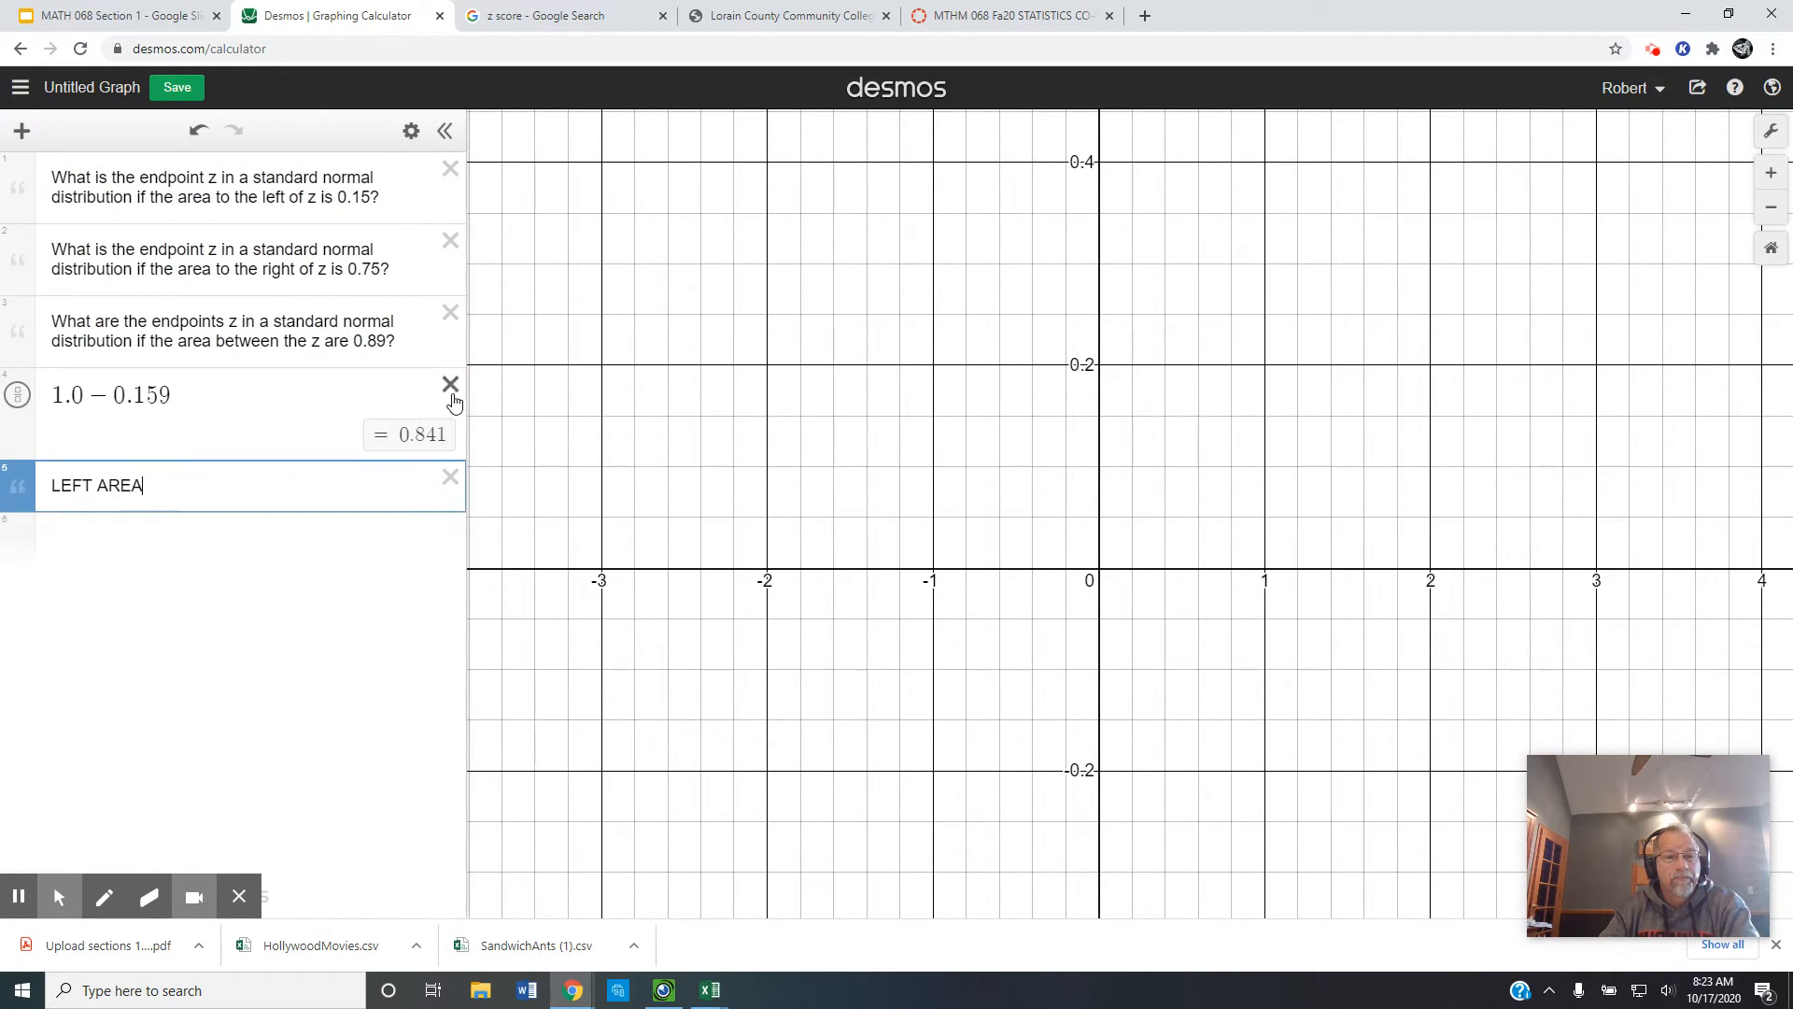
pyautogui.click(450, 386)
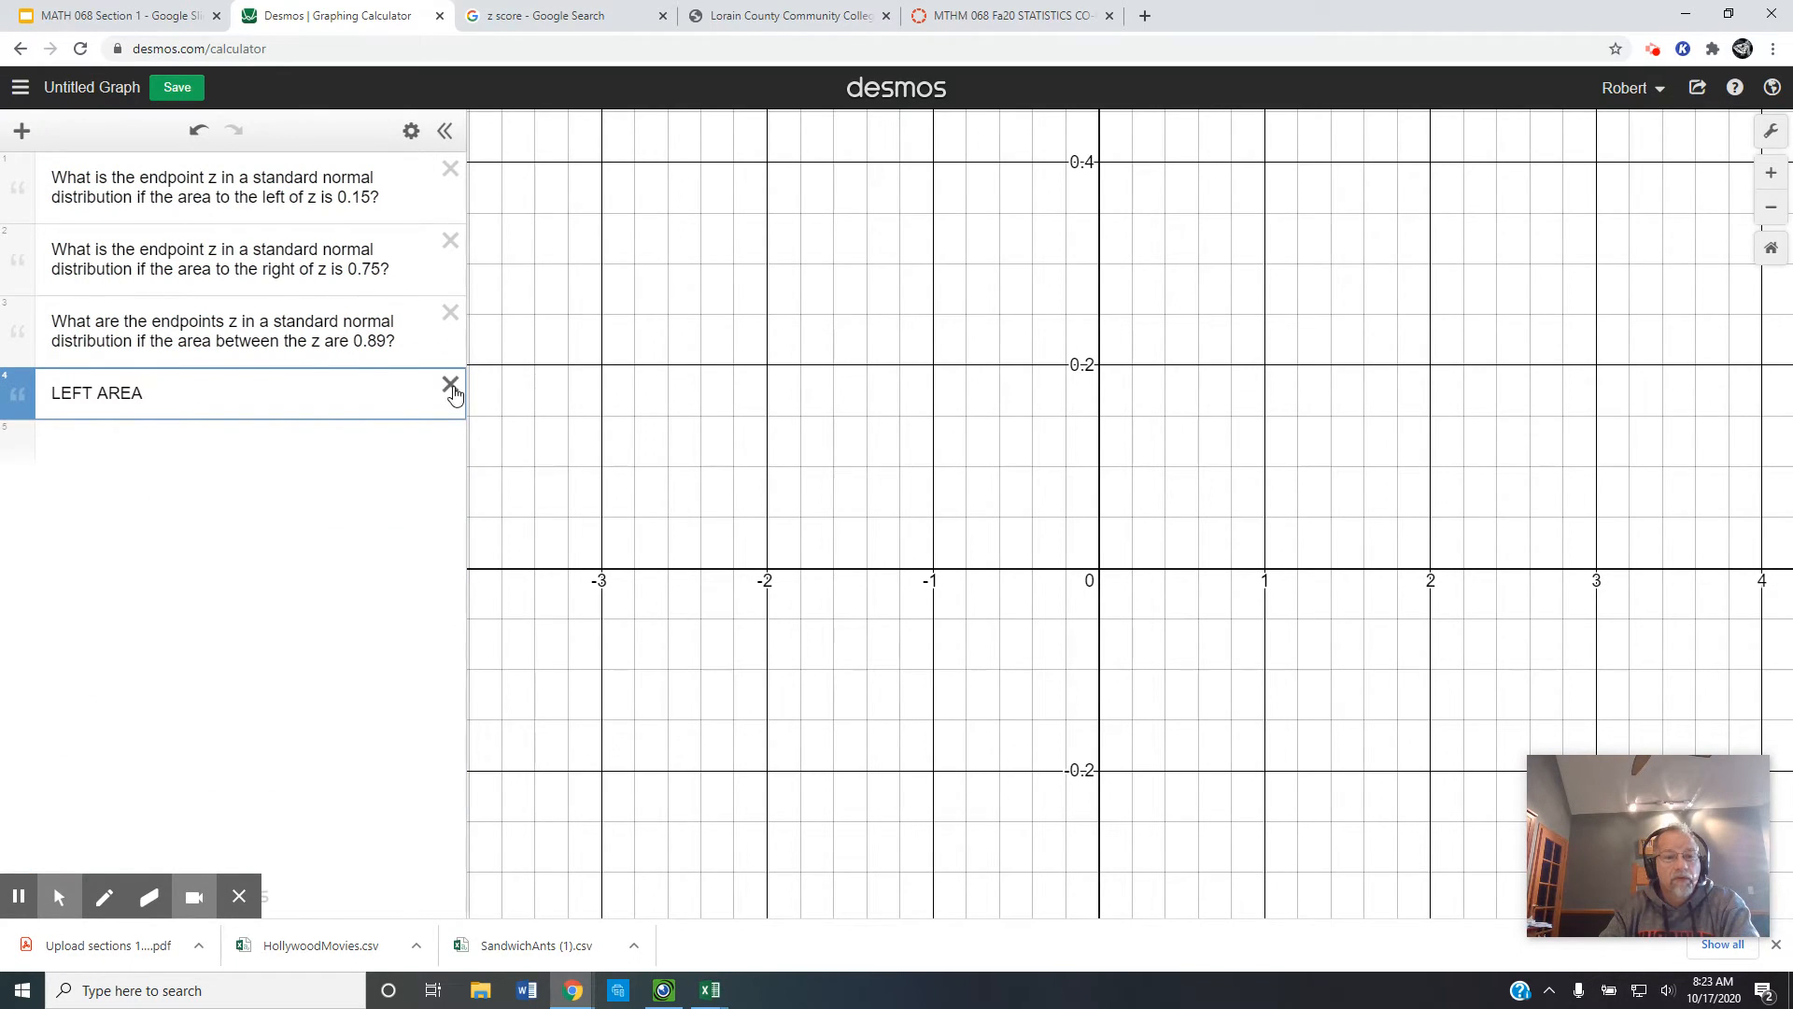
pyautogui.click(442, 435)
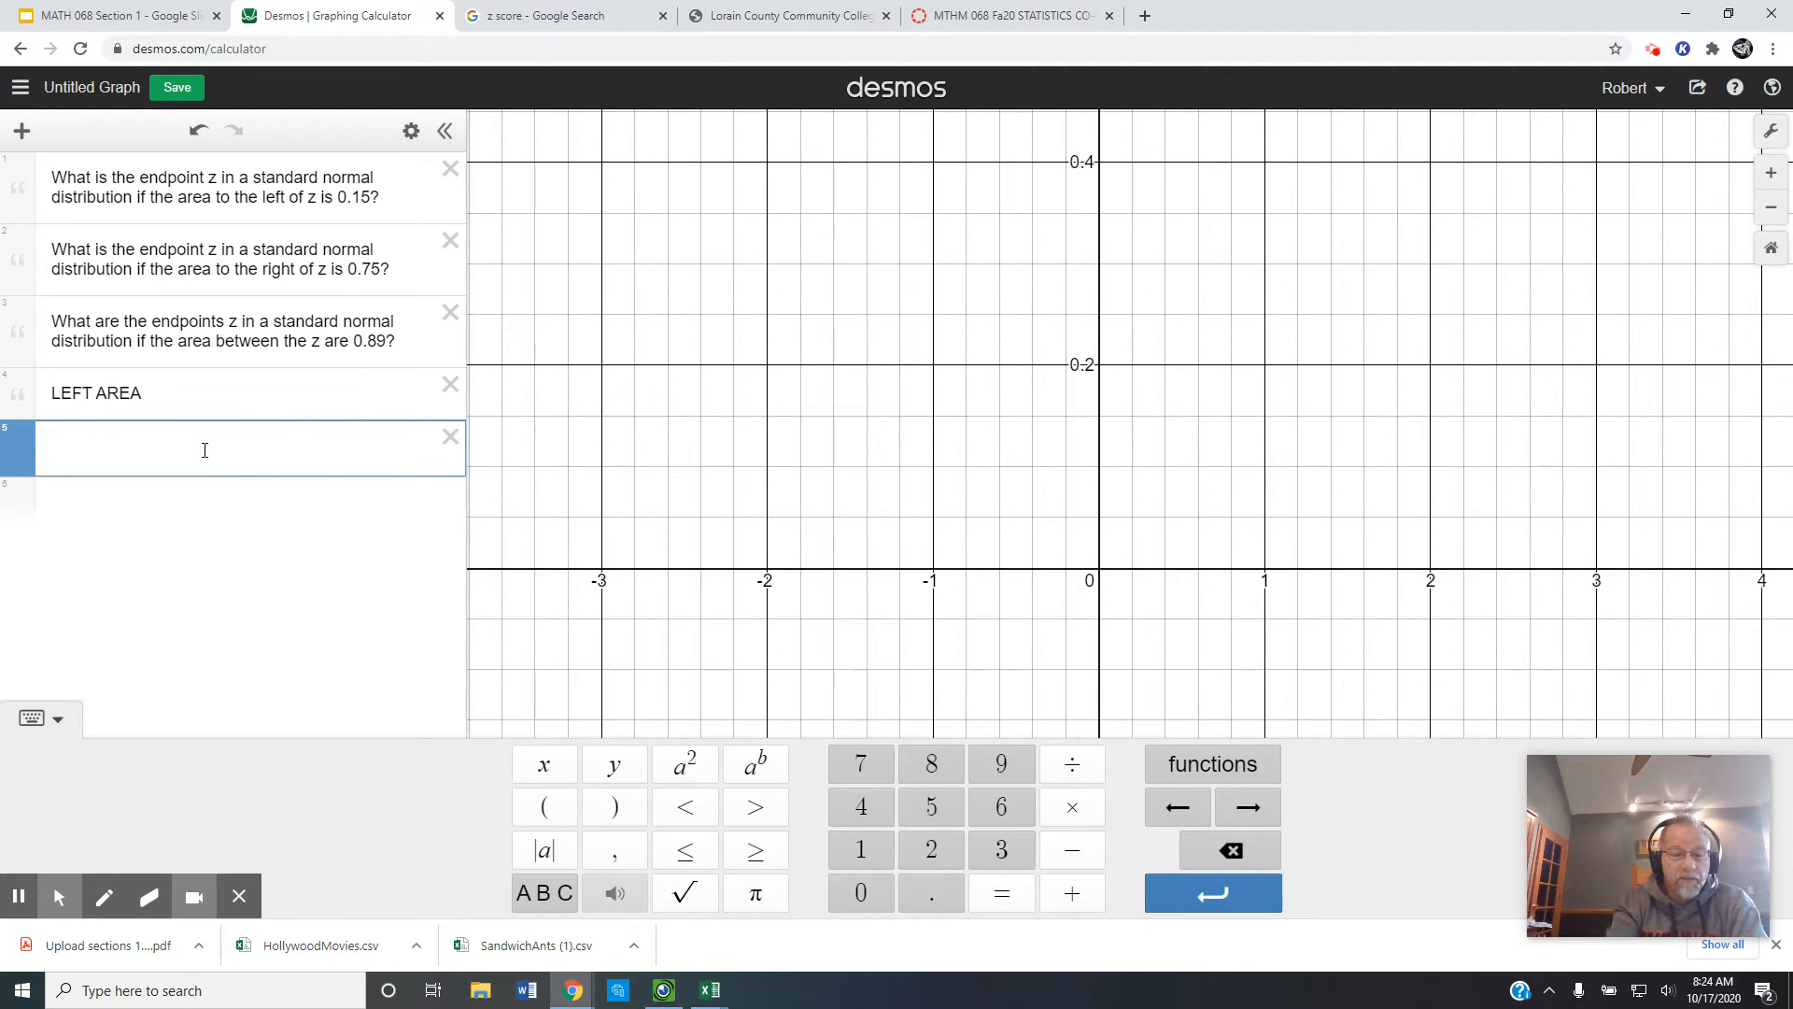
pyautogui.write('standar')
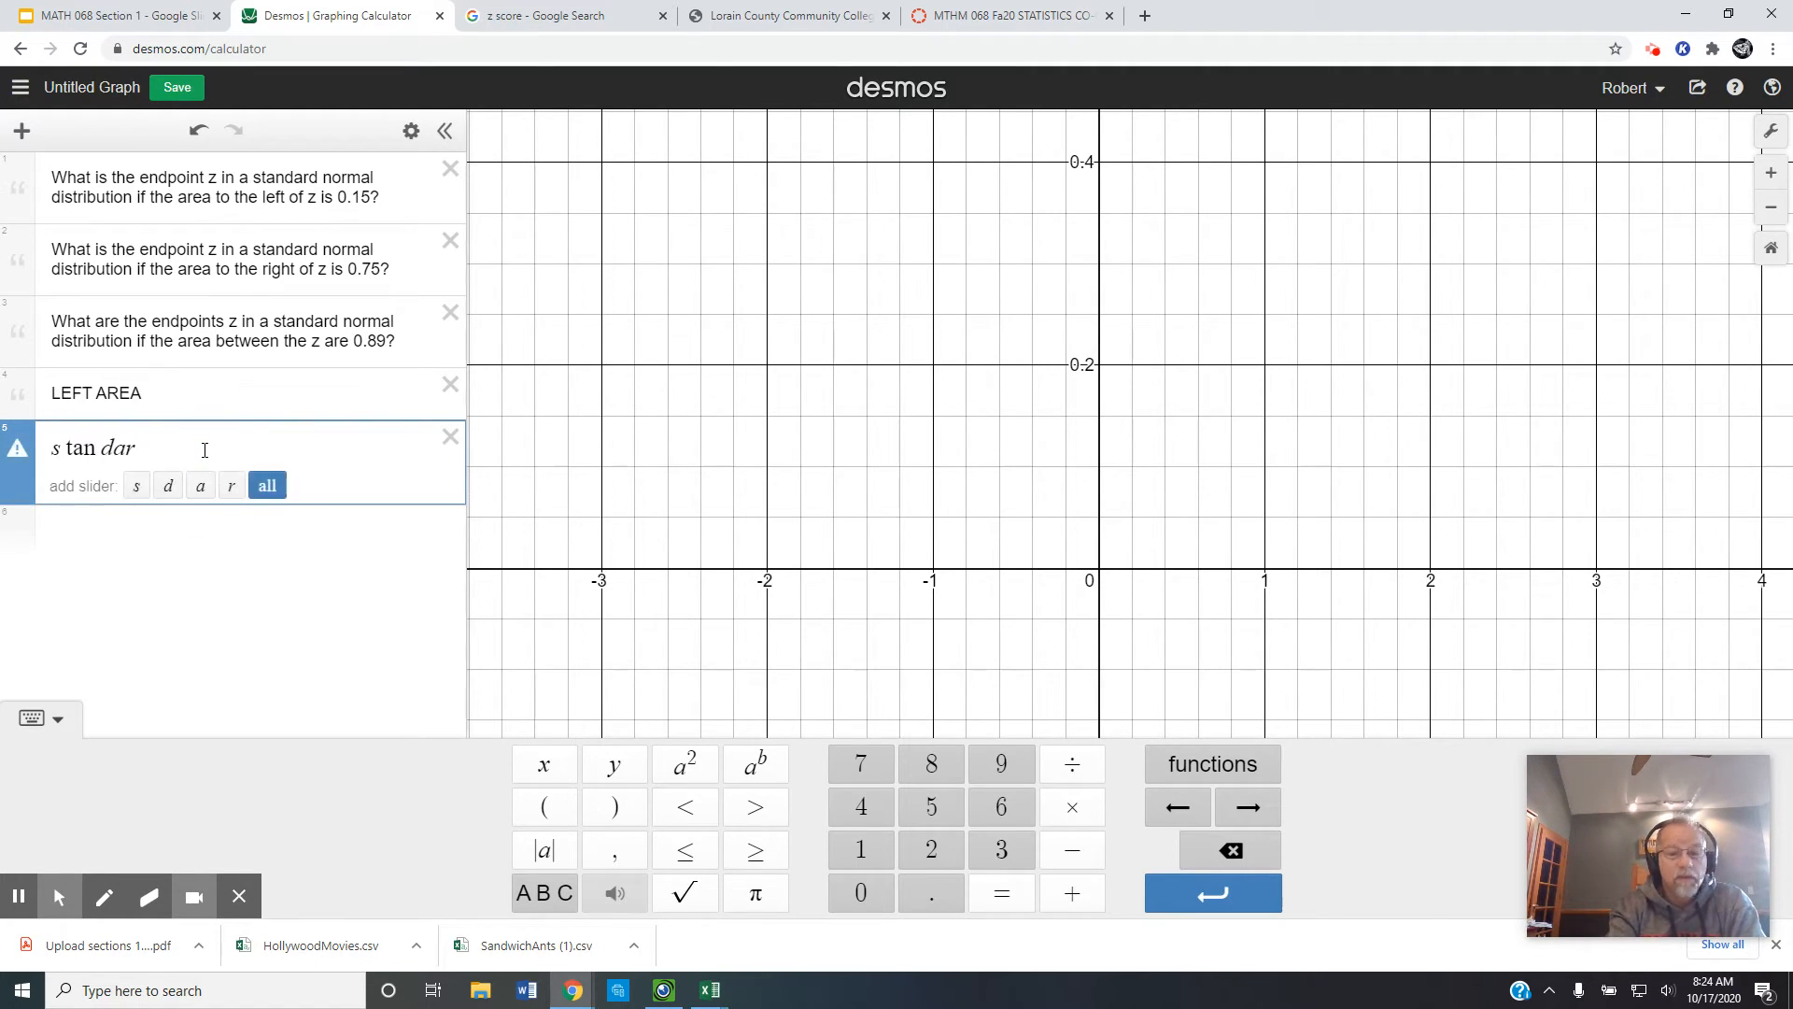
pyautogui.press('BackSpace')
pyautogui.press('BackSpace')
pyautogui.press('BackSpace')
pyautogui.press('BackSpace')
pyautogui.press('BackSpace')
pyautogui.press('BackSpace')
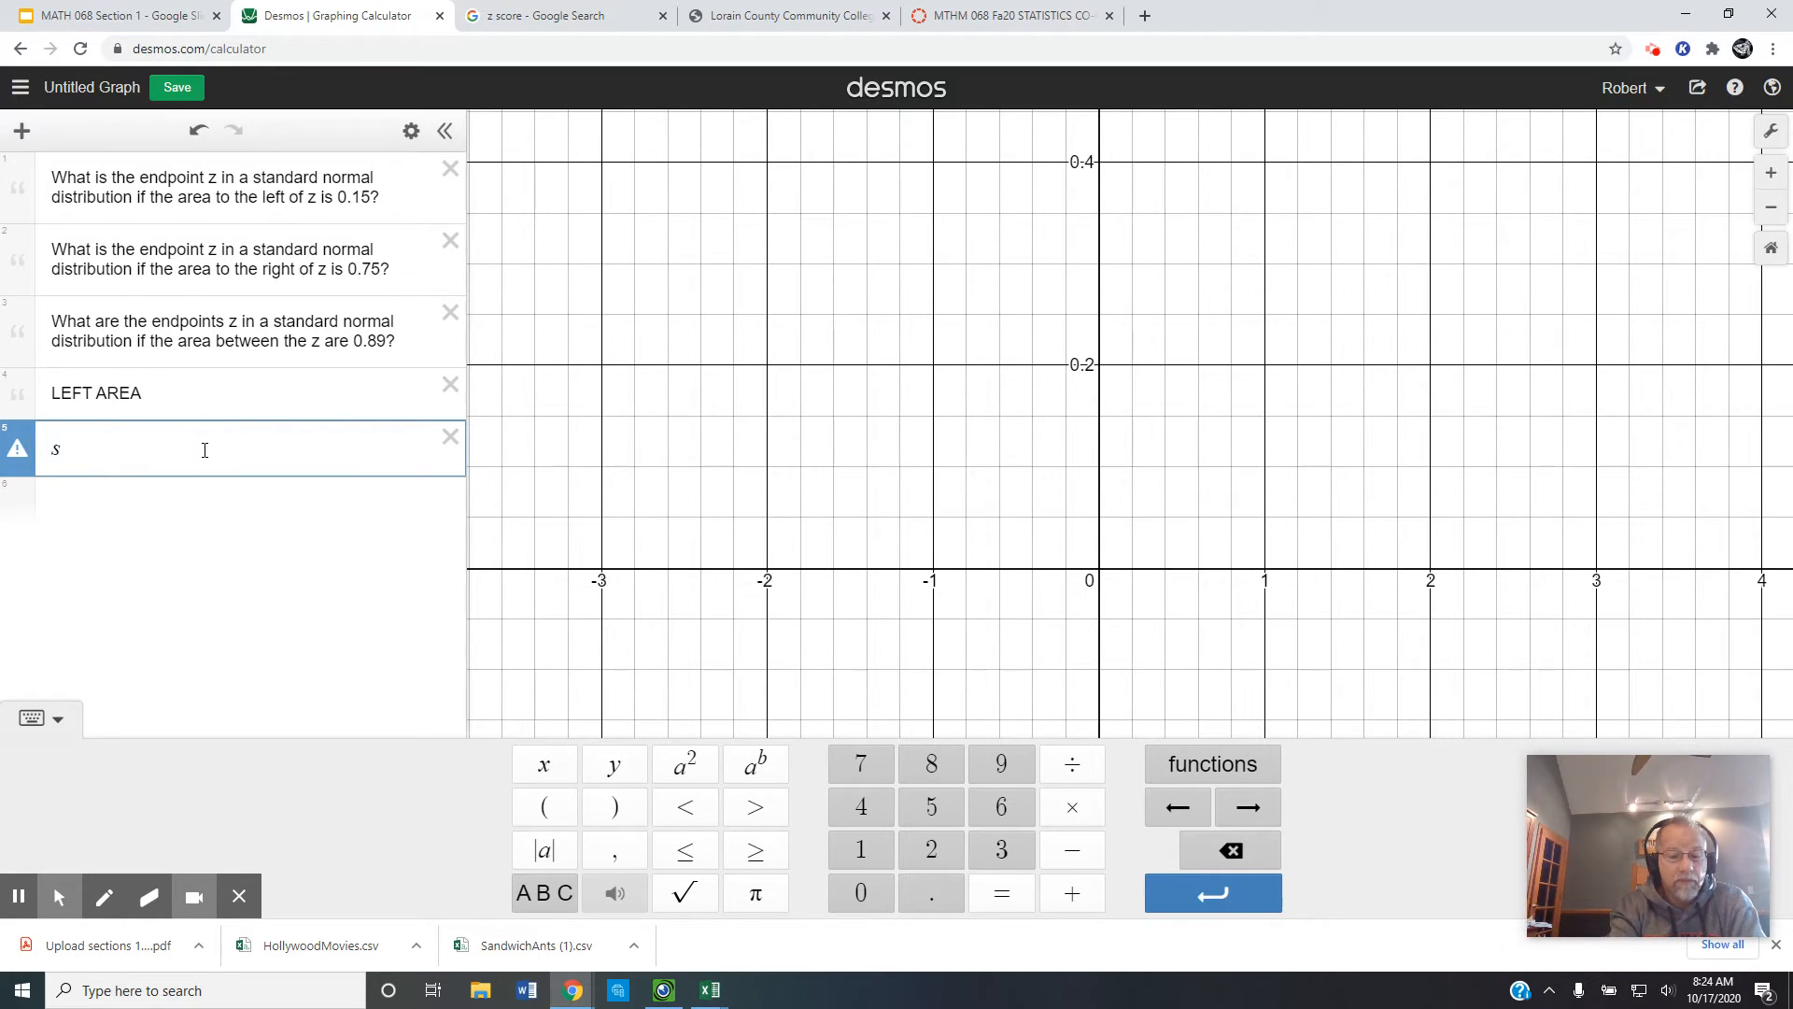
pyautogui.write('tandard')
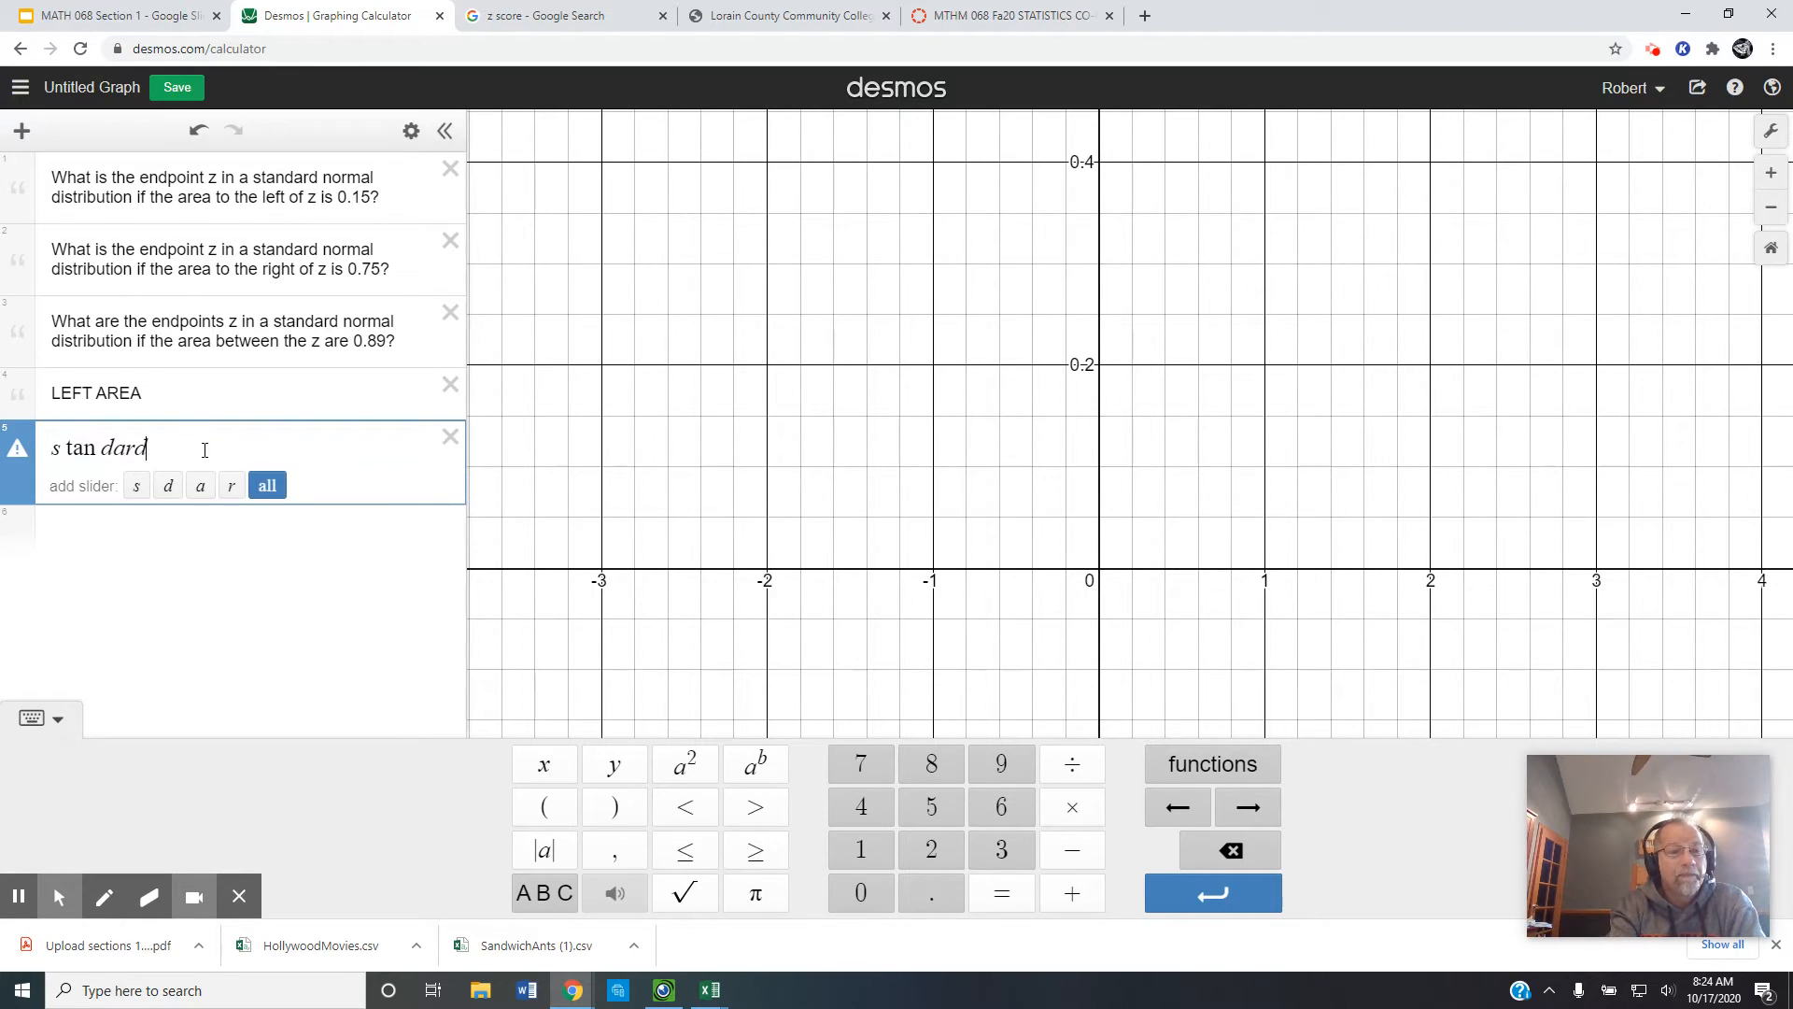
pyautogui.press('BackSpace')
pyautogui.press('BackSpace')
pyautogui.press('BackSpace')
pyautogui.press('BackSpace')
pyautogui.press('BackSpace')
pyautogui.press('BackSpace')
pyautogui.press('BackSpace')
pyautogui.press('BackSpace')
pyautogui.press('BackSpace')
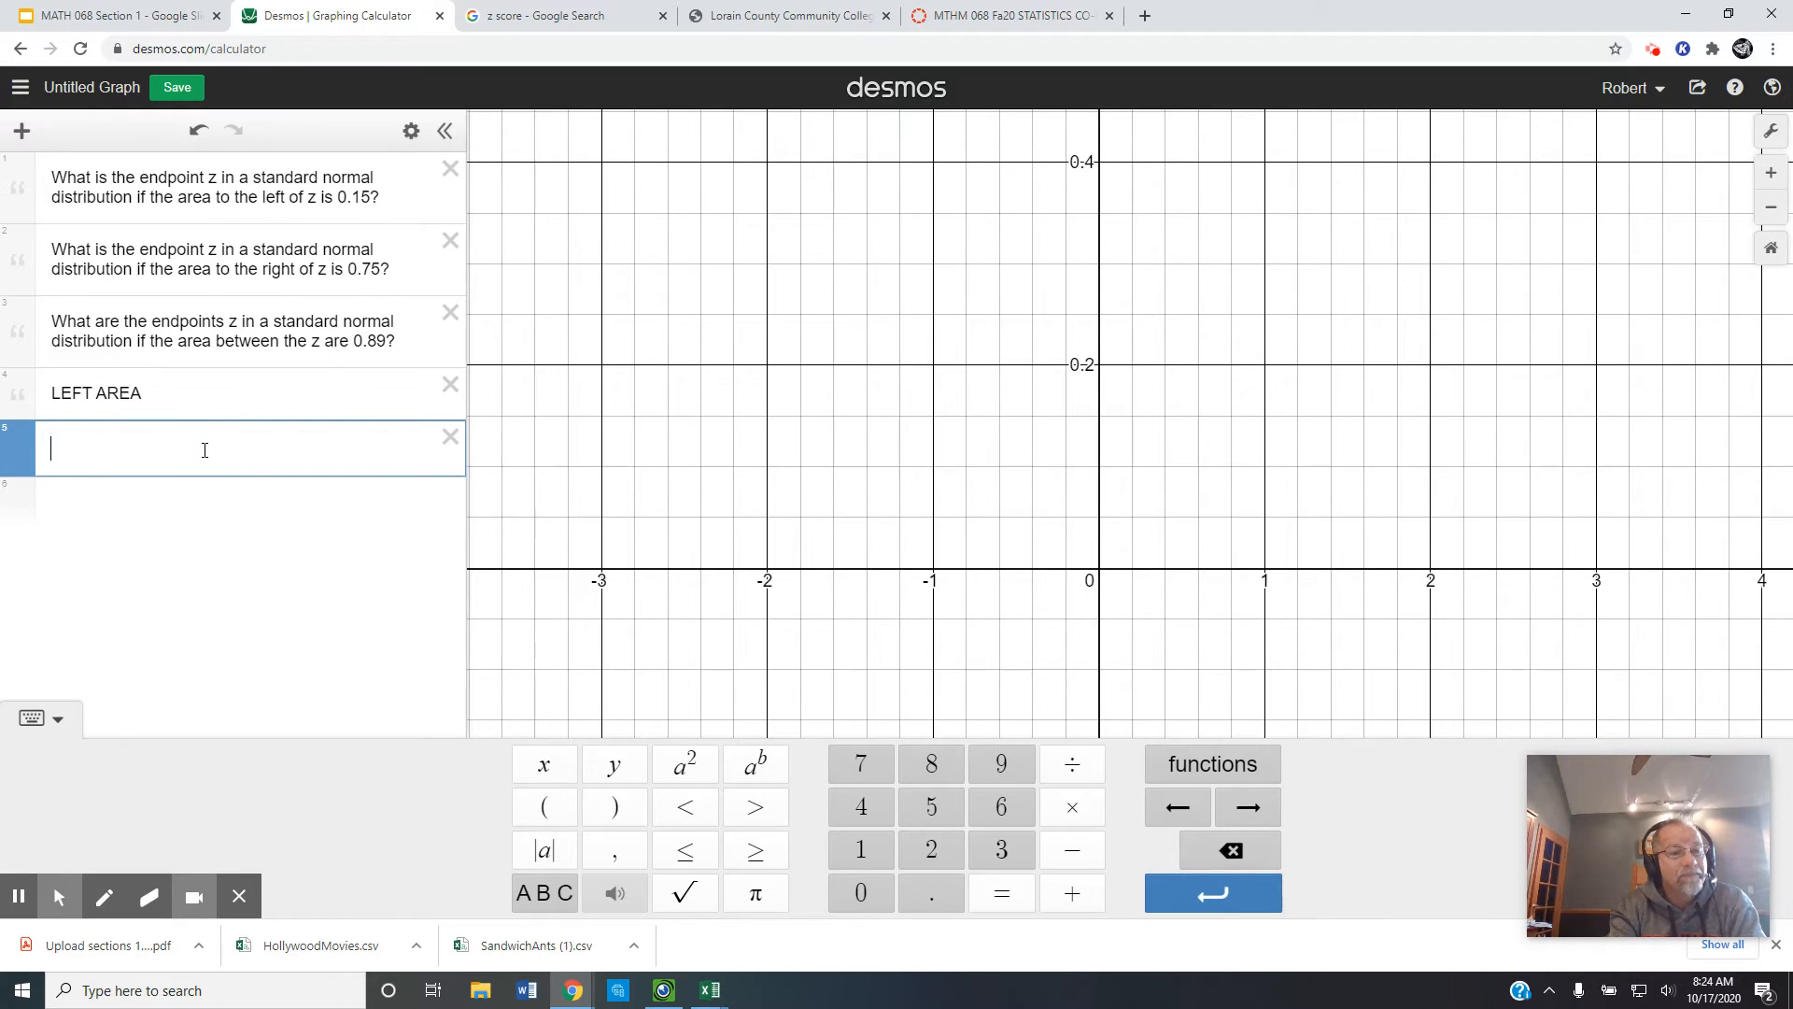
# Enter normaldist(0,1) on the line below the LEFT AREA note and enable its cumulative probability (CDF).
pyautogui.click(206, 458)
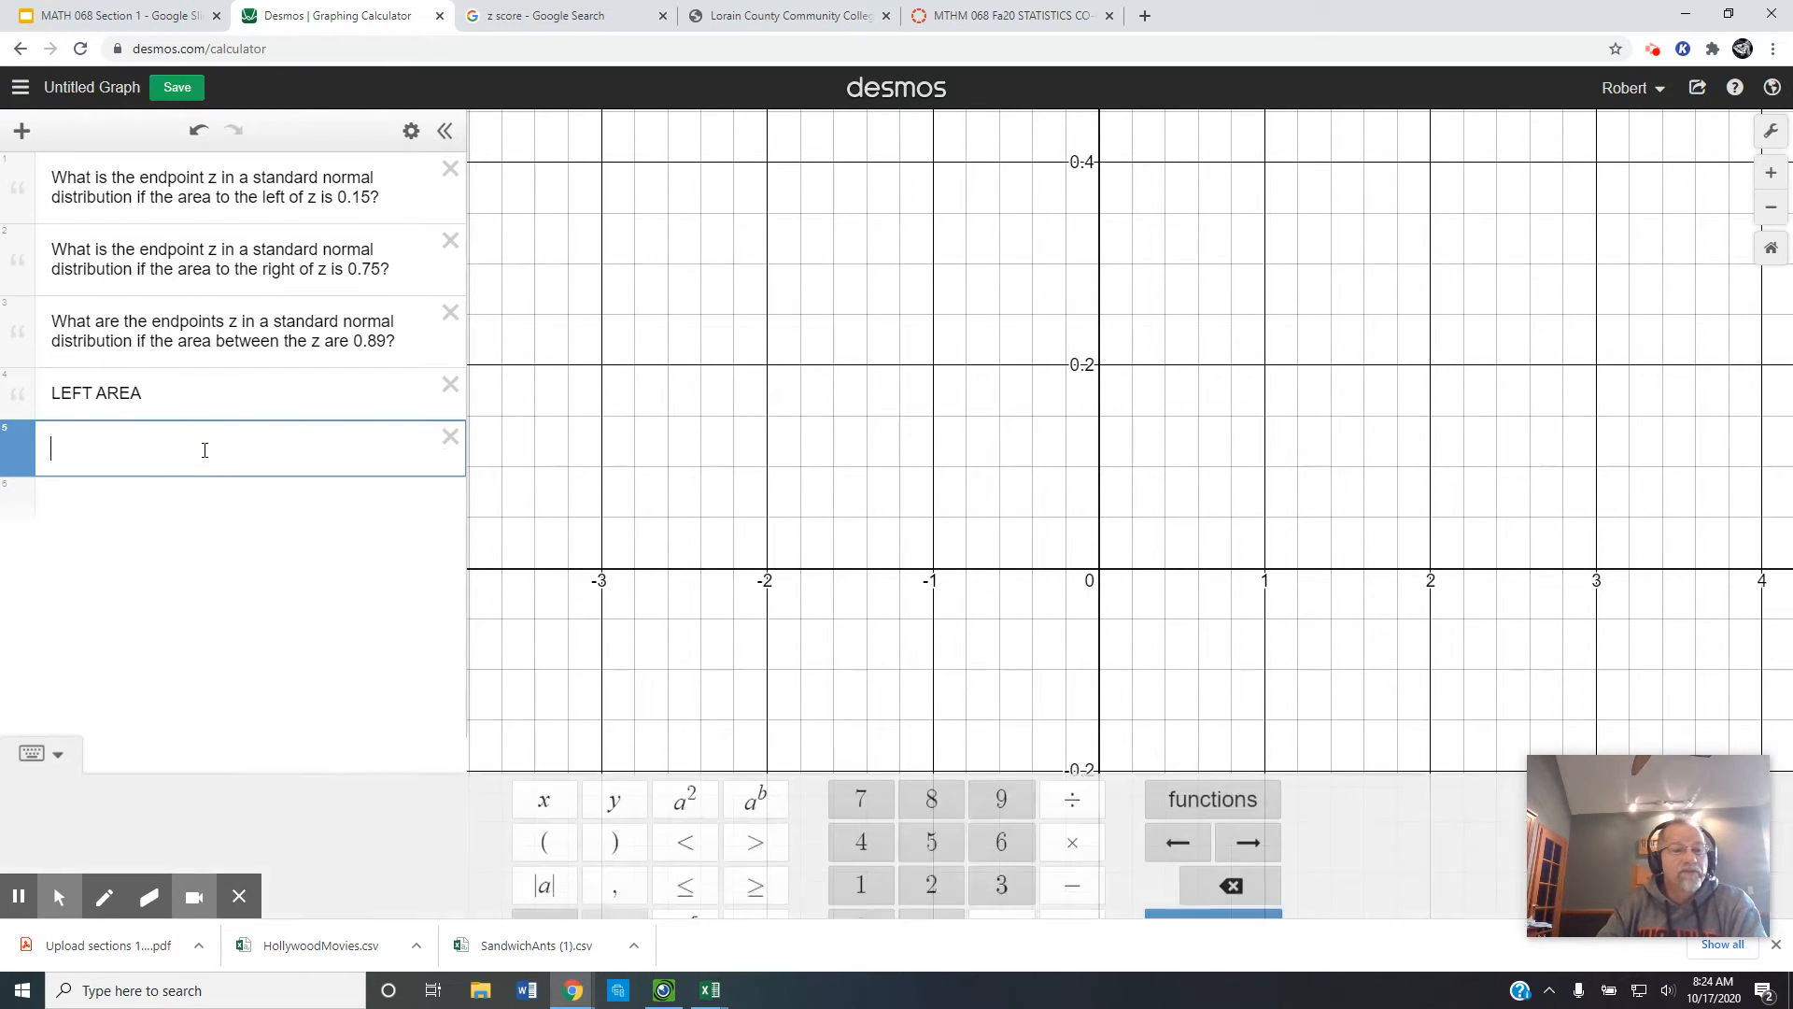
pyautogui.click(1212, 763)
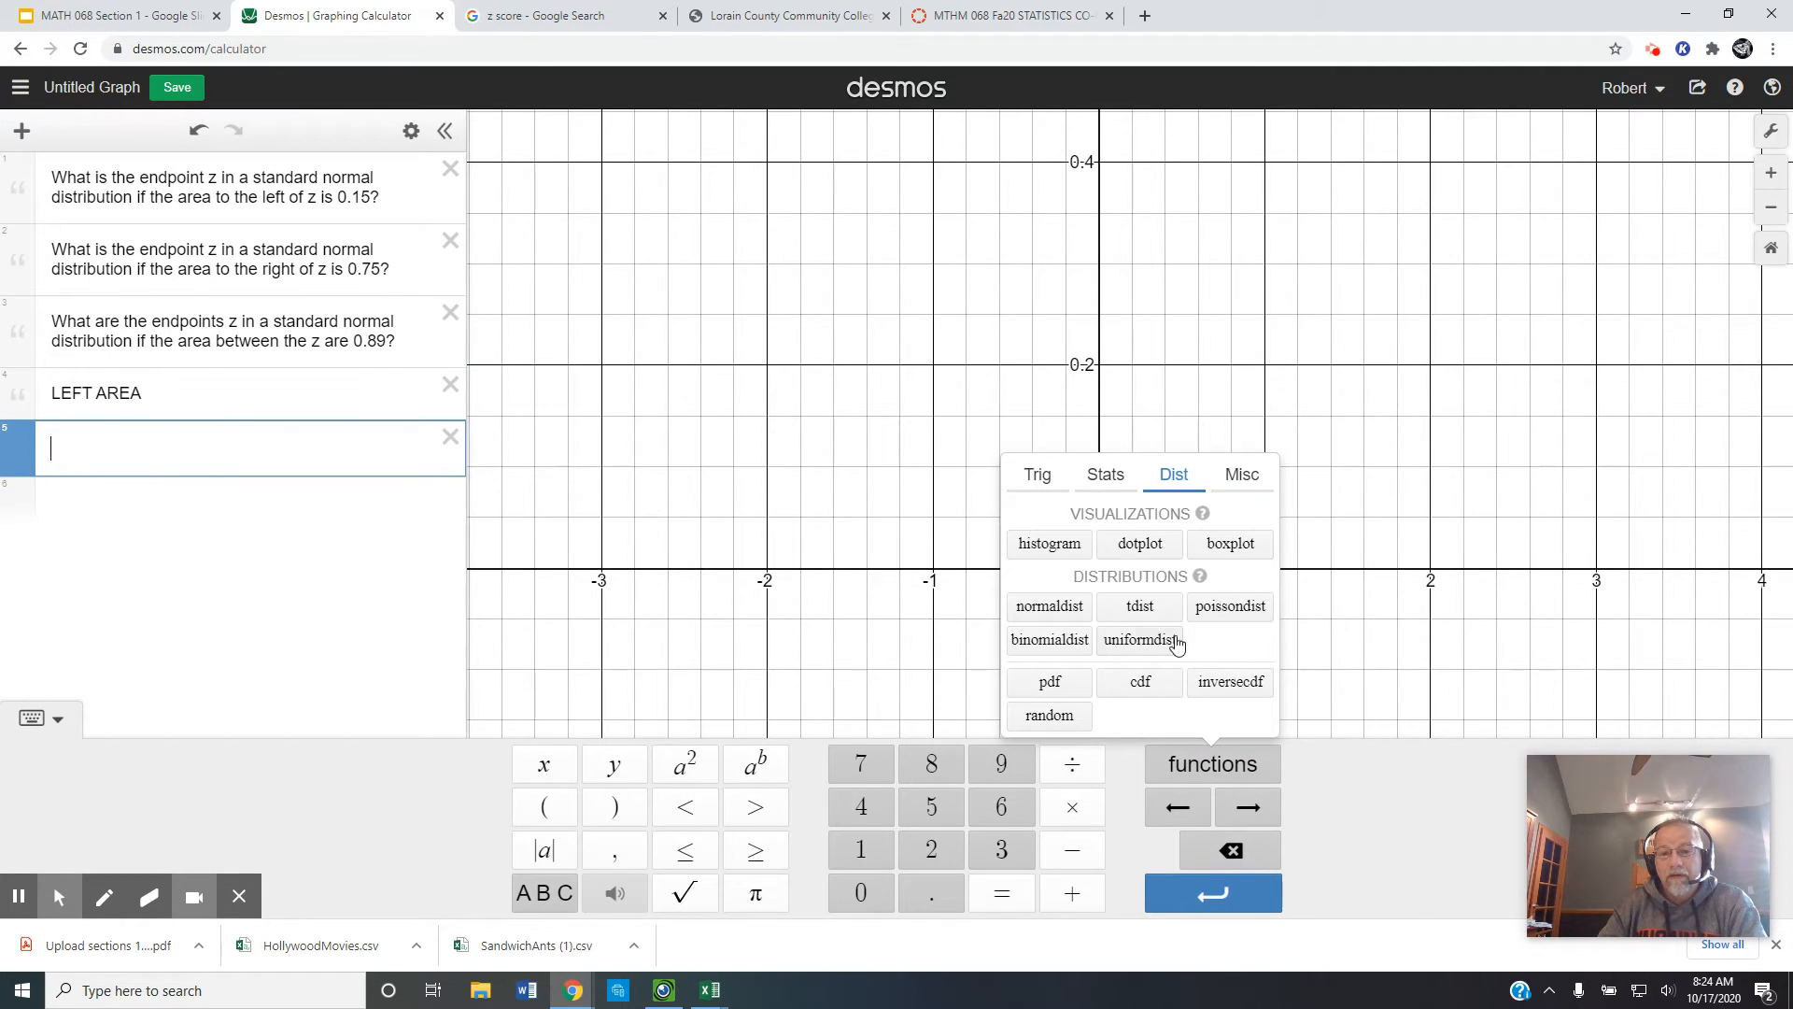
pyautogui.click(1050, 607)
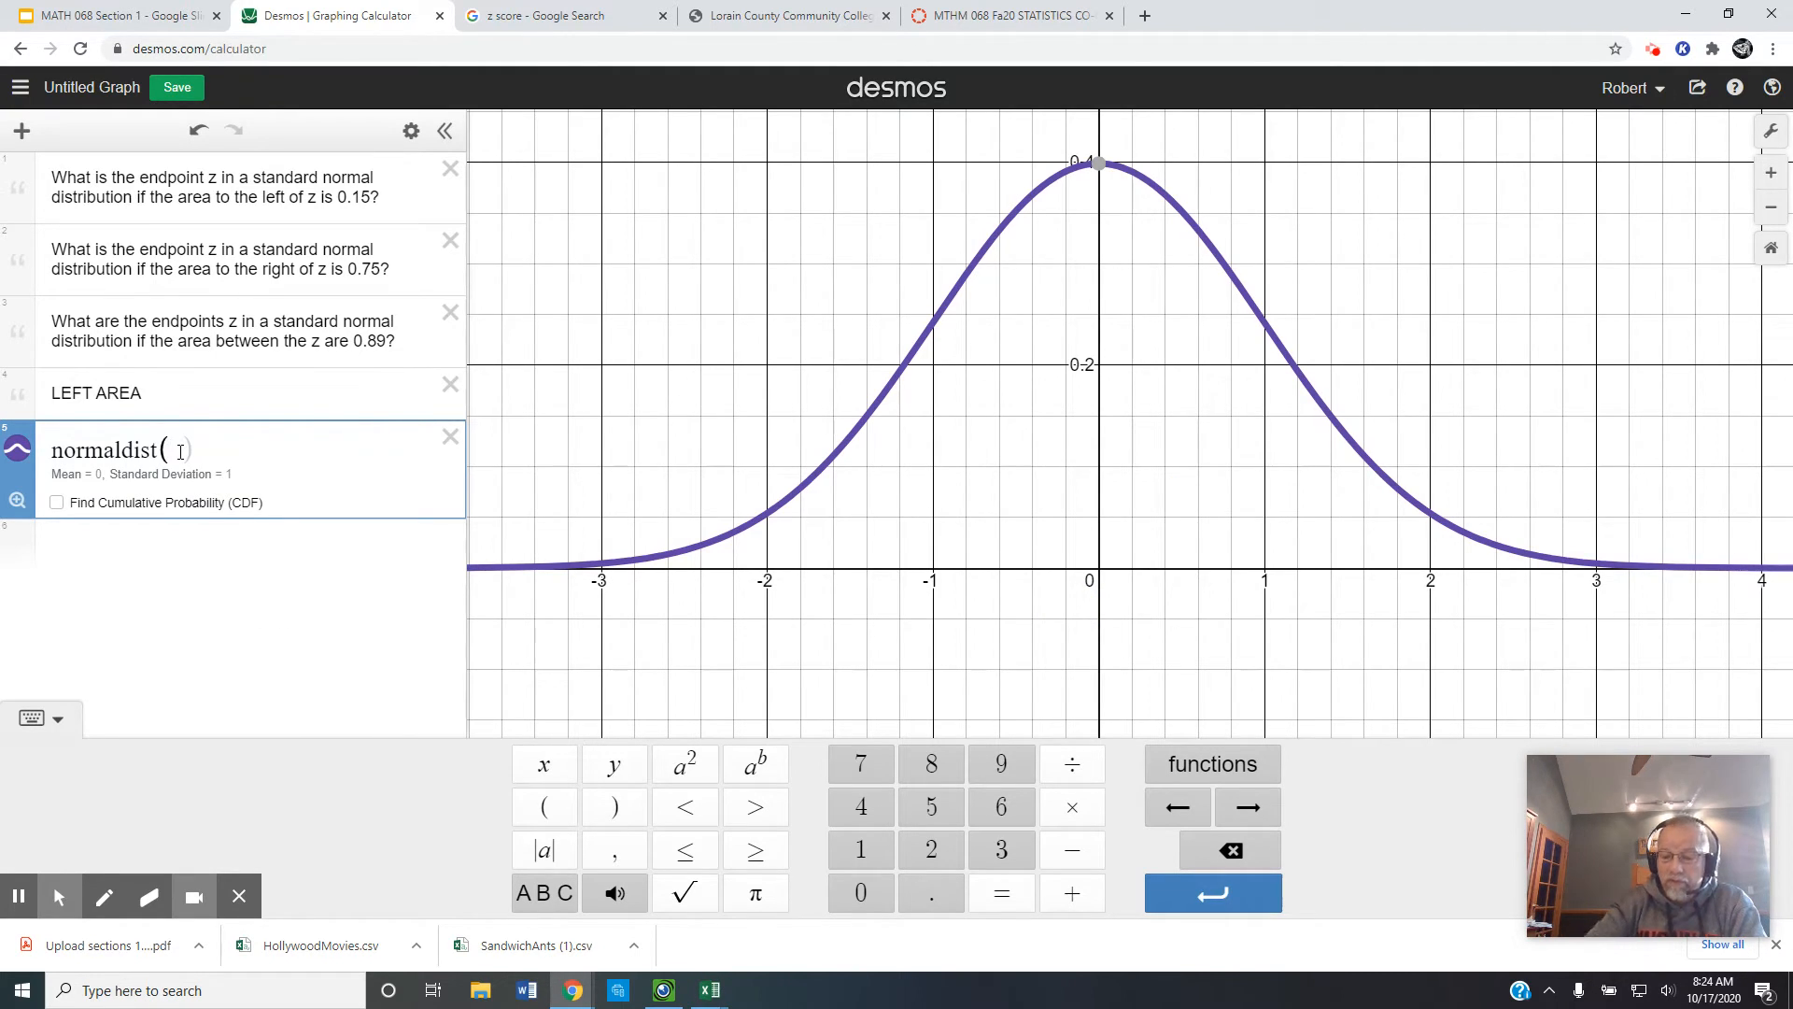
pyautogui.write('0,1')
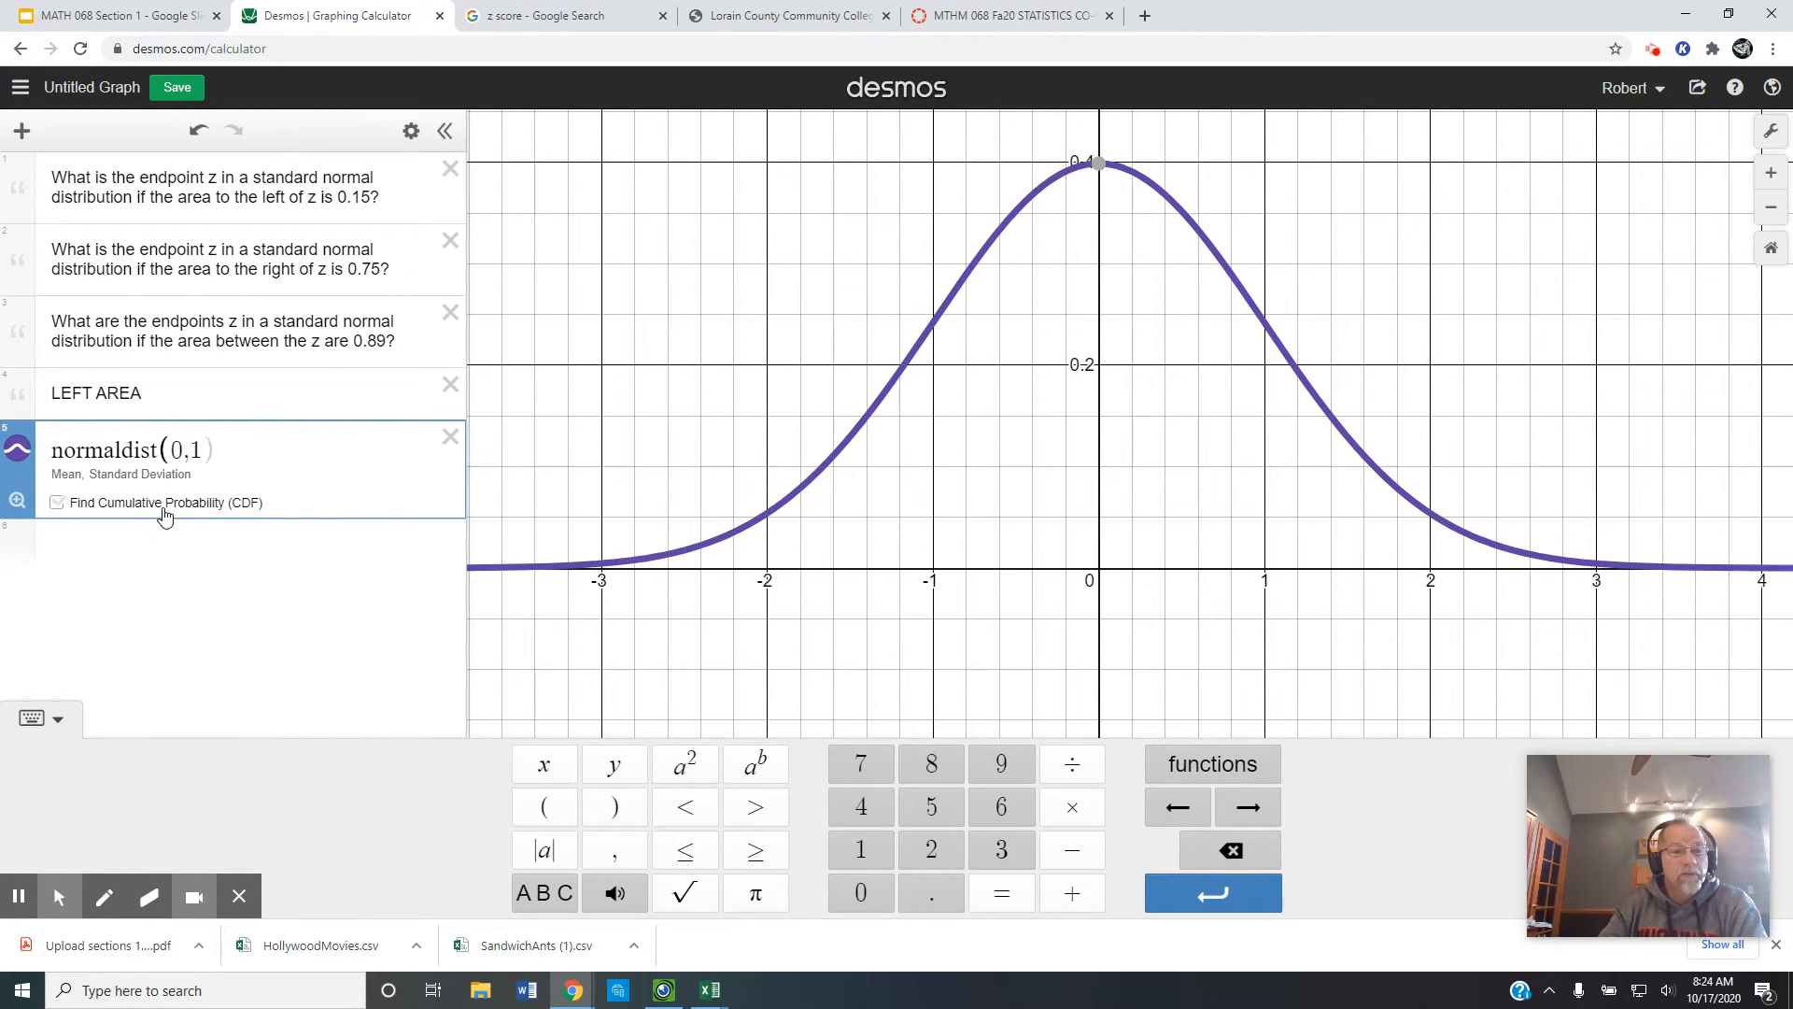
pyautogui.click(57, 503)
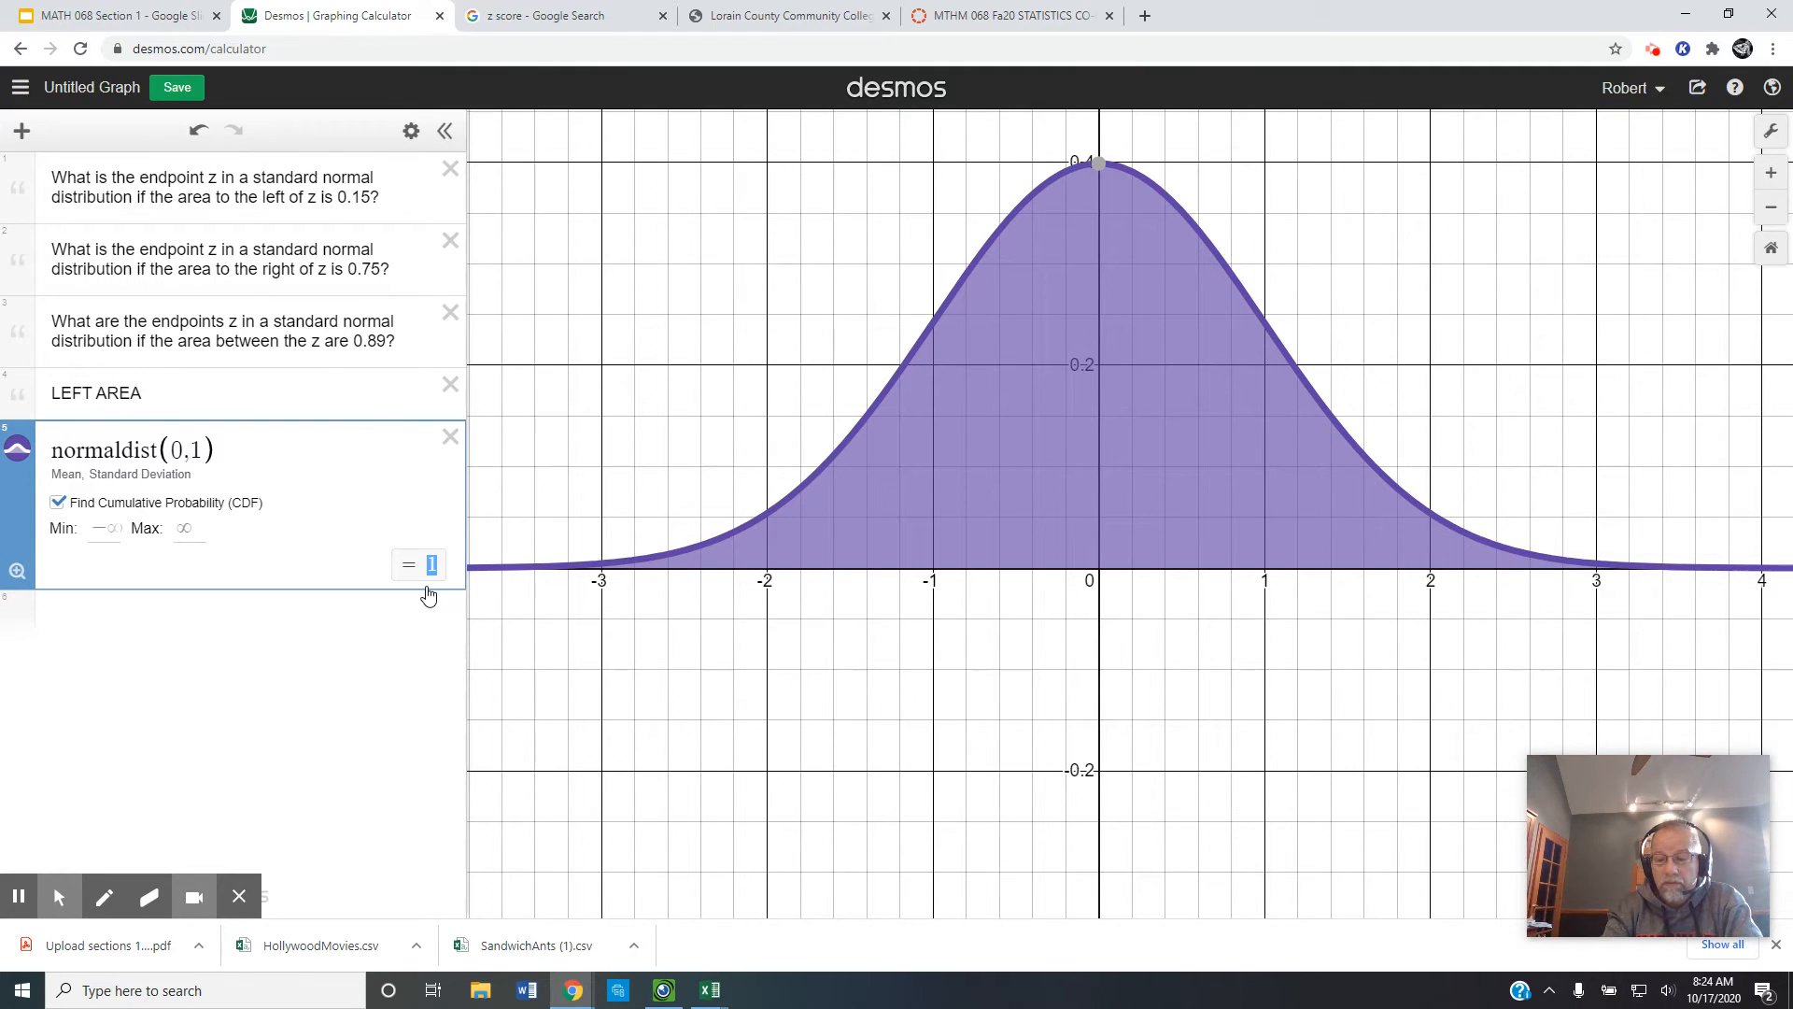
pyautogui.write('0.15')
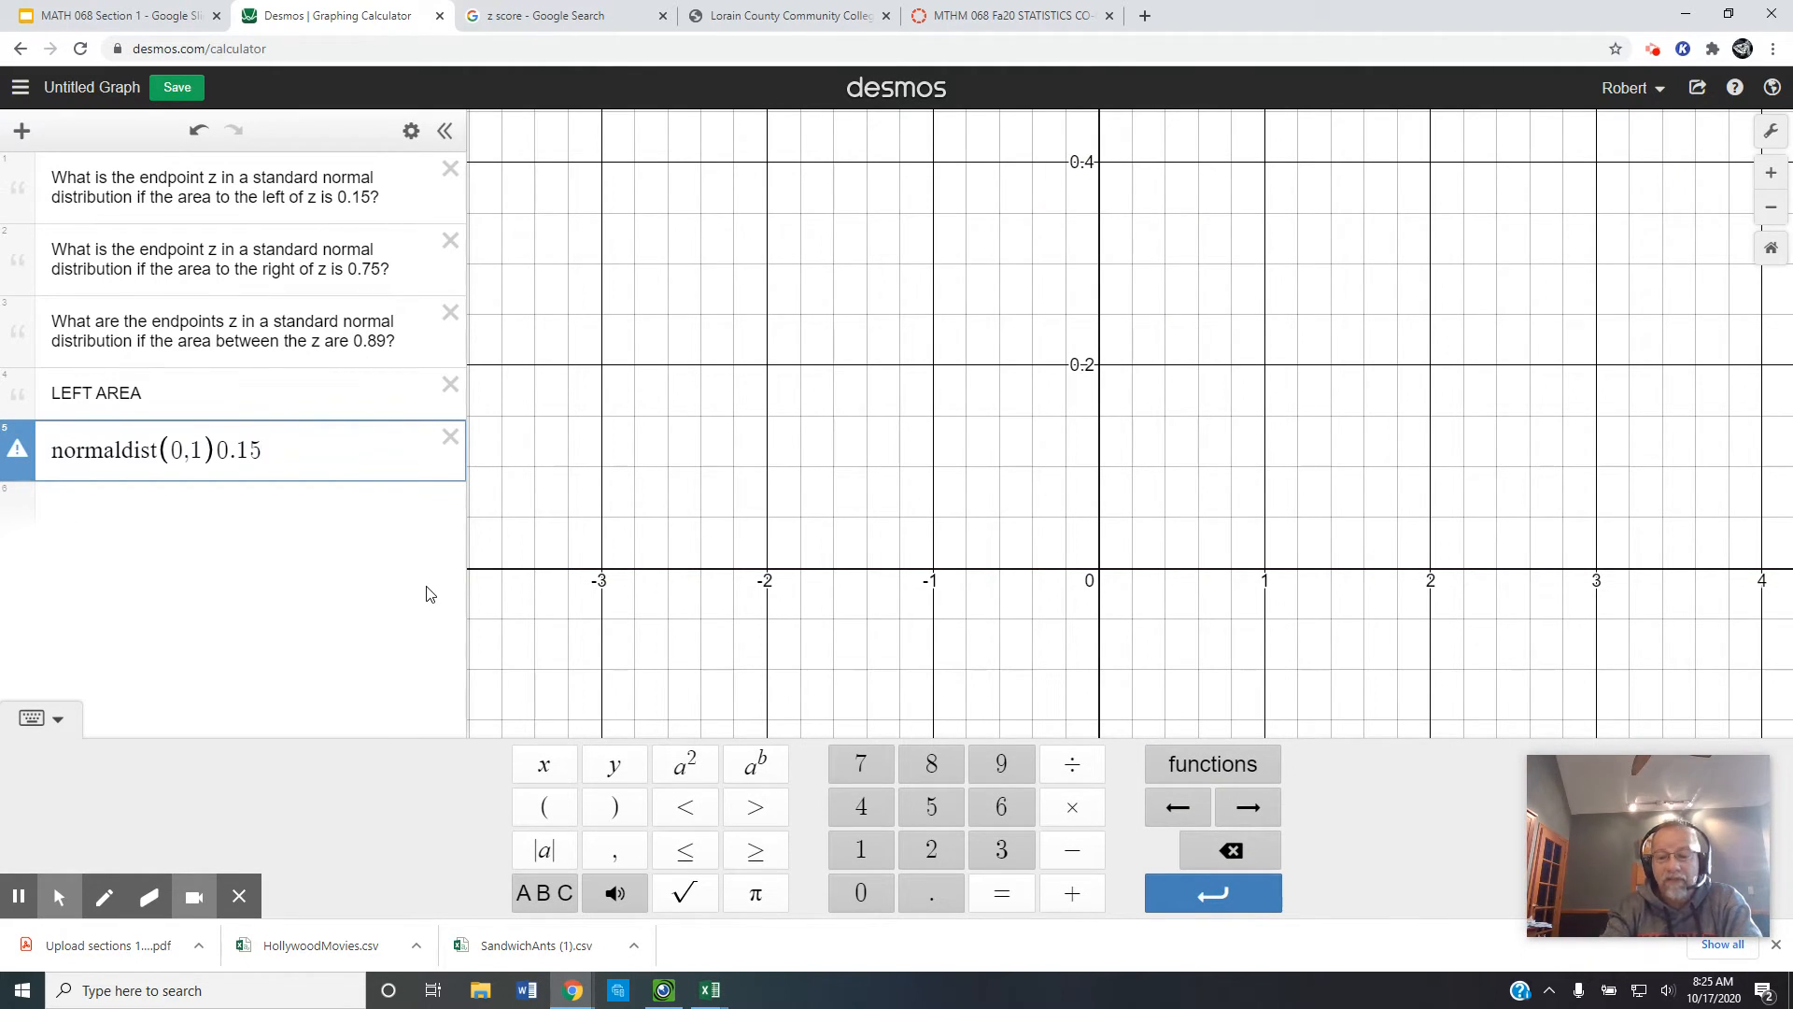
pyautogui.press('BackSpace')
pyautogui.press('BackSpace')
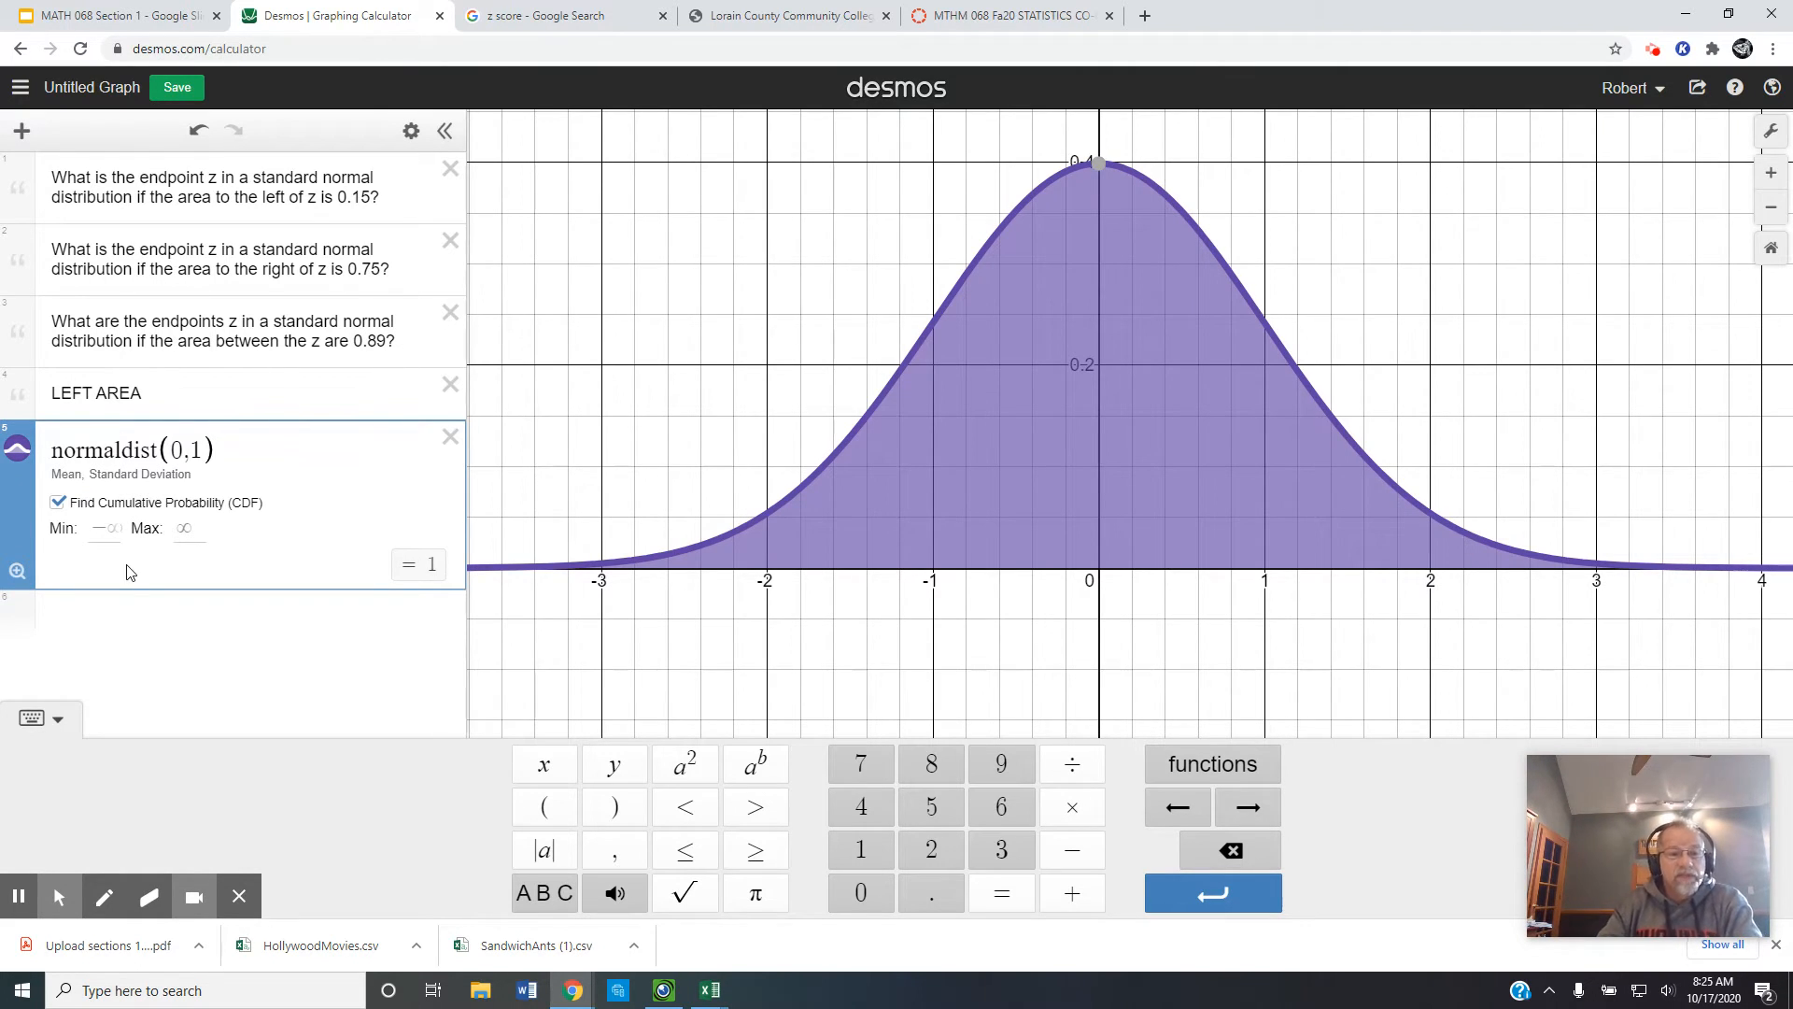
# Add the expression inversecdf(normaldist(0,1),0.15) below the normal distribution, reusing a copy of normaldist(0,1).
pyautogui.click(308, 626)
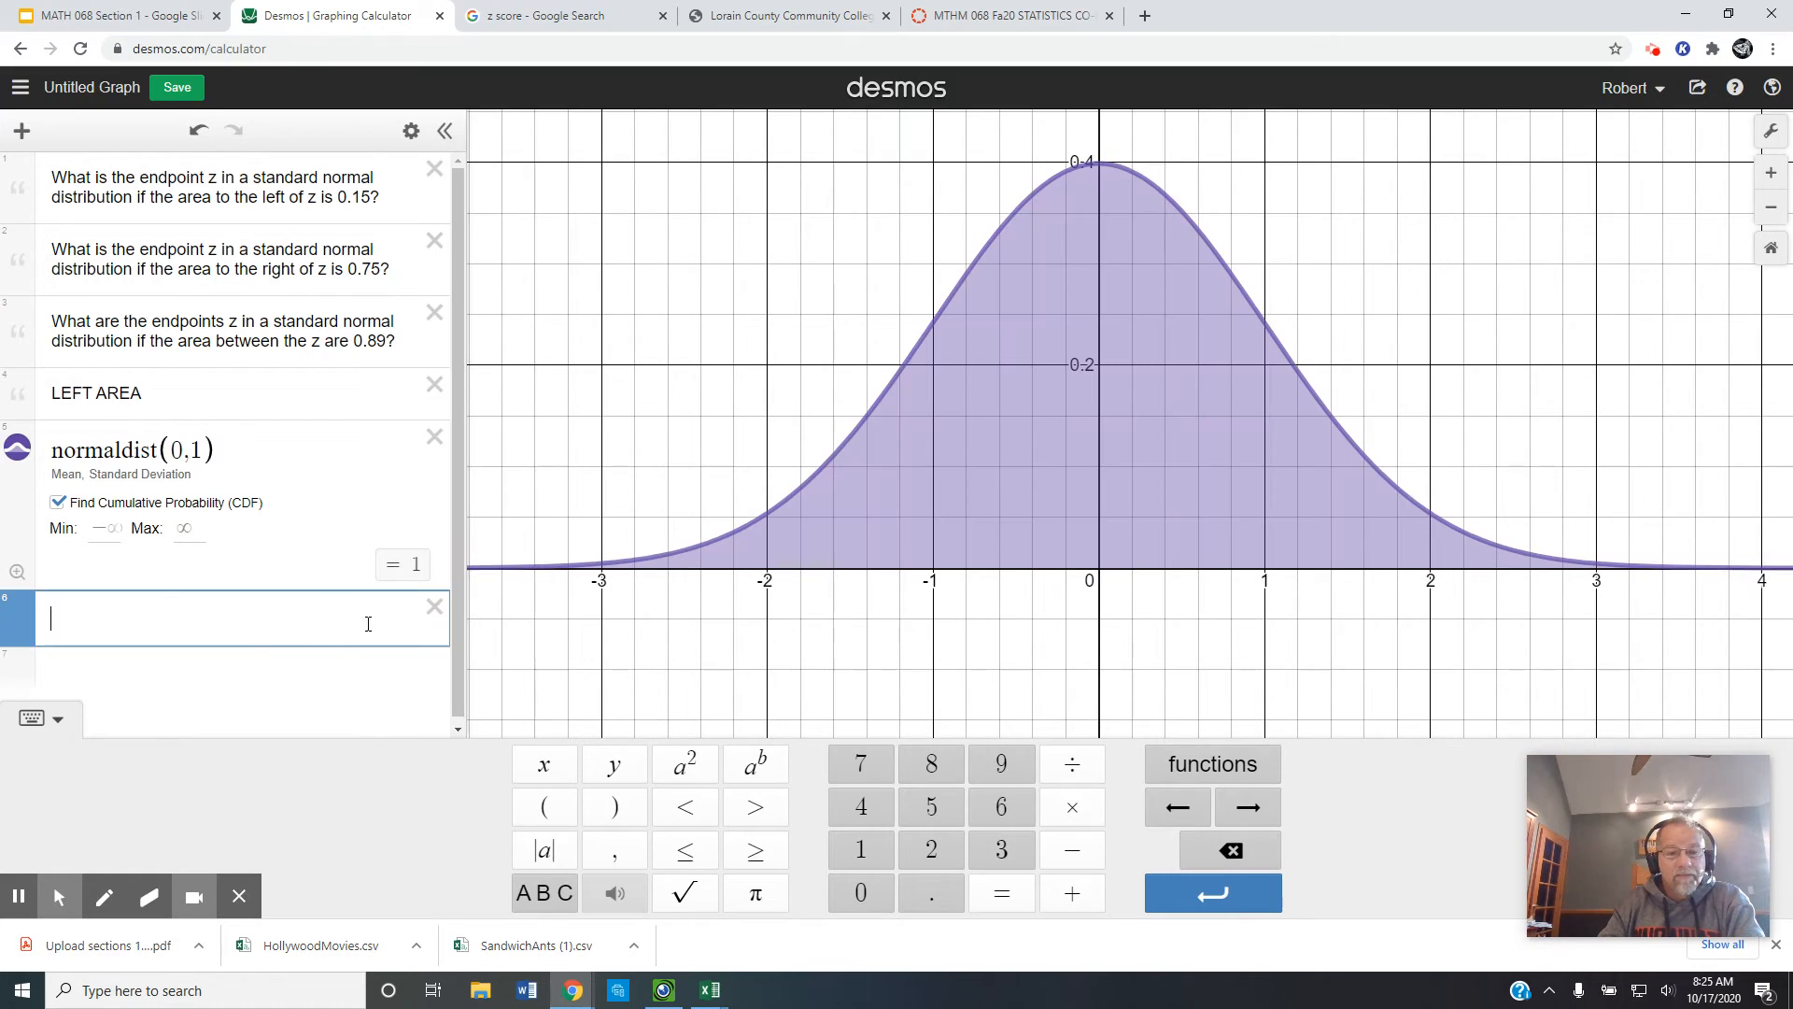
pyautogui.click(1242, 762)
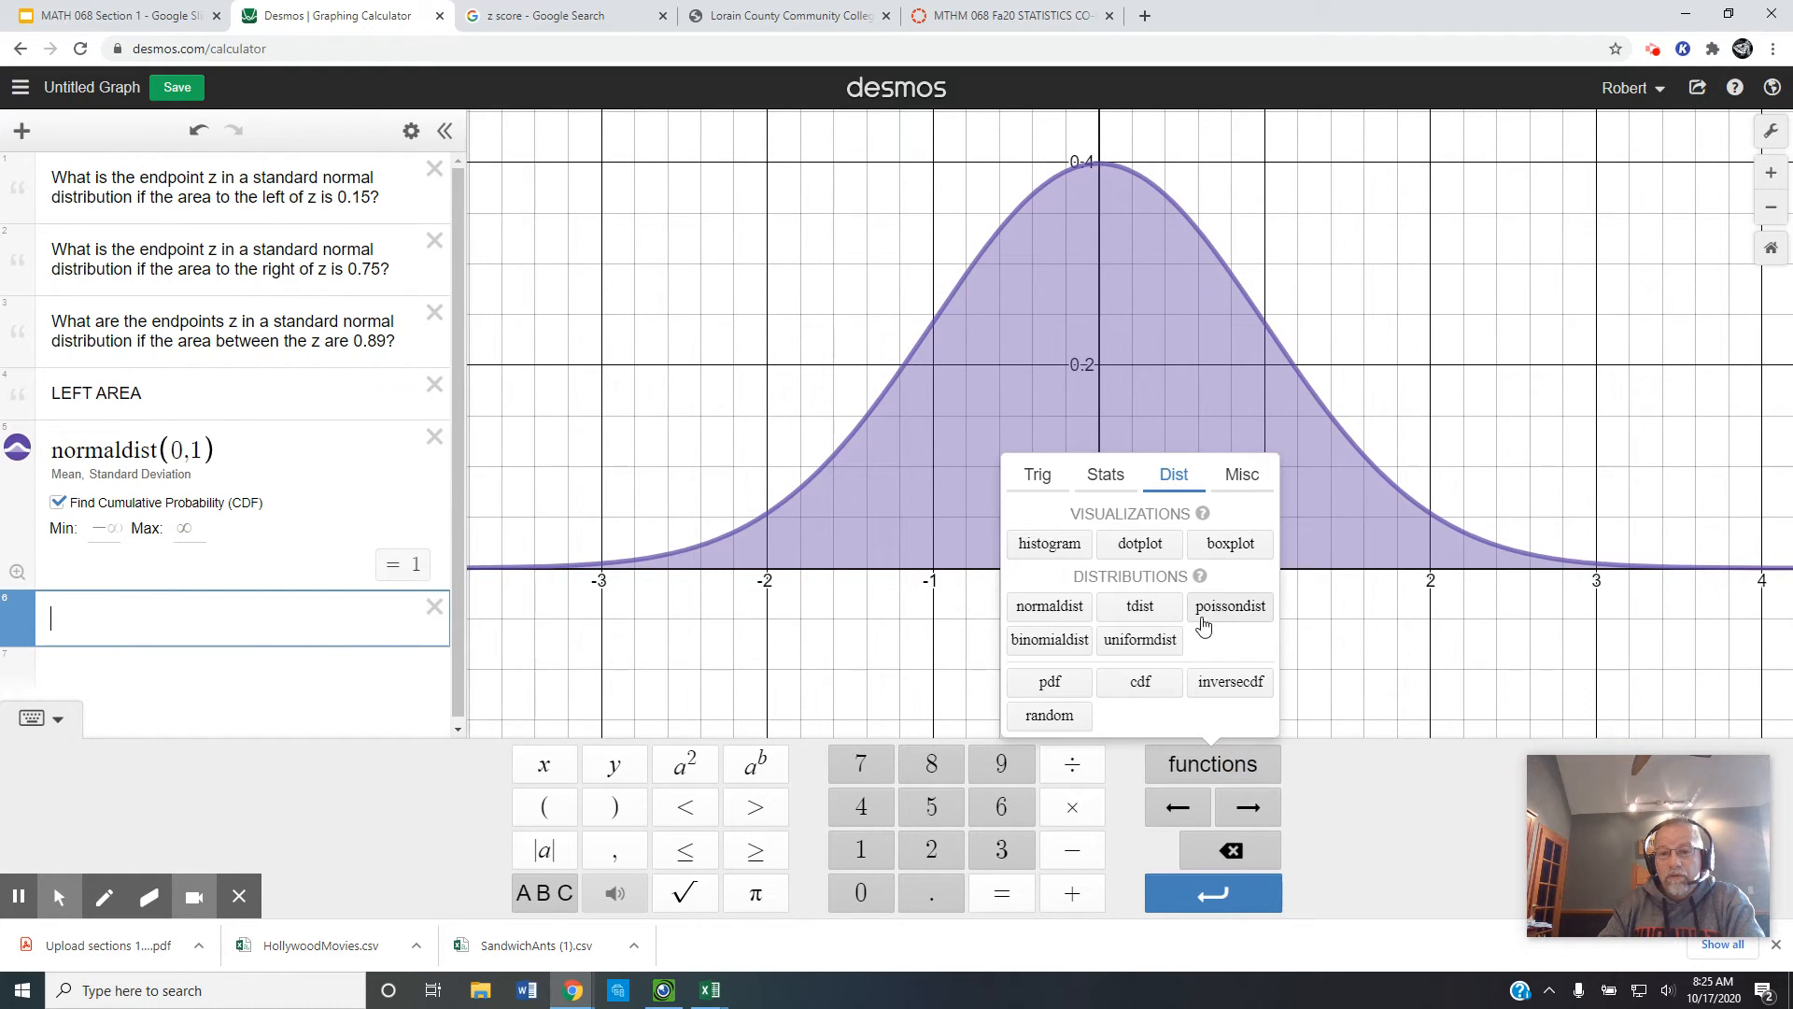
pyautogui.click(1212, 679)
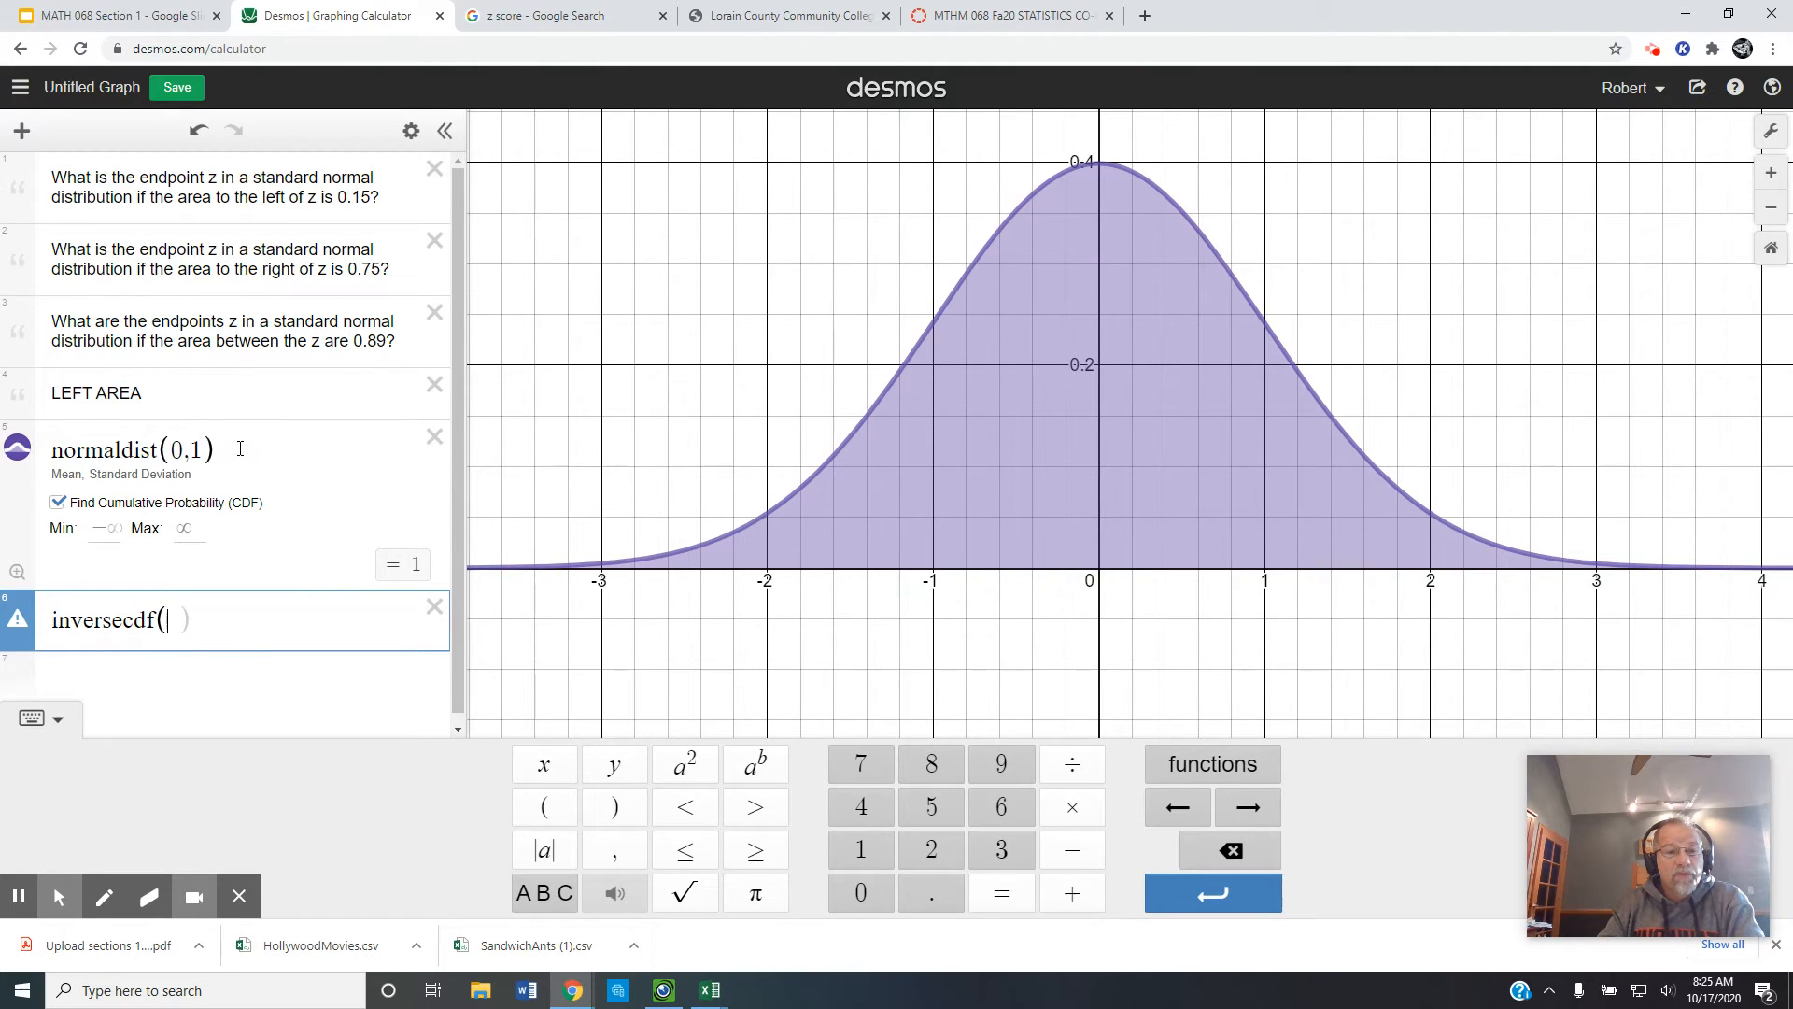
pyautogui.moveTo(240, 448); pyautogui.dragTo(57, 449)
pyautogui.hotkey('ctrl', 'c')
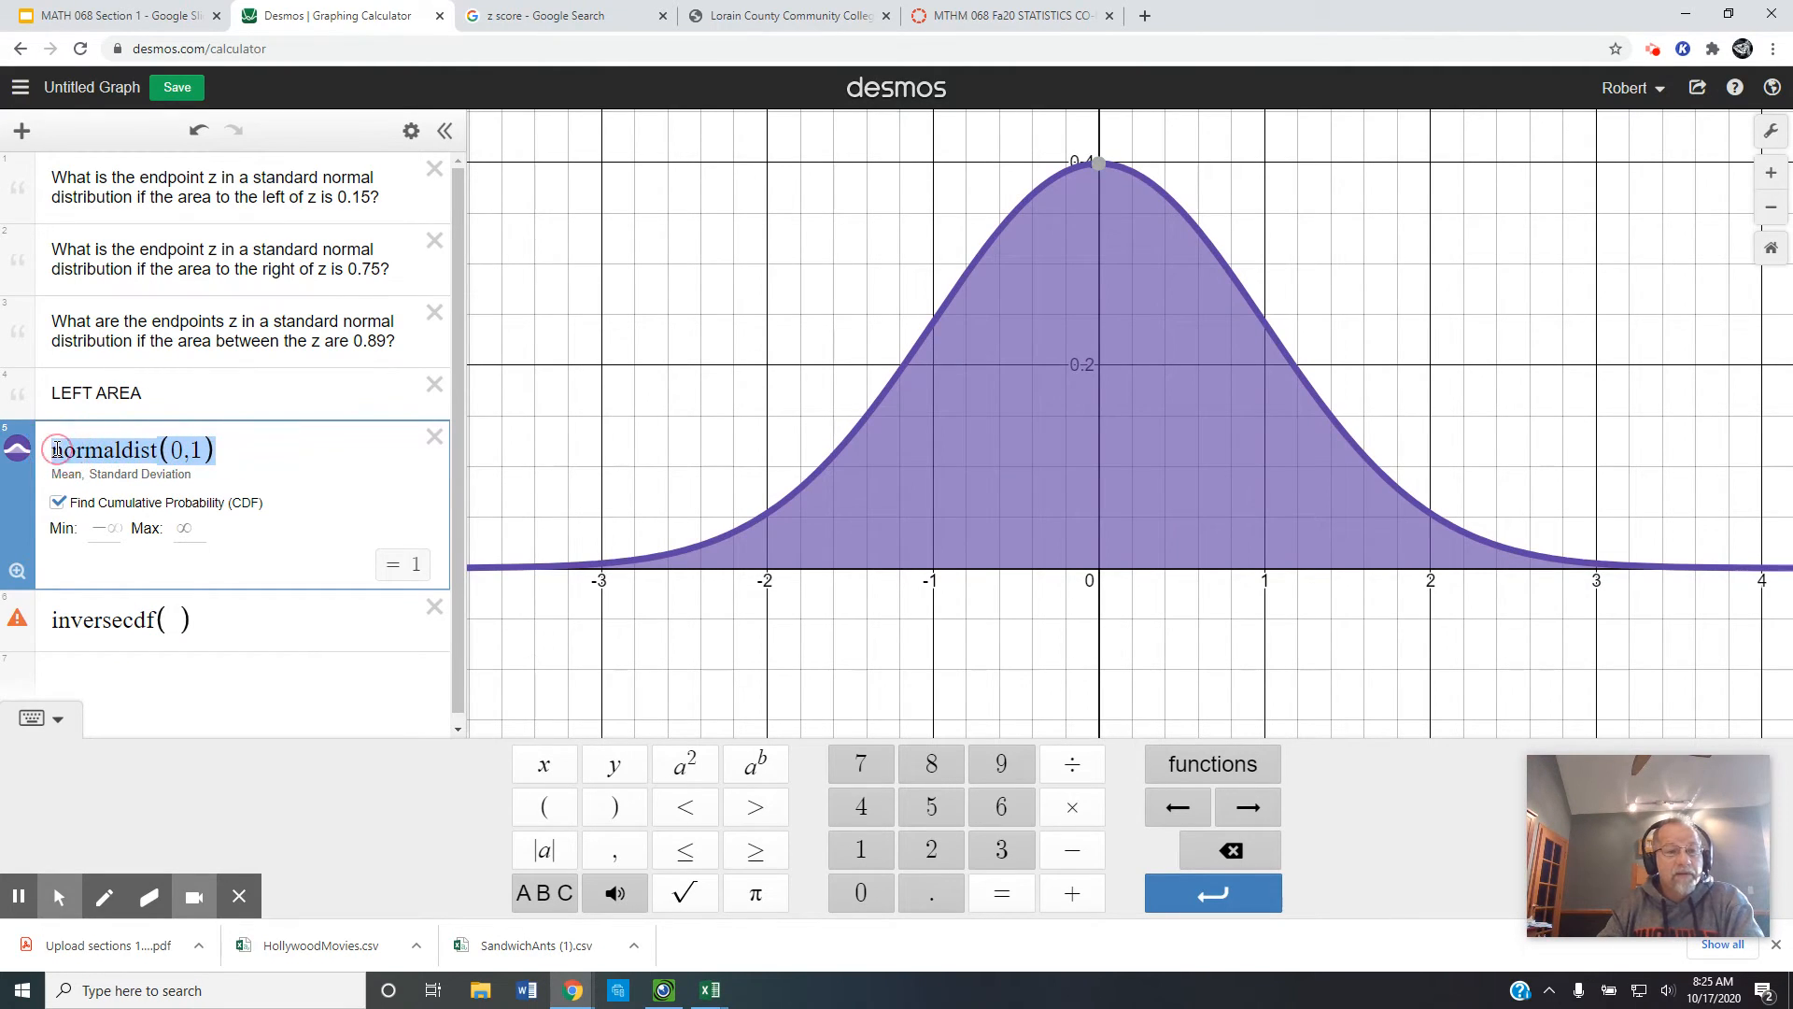
pyautogui.click(178, 616)
pyautogui.hotkey('ctrl', 'v')
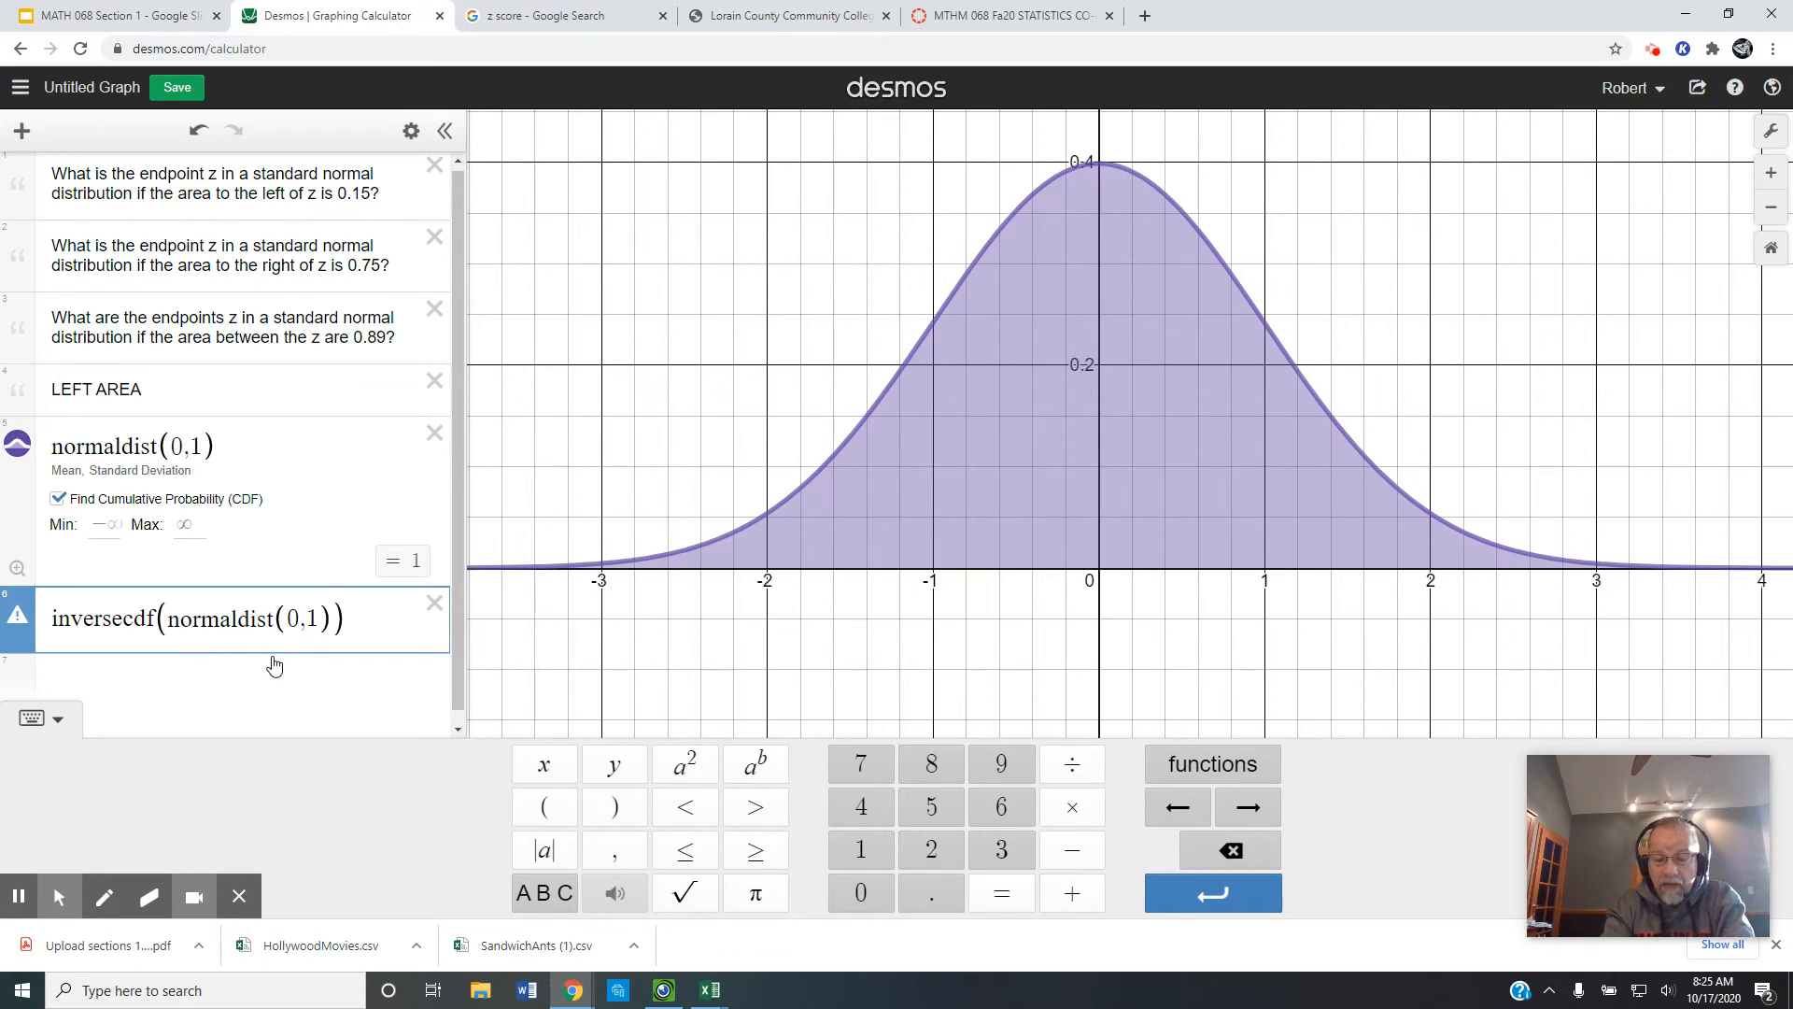
pyautogui.write(',')
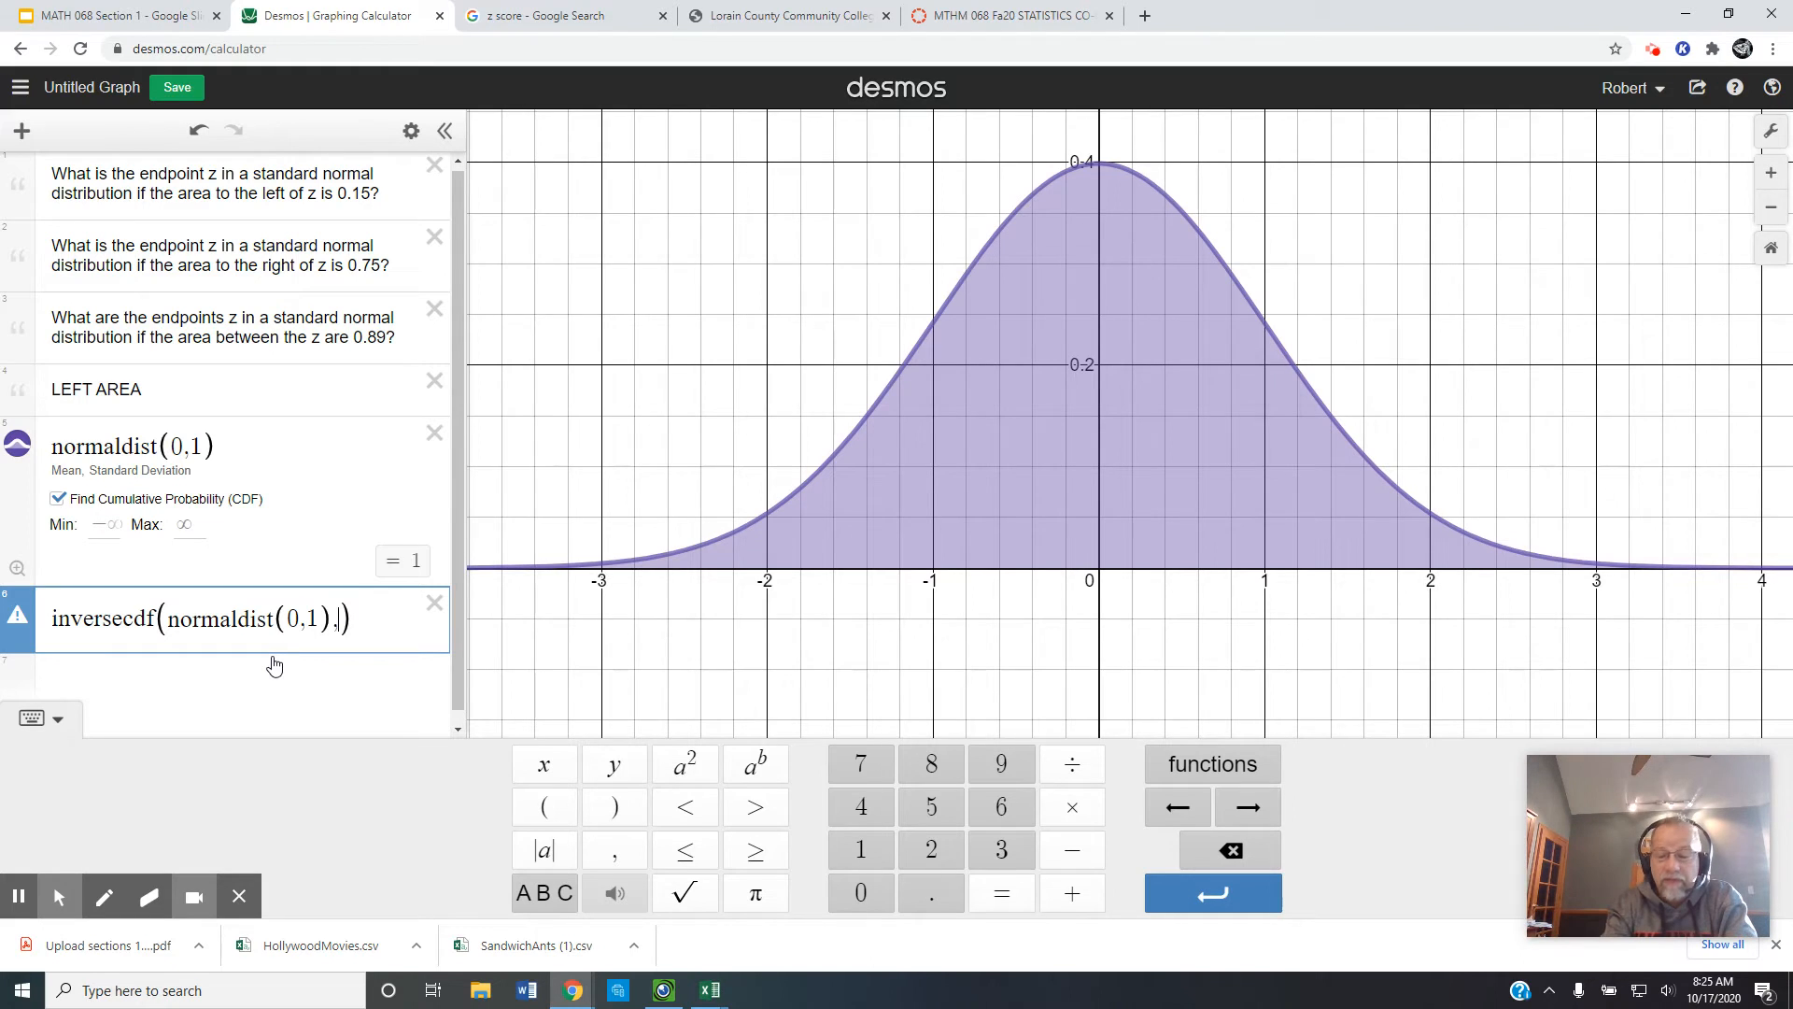
pyautogui.write('0.15')
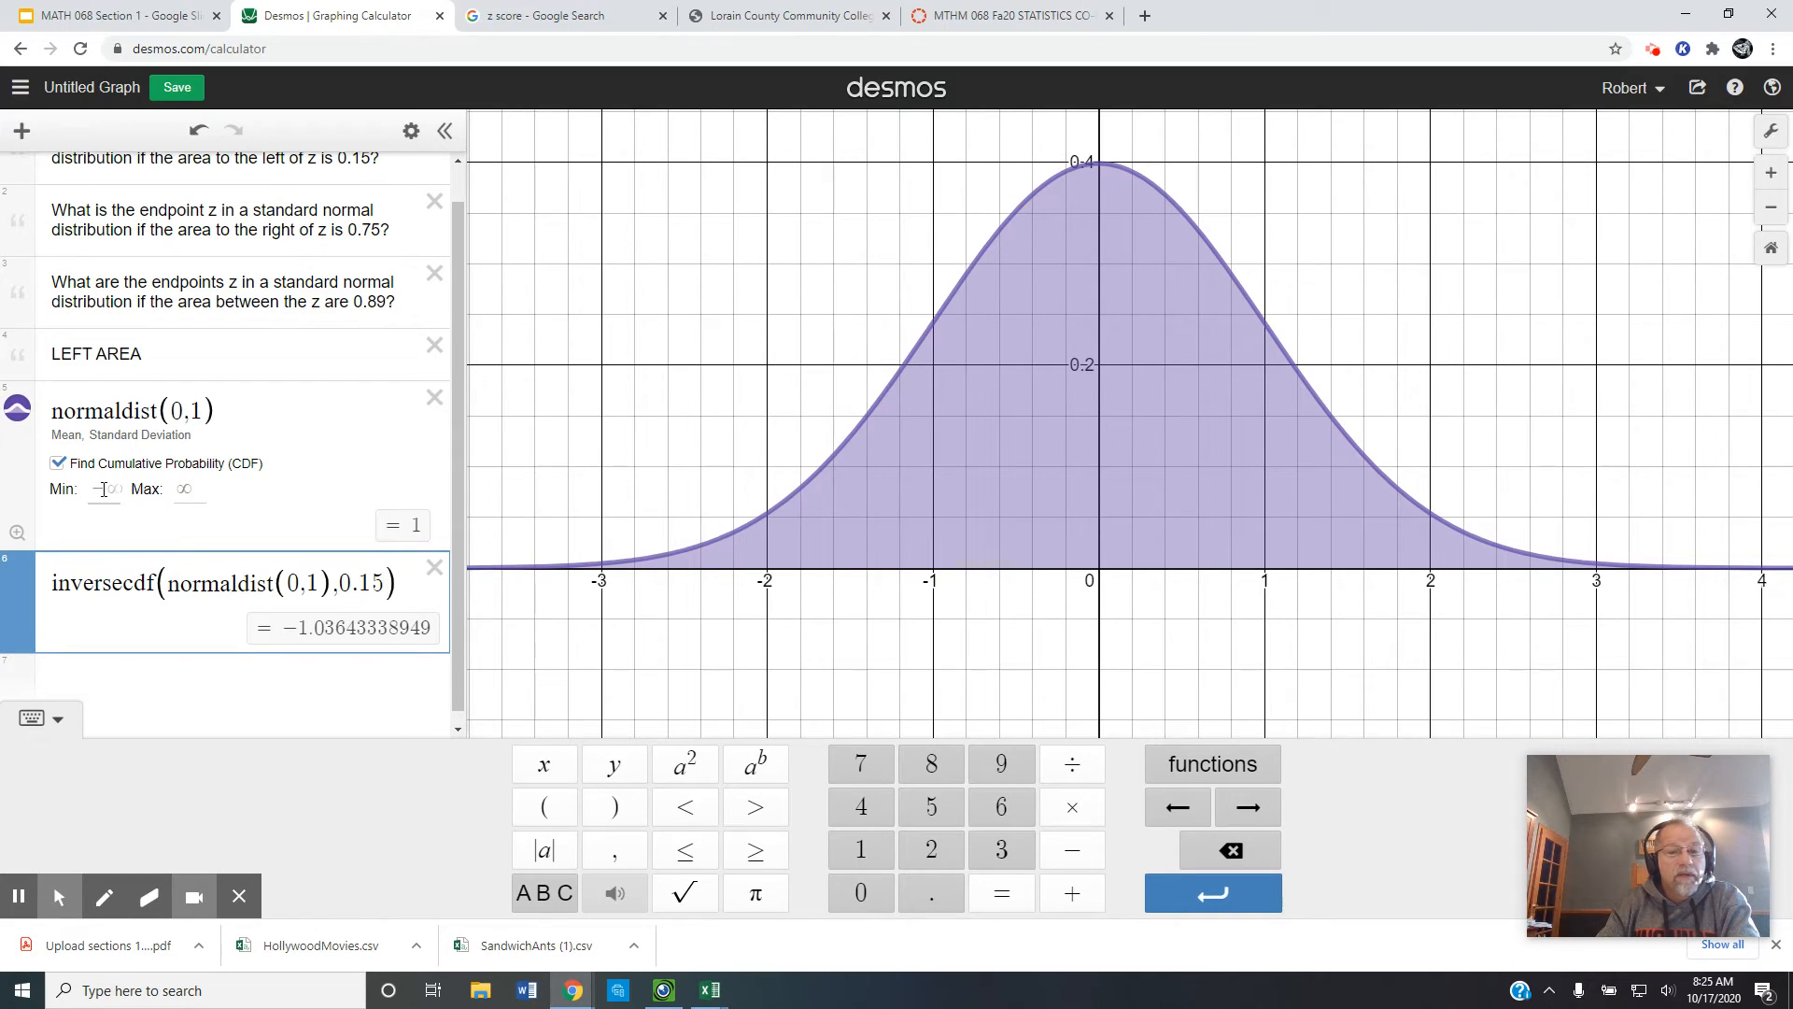
# Set the maximum of the normal distribution's cumulative probability to -1.036, and switch its curve off and back on.
pyautogui.click(184, 487)
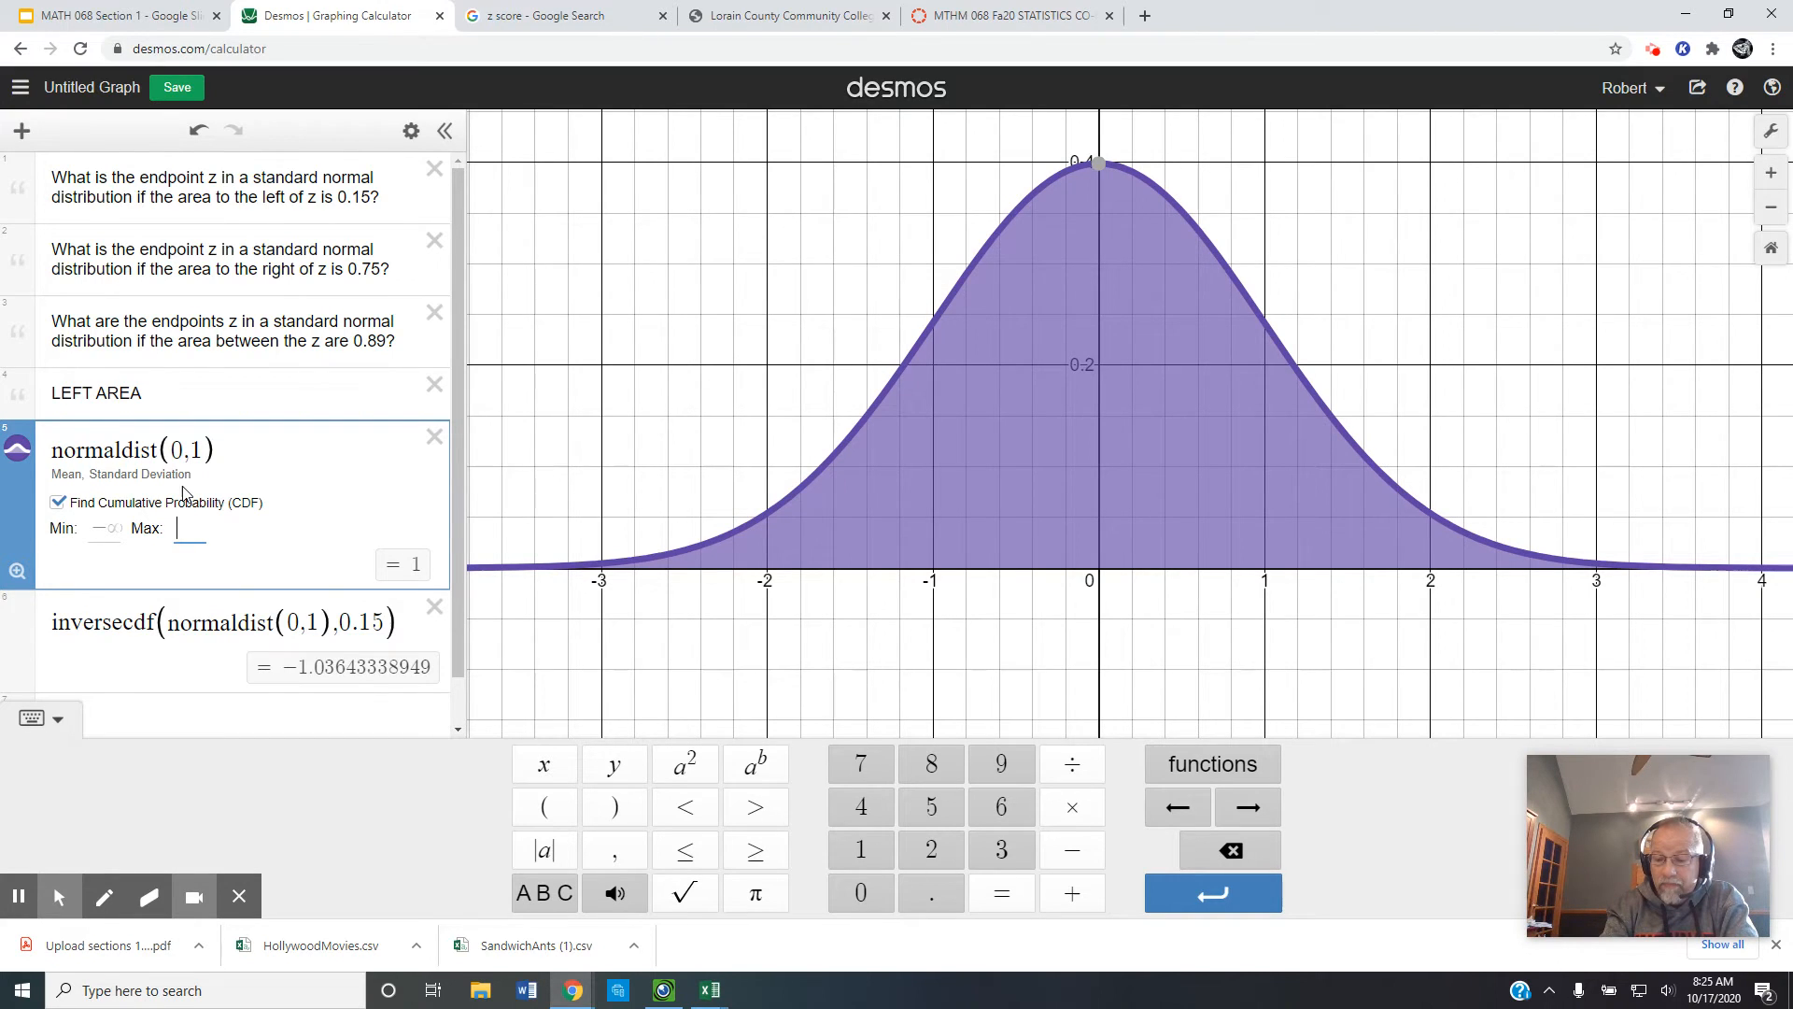
pyautogui.write('-1.0')
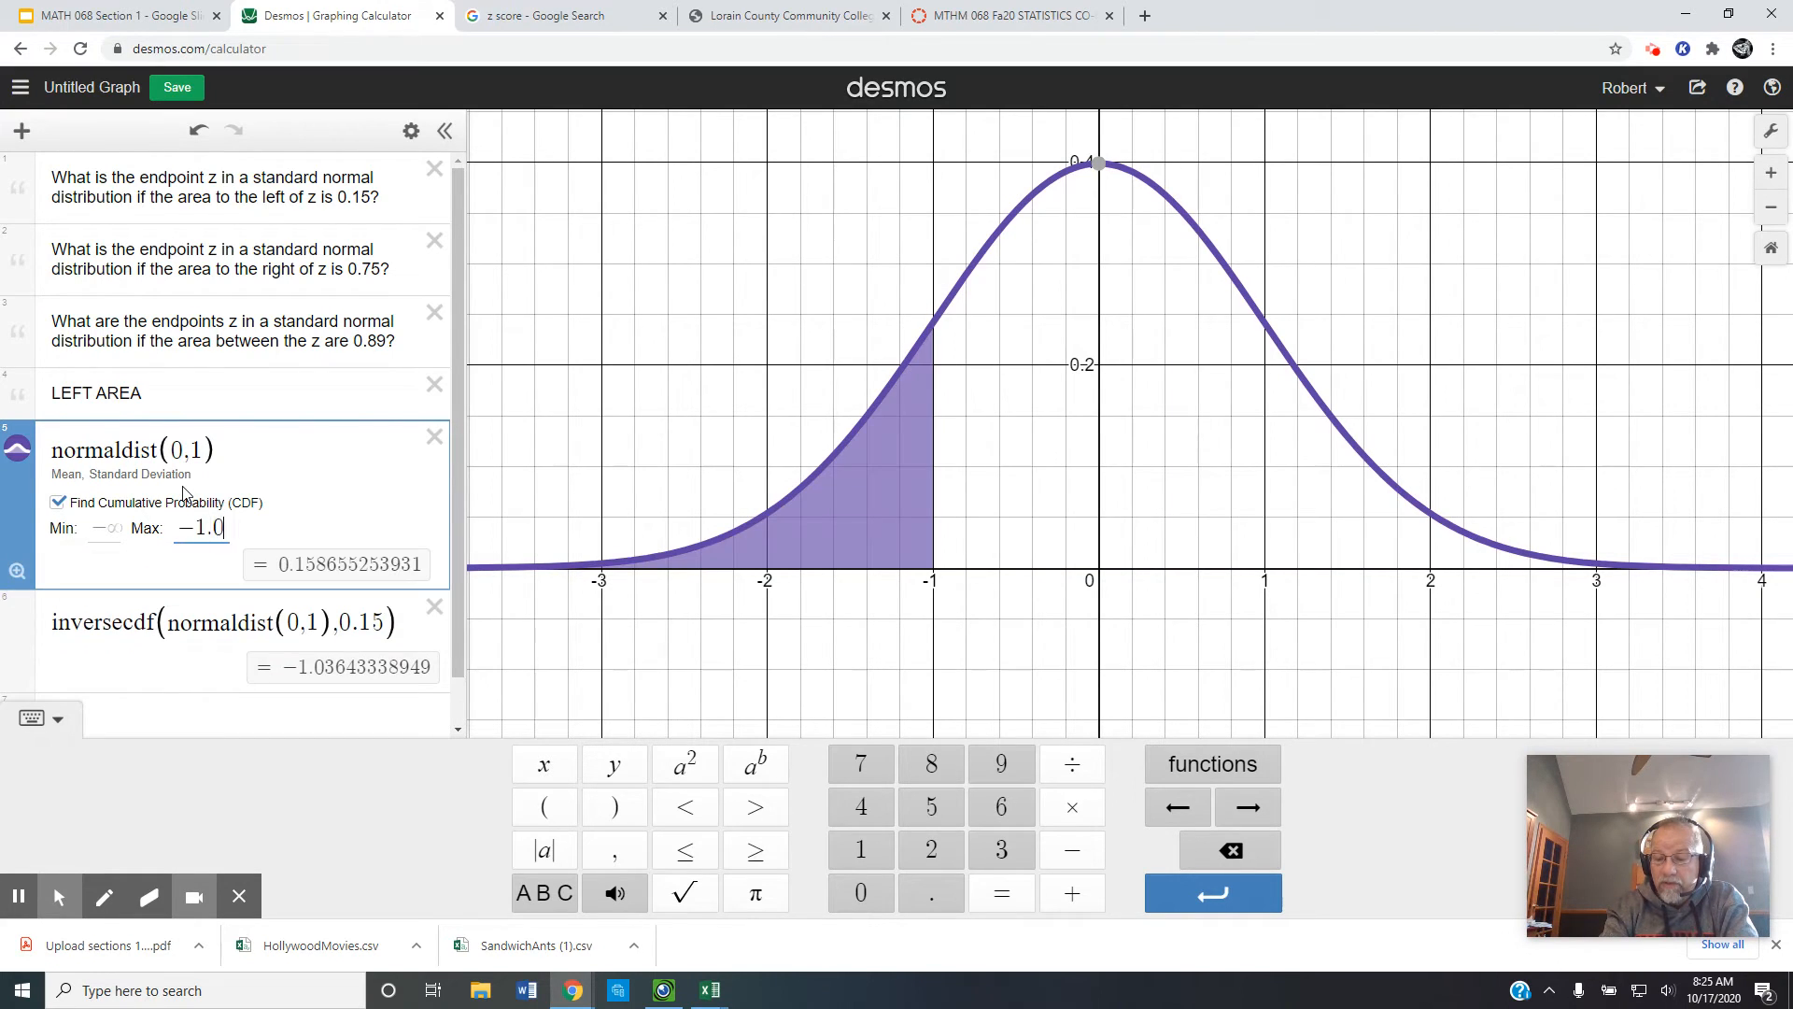
pyautogui.write('36')
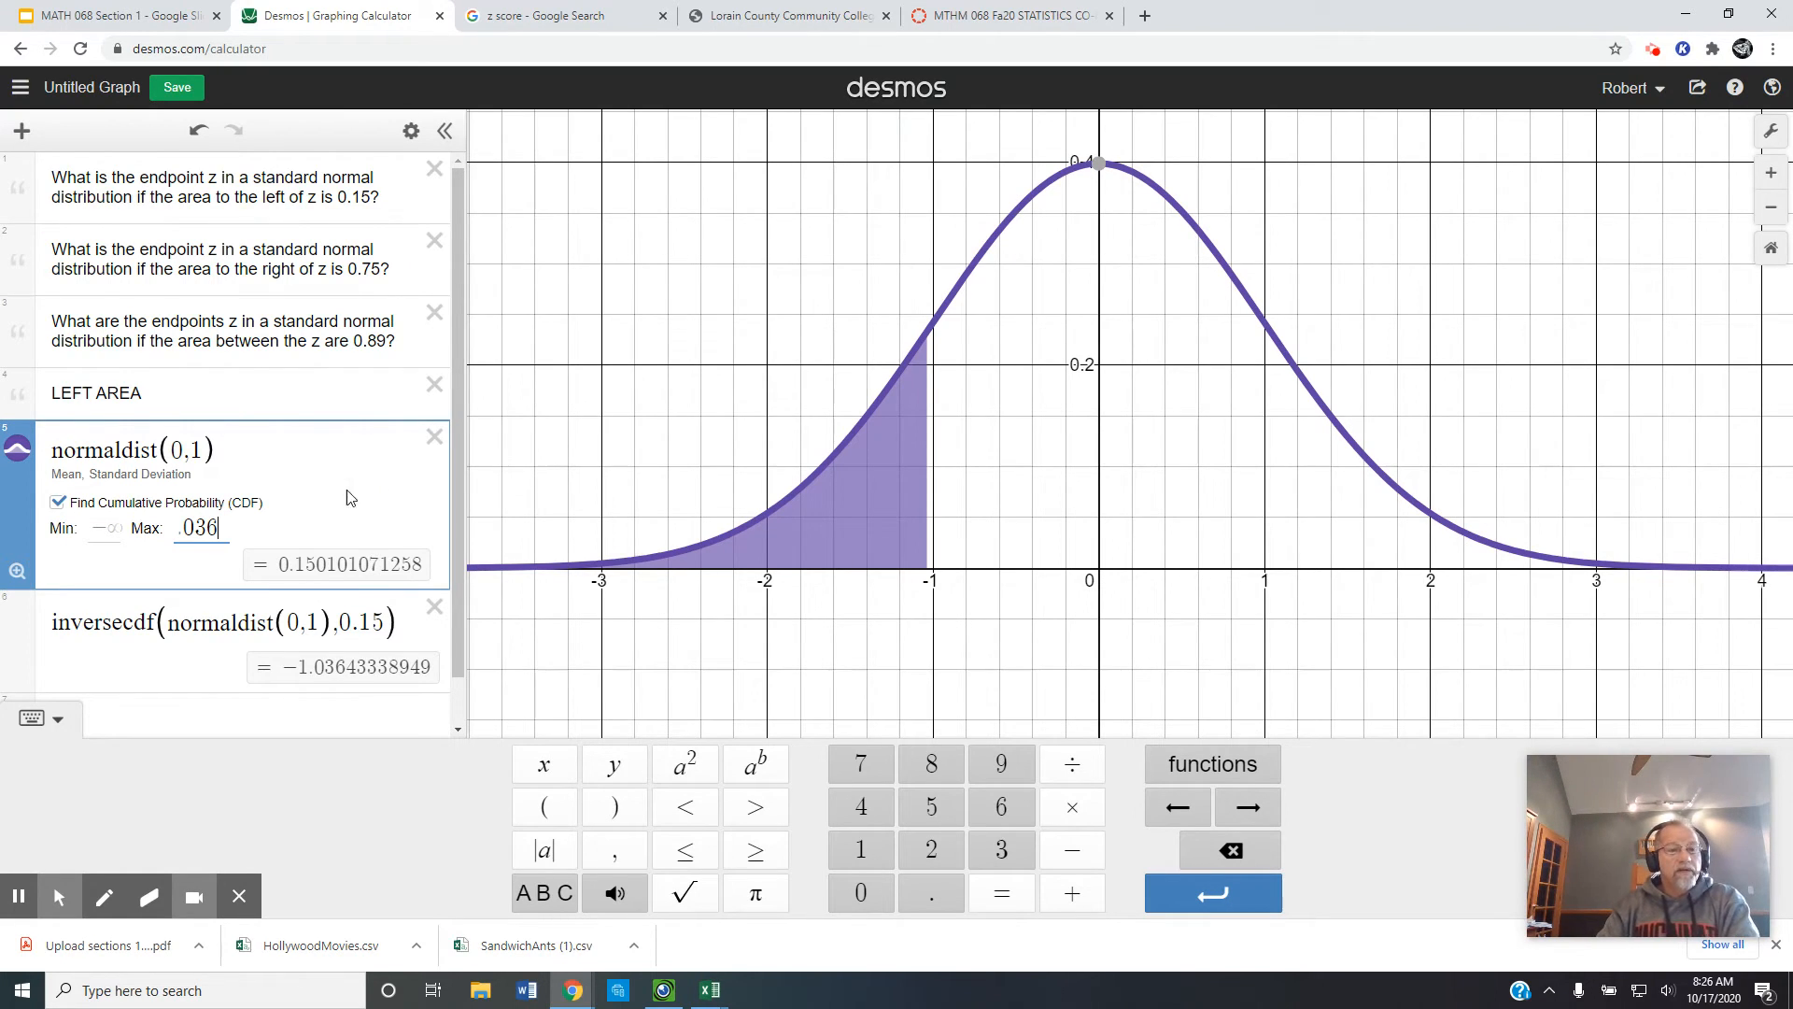
pyautogui.click(14, 451)
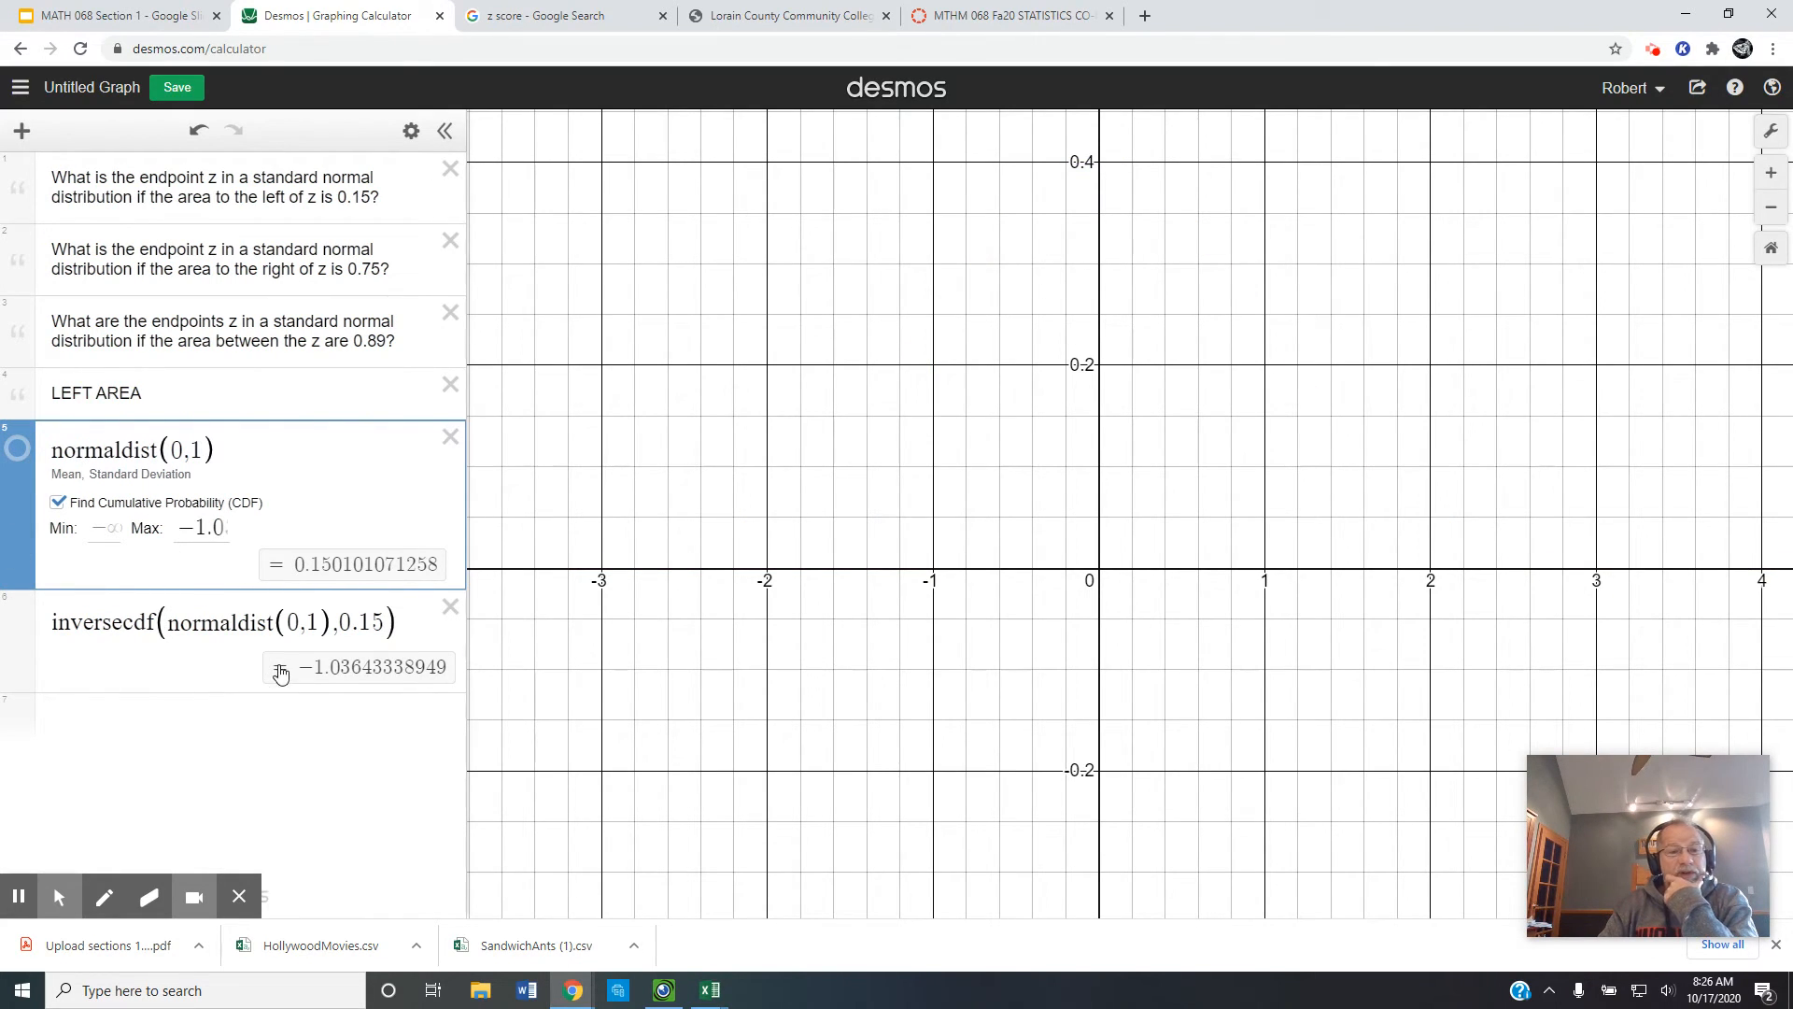
pyautogui.click(19, 453)
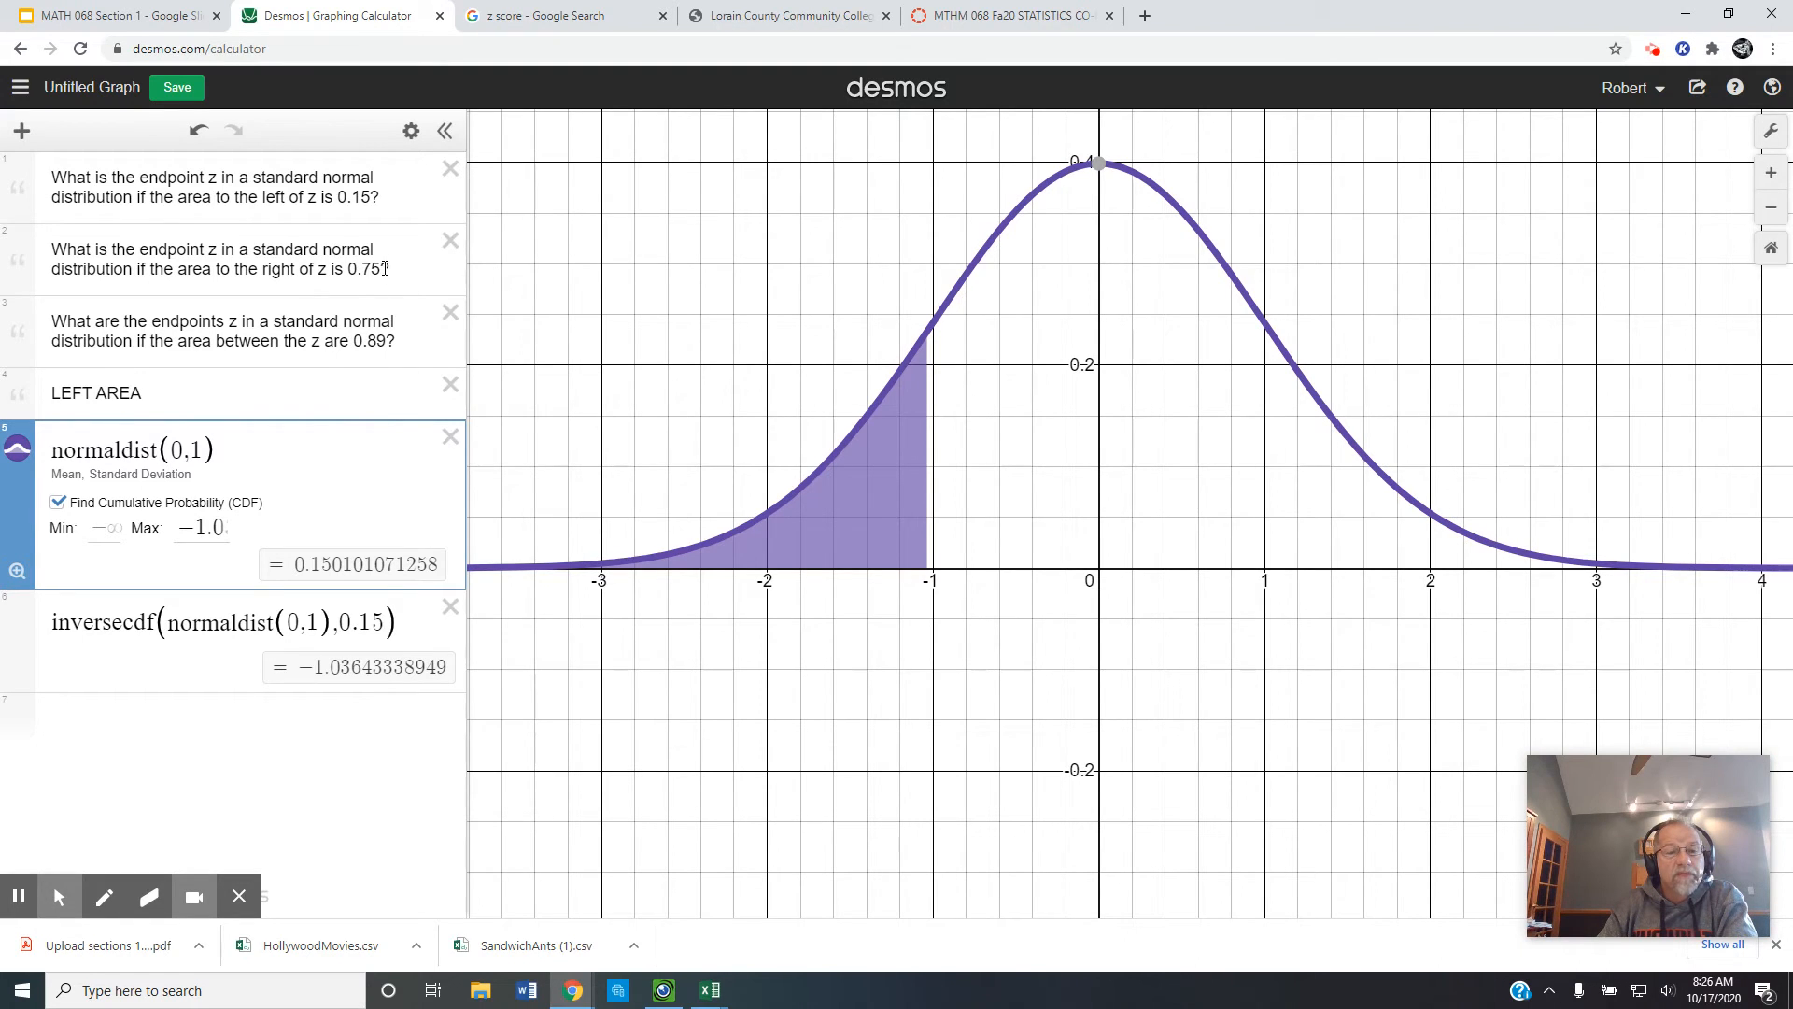
# Calculate 1.0-0.75 on a new line below the inversecdf expression.
pyautogui.click(224, 724)
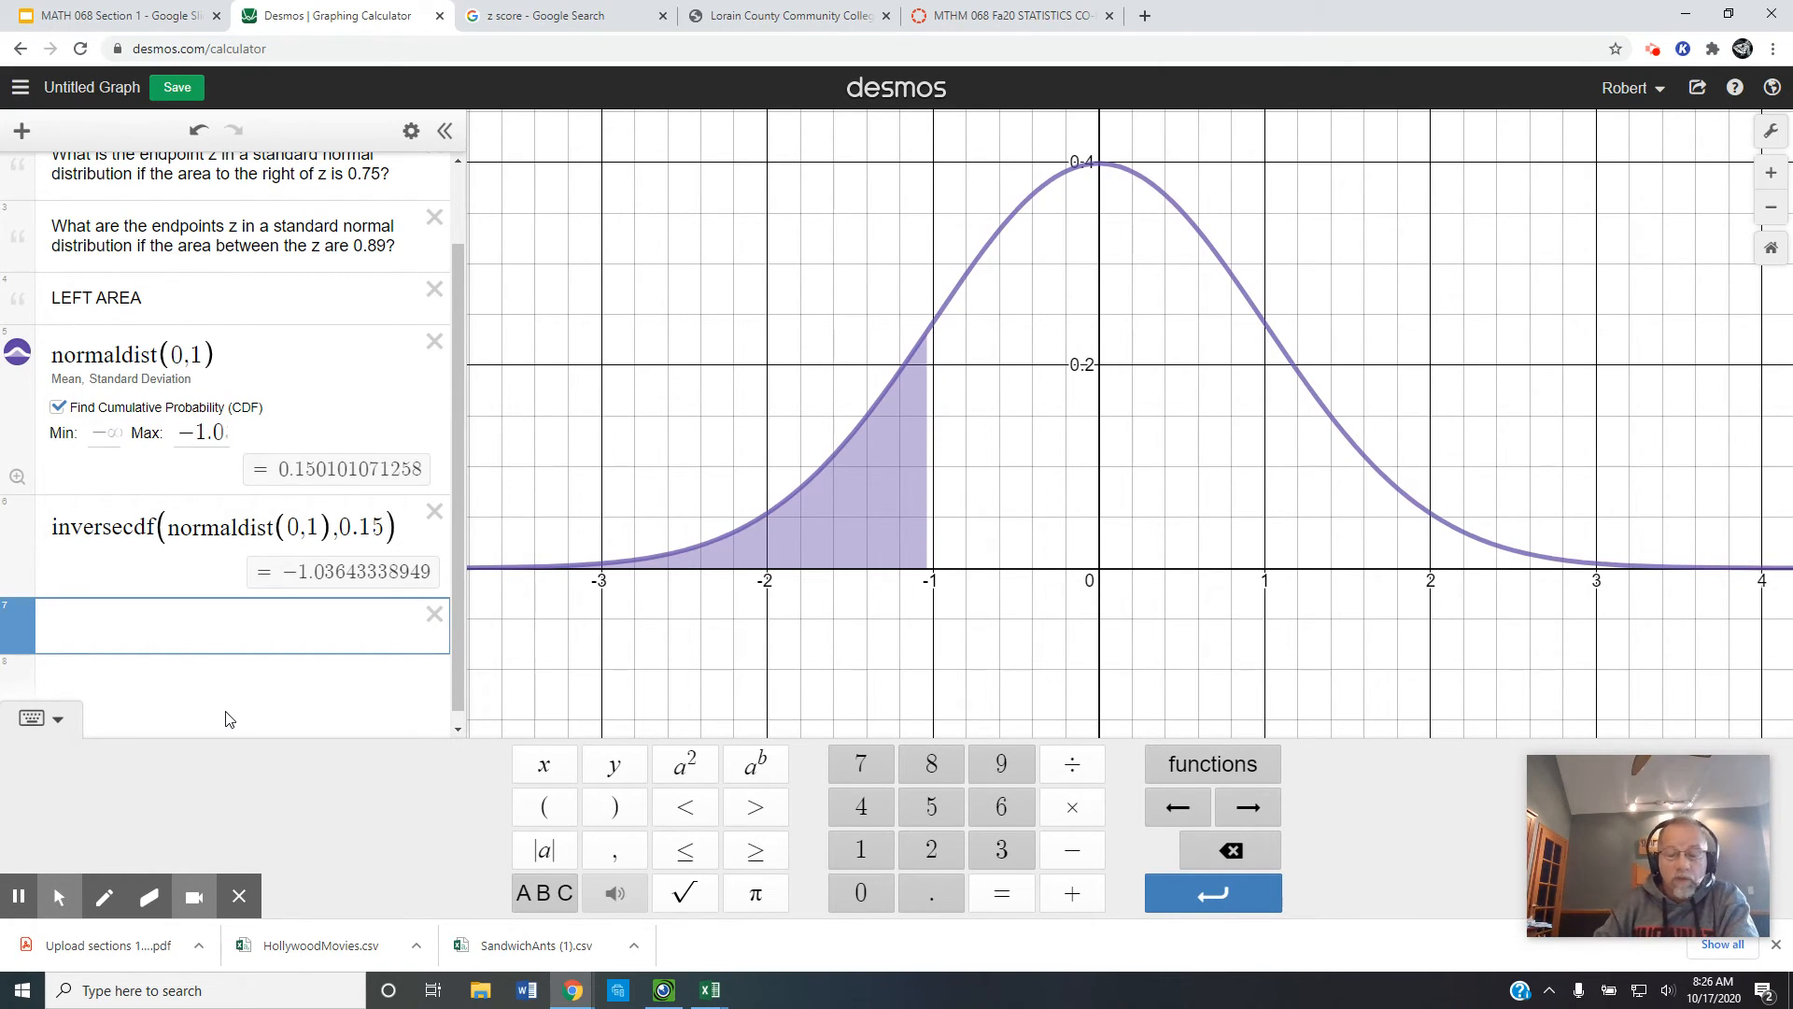
pyautogui.write('1.0')
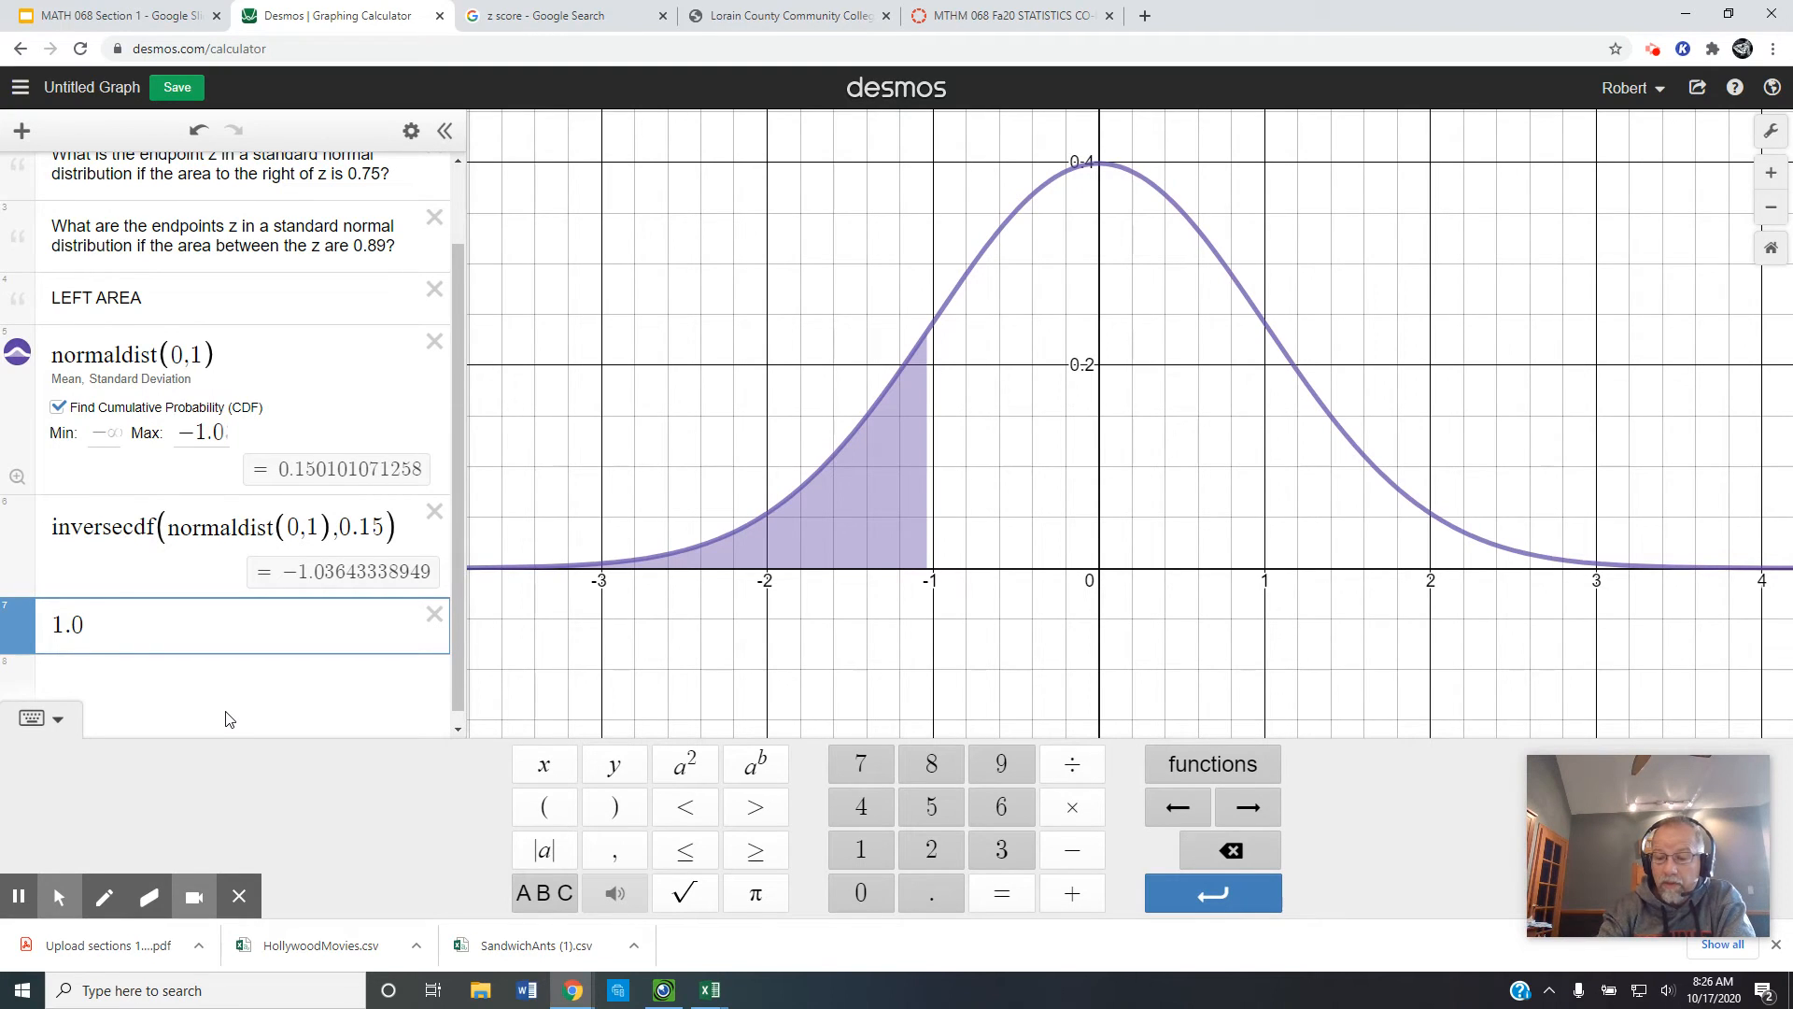
pyautogui.write('-0.75')
pyautogui.press('Return')
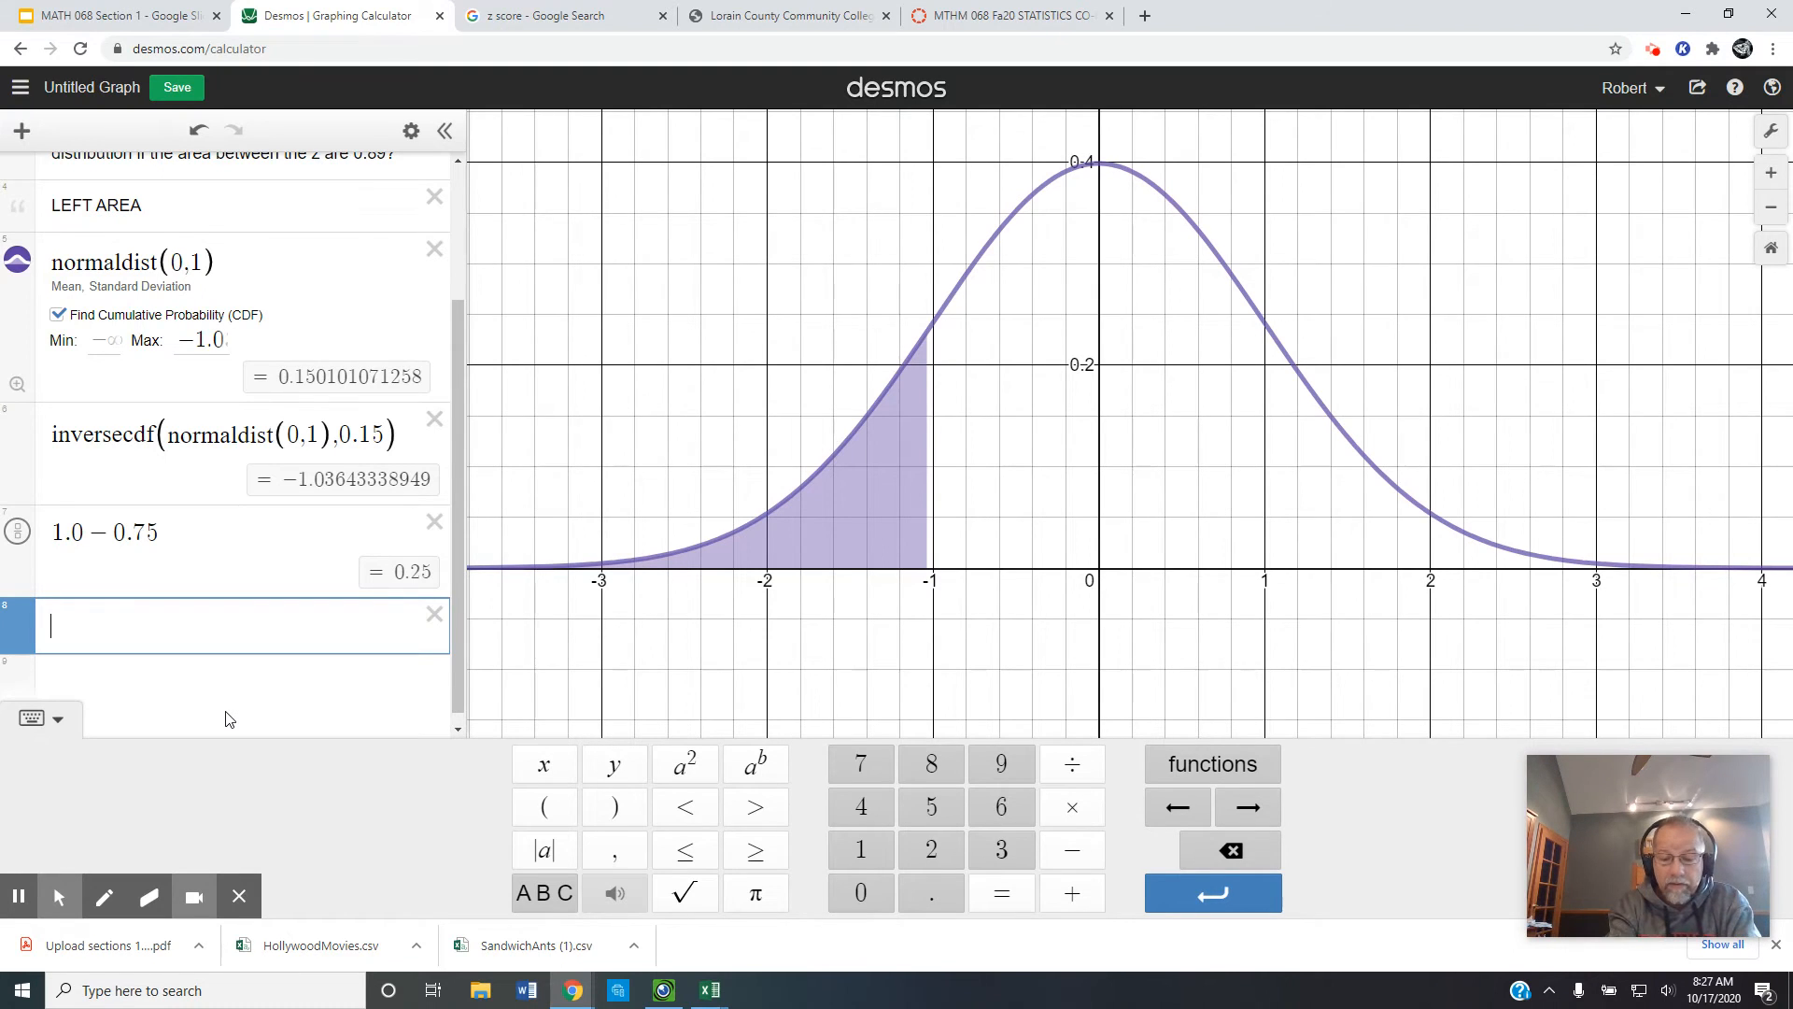
# Add a note reading "left = 0.25" below the subtraction.
pyautogui.write('"')
pyautogui.write('left')
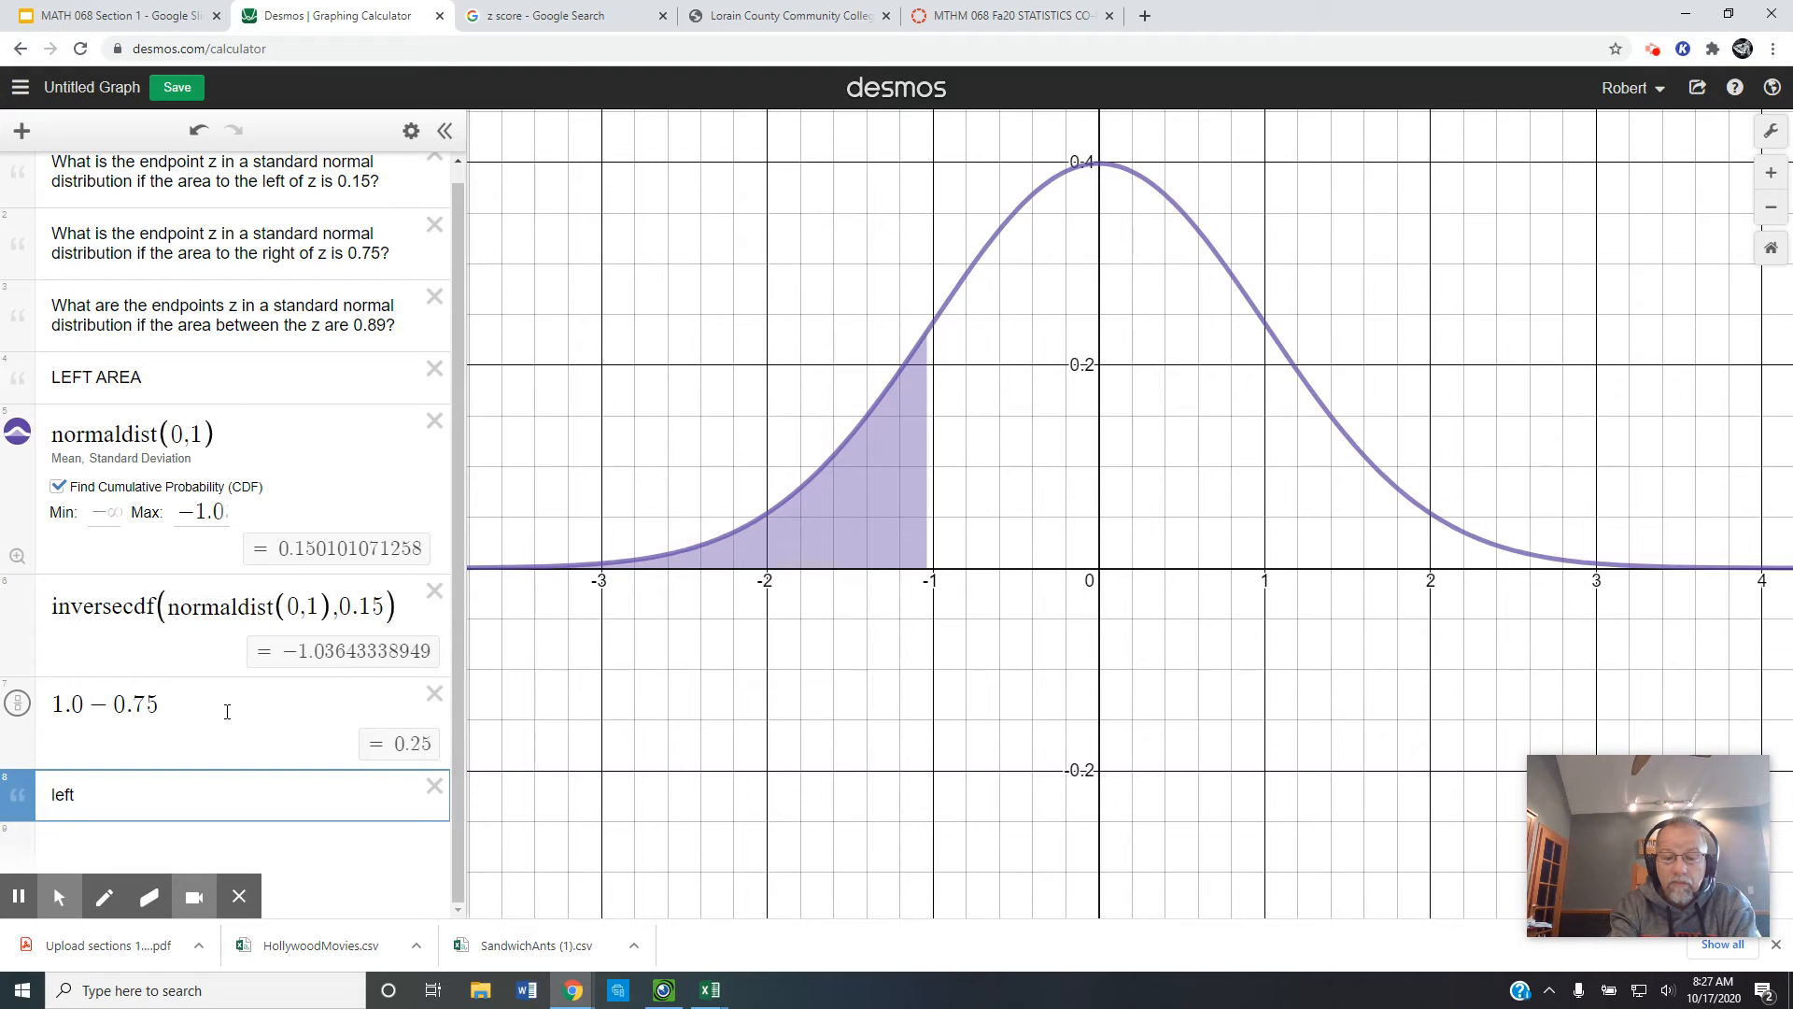
pyautogui.write(' = 0.25')
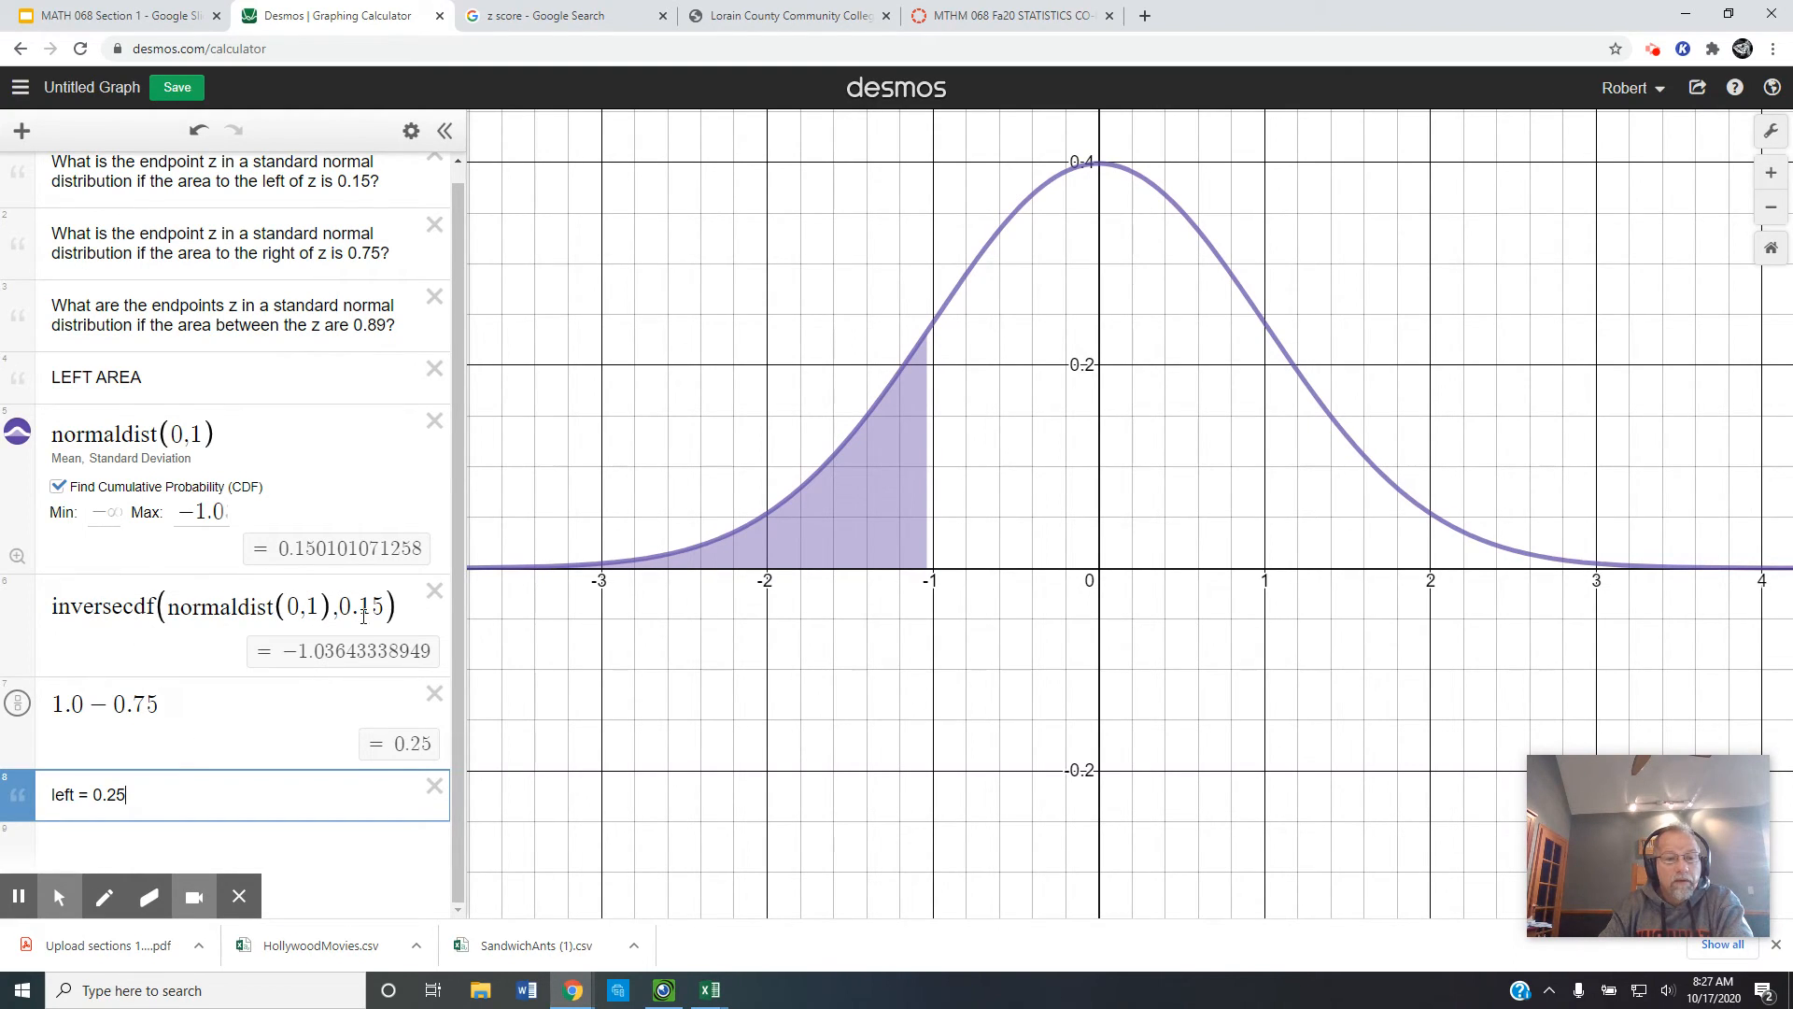
# Duplicate the inversecdf(normaldist(0,1),0.15) expression below the "left = 0.25" note and change the copy's area to 0.25.
pyautogui.moveTo(402, 609); pyautogui.dragTo(39, 609)
pyautogui.hotkey('ctrl', 'c')
pyautogui.scroll(-2, 103, 645)
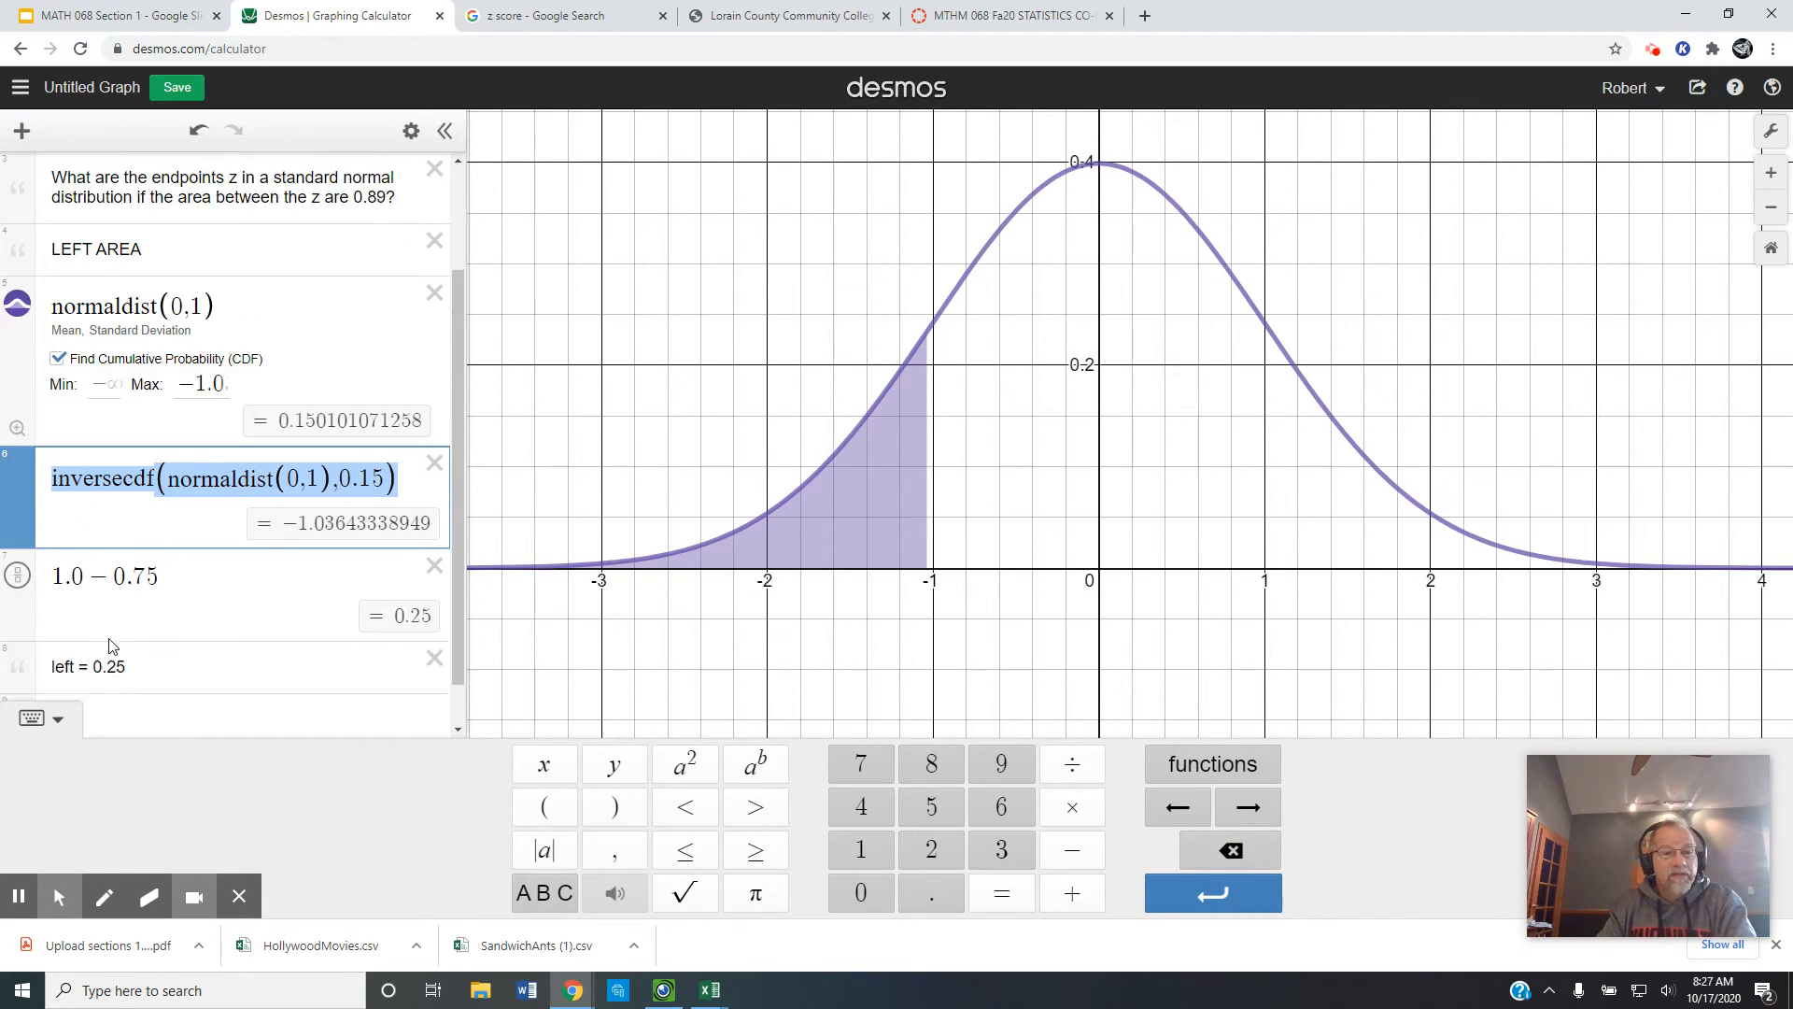
pyautogui.click(145, 672)
pyautogui.hotkey('ctrl', 'v')
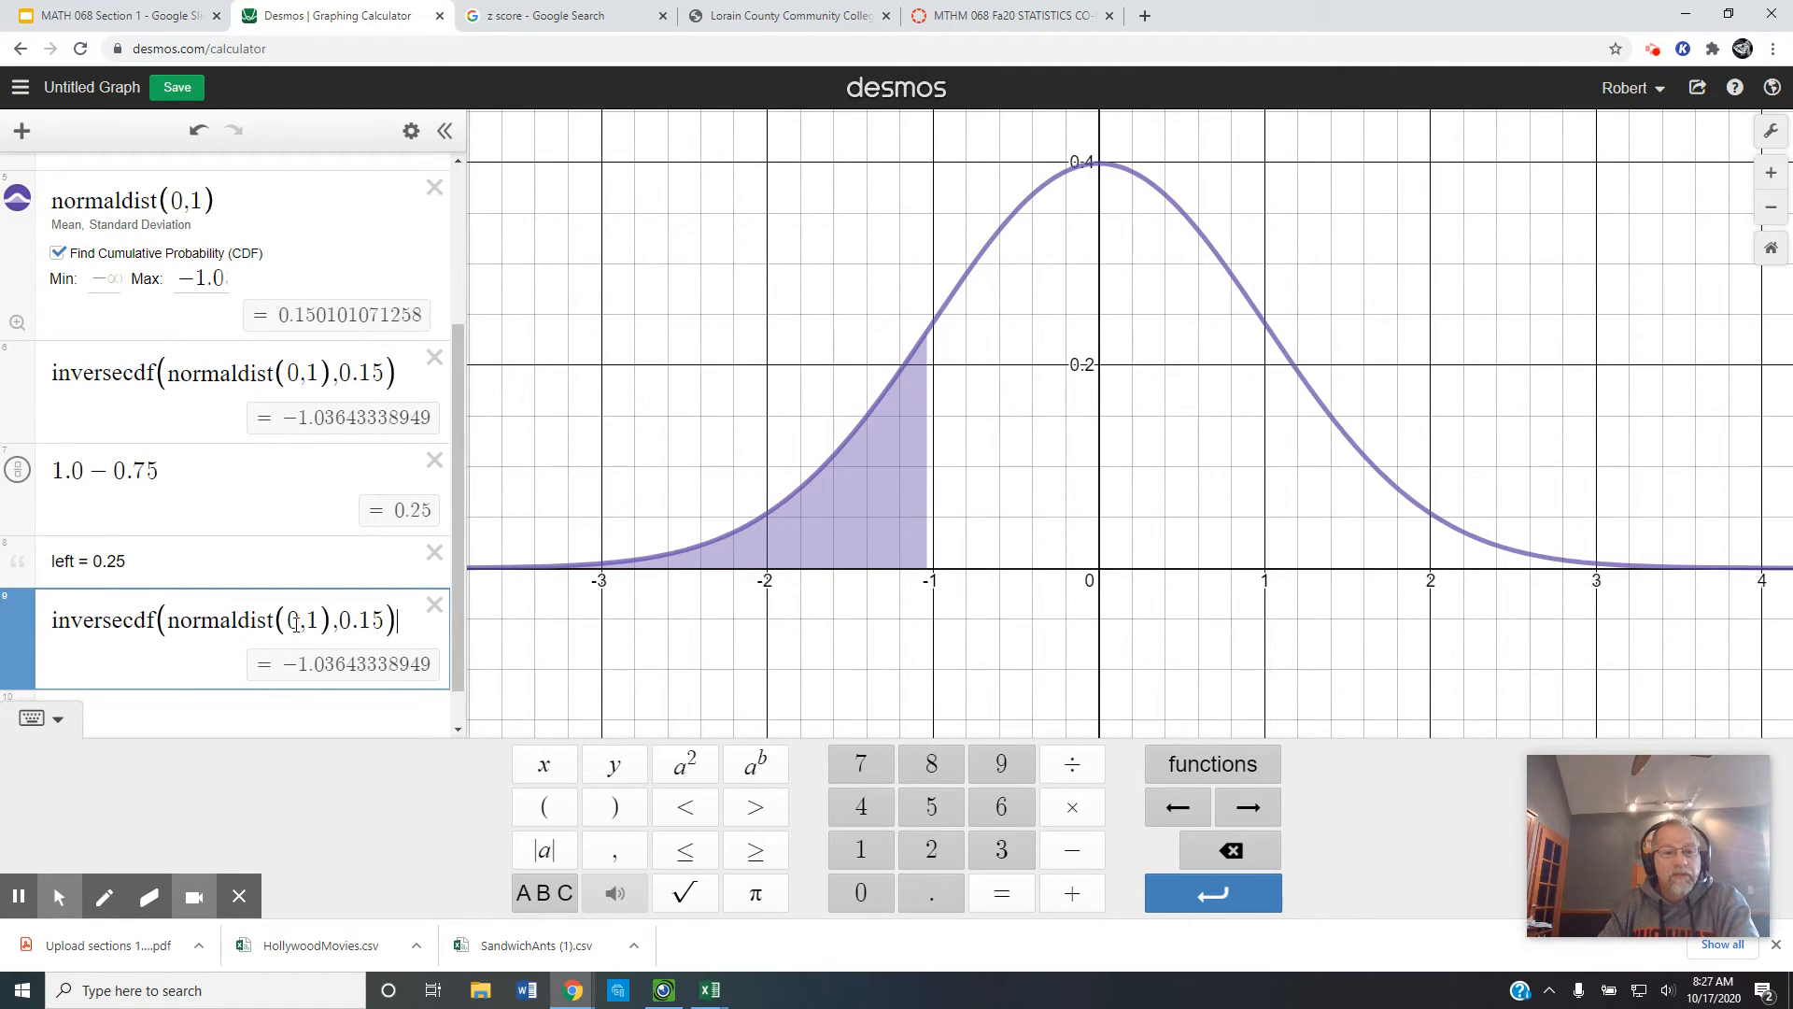
pyautogui.click(379, 622)
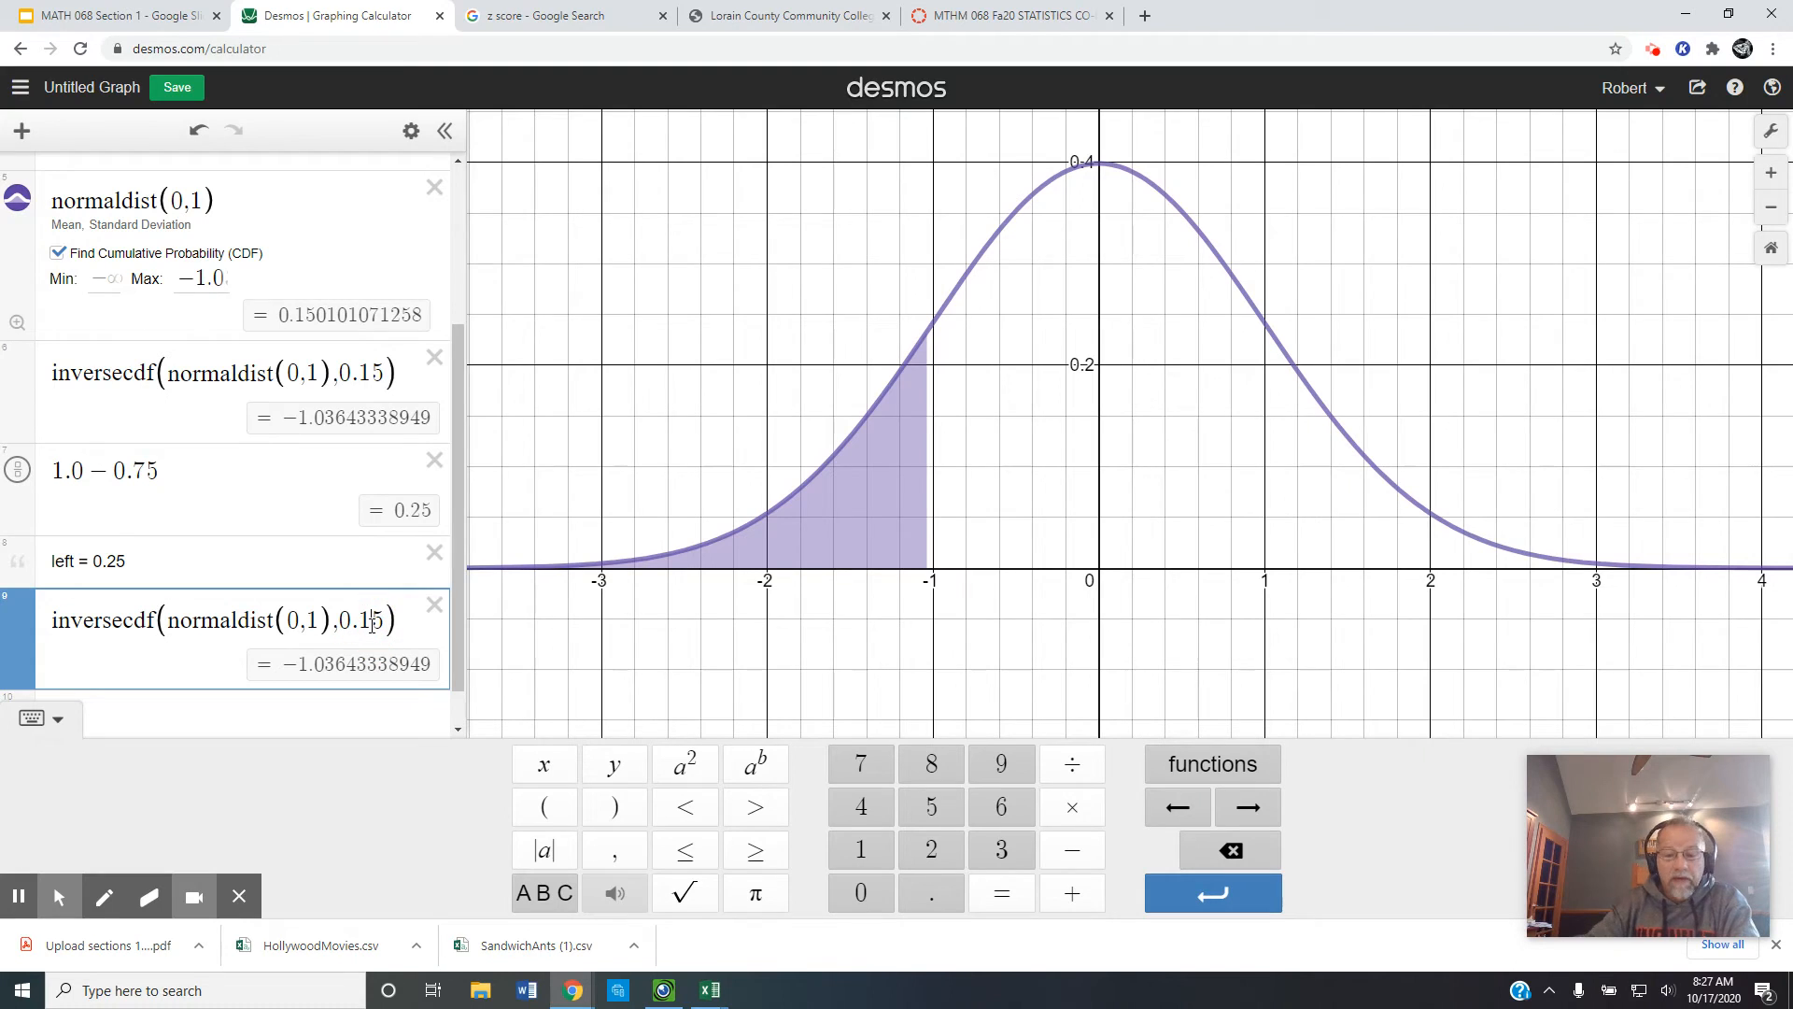
pyautogui.press('BackSpace')
pyautogui.write('2')
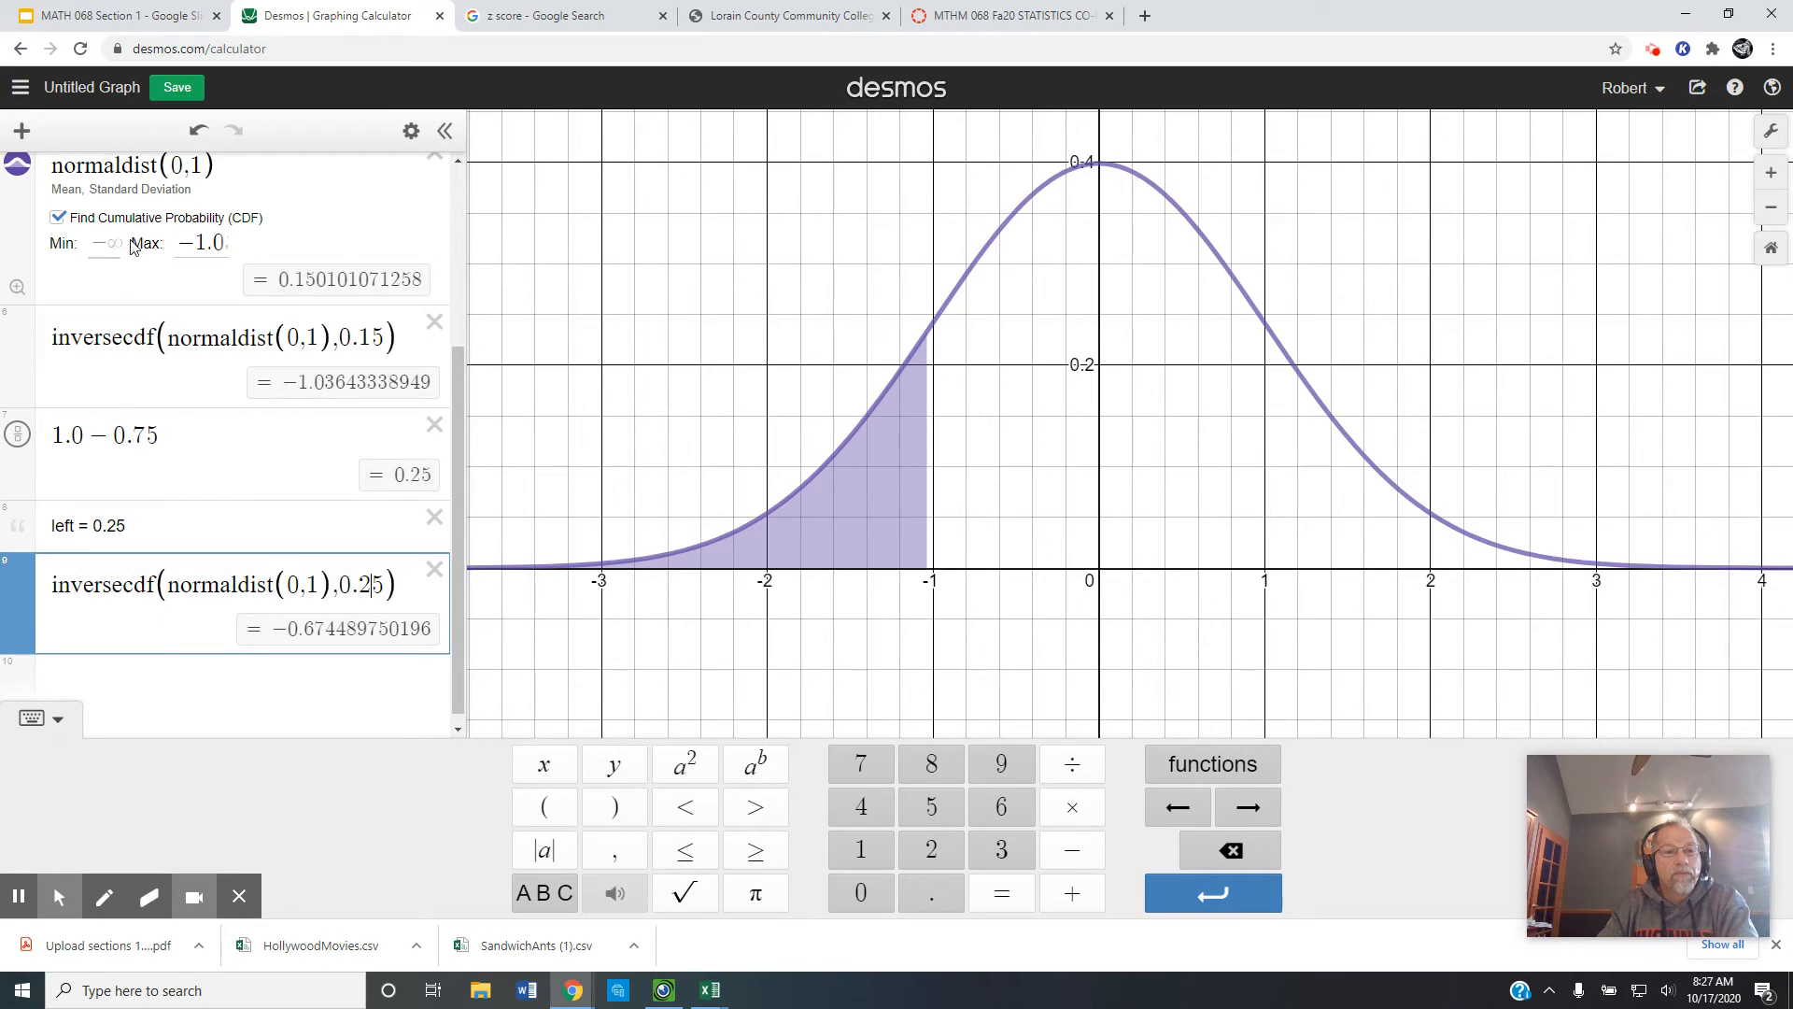
# Set the maximum of the normal distribution's cumulative probability to -0.67.
pyautogui.click(226, 242)
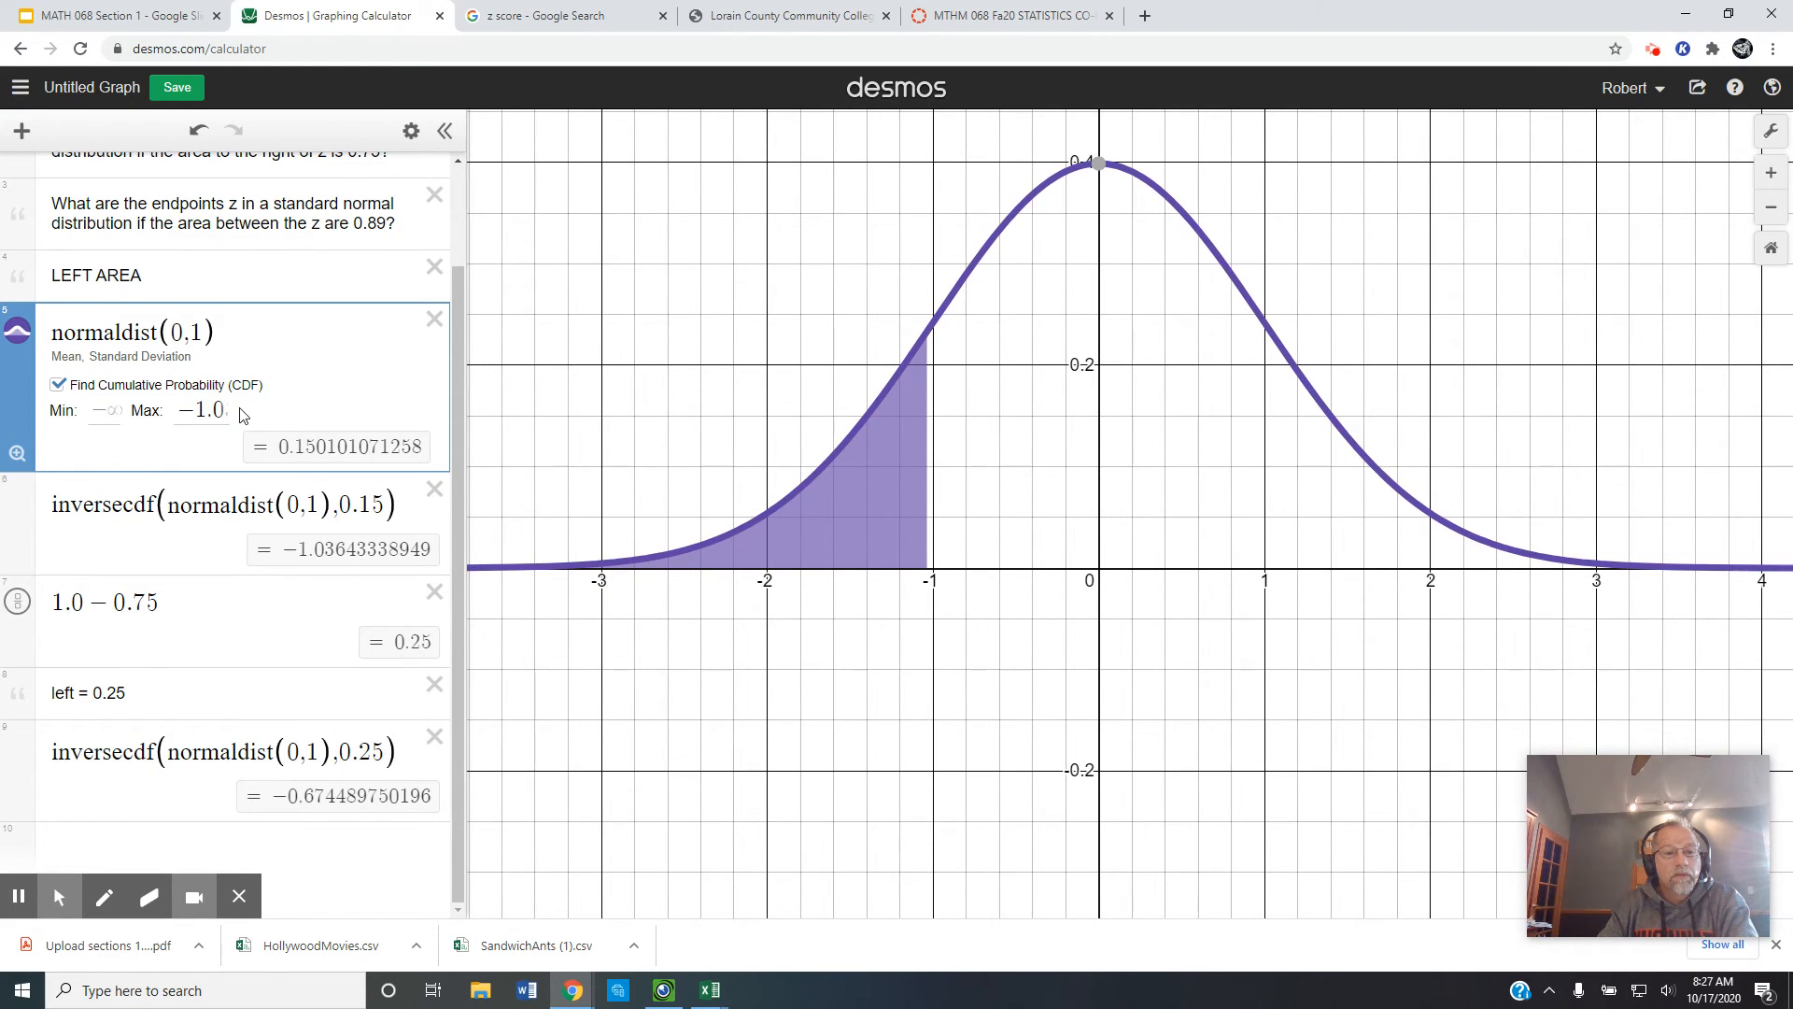
pyautogui.click(207, 411)
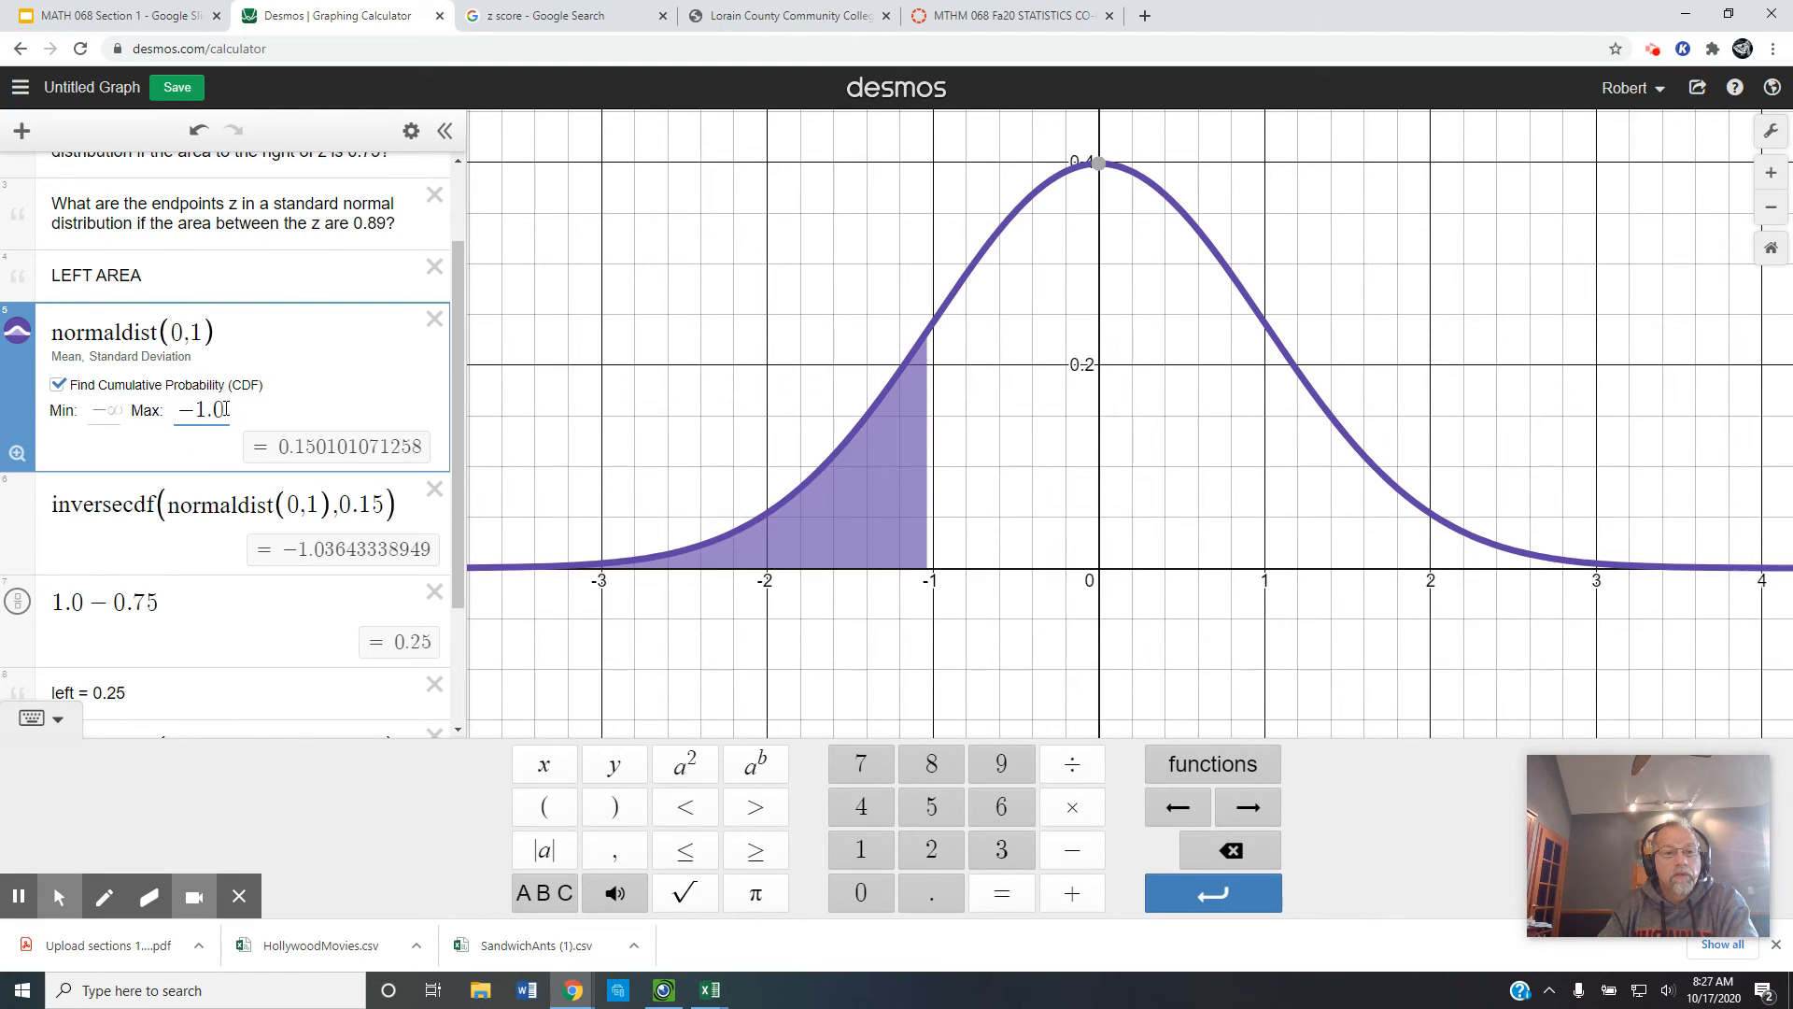
pyautogui.click(226, 409)
pyautogui.press('BackSpace')
pyautogui.press('BackSpace')
pyautogui.press('BackSpace')
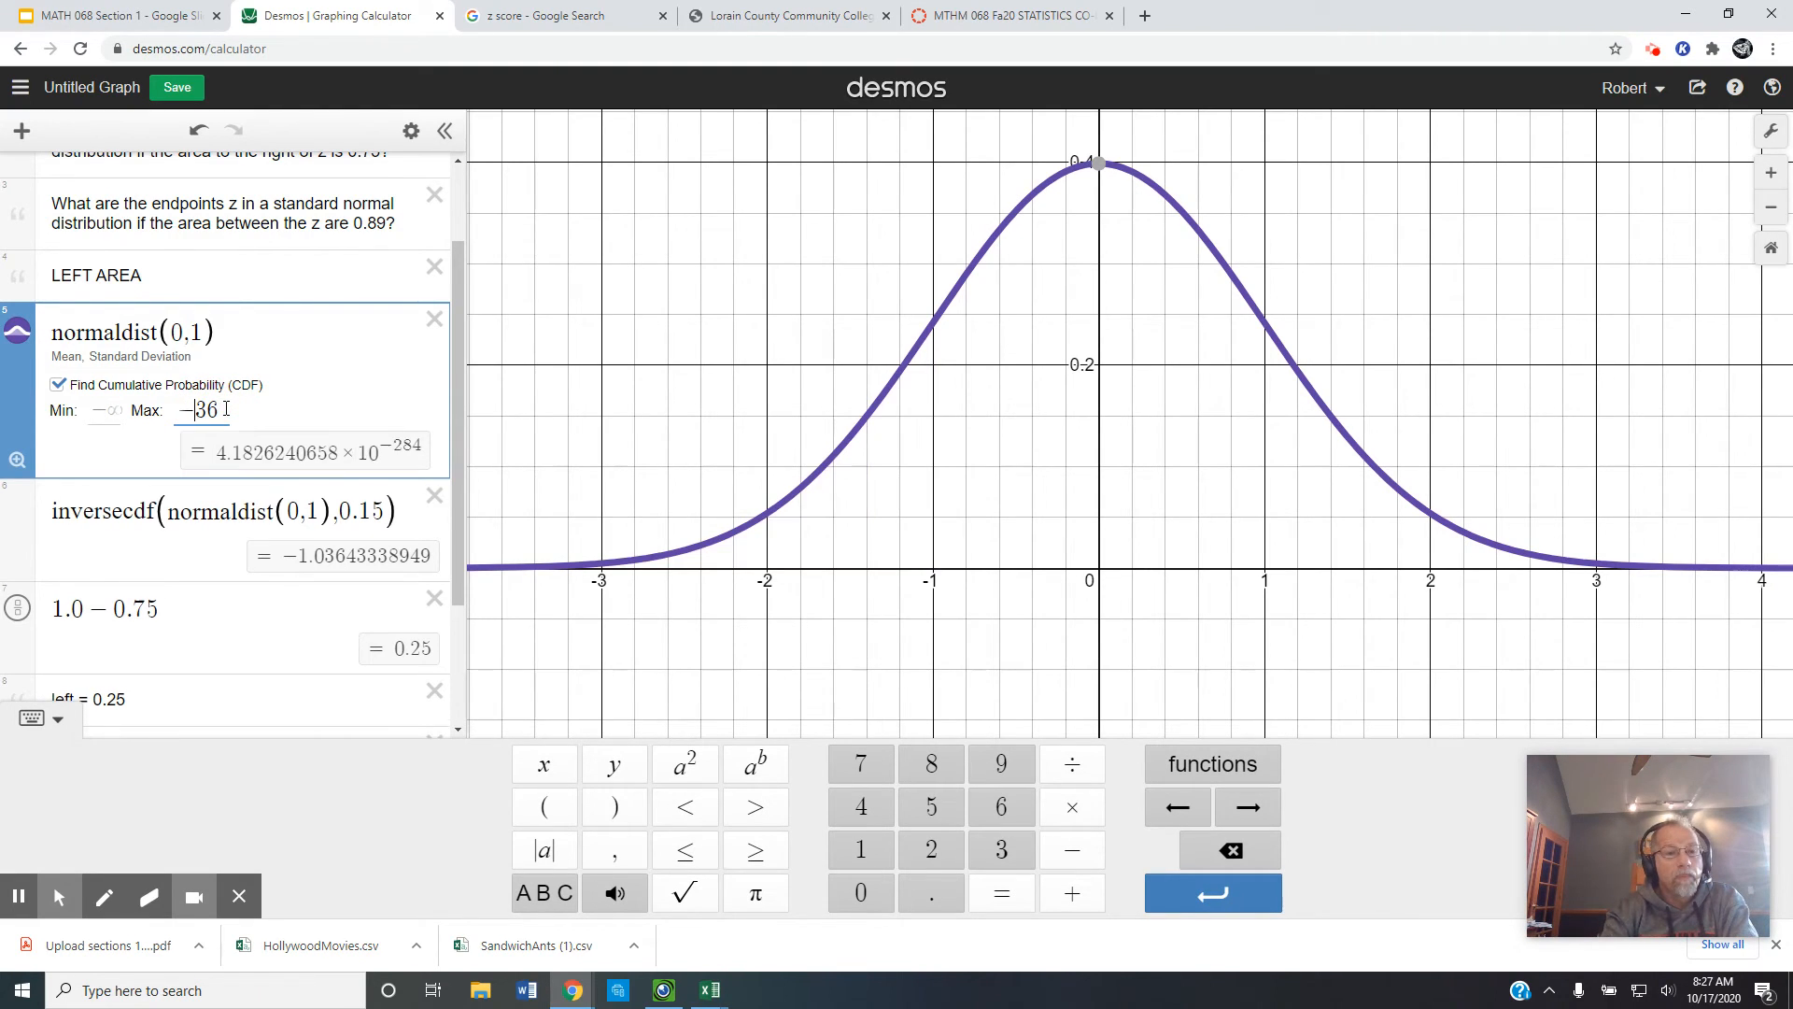
pyautogui.press('Right')
pyautogui.press('Right')
pyautogui.press('BackSpace')
pyautogui.press('BackSpace')
pyautogui.press('BackSpace')
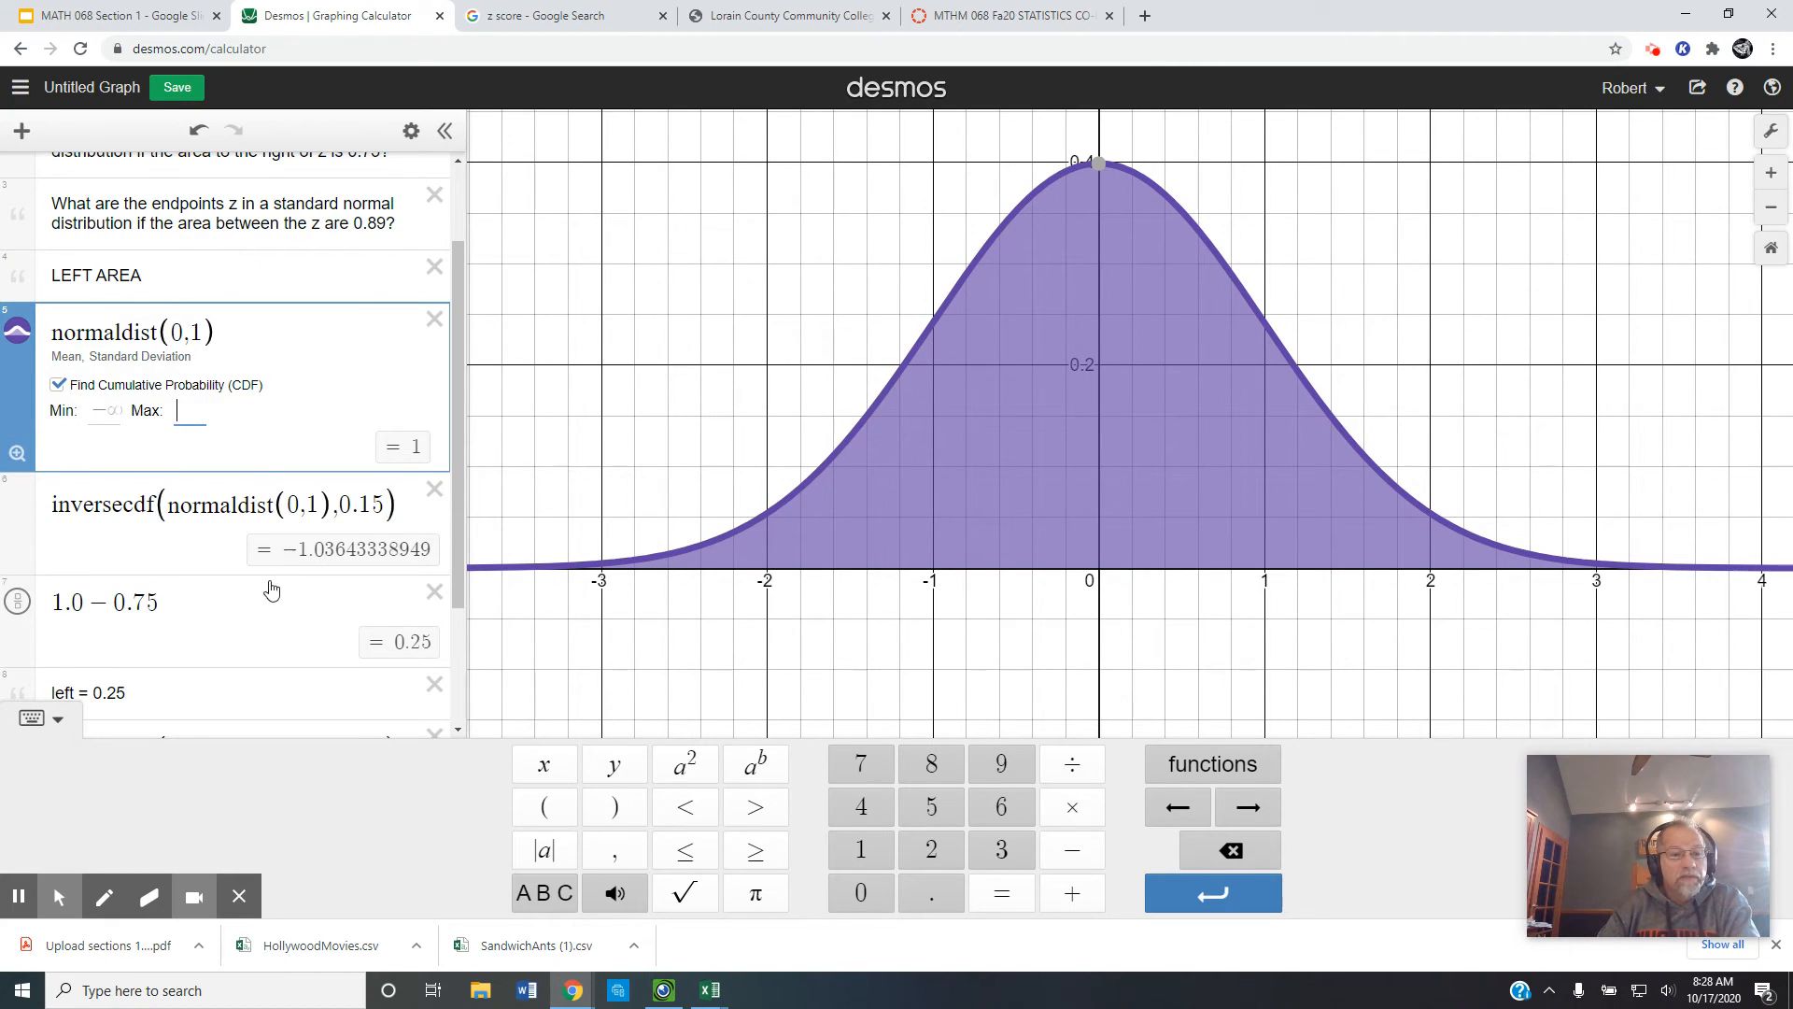
pyautogui.scroll(-2, 266, 589)
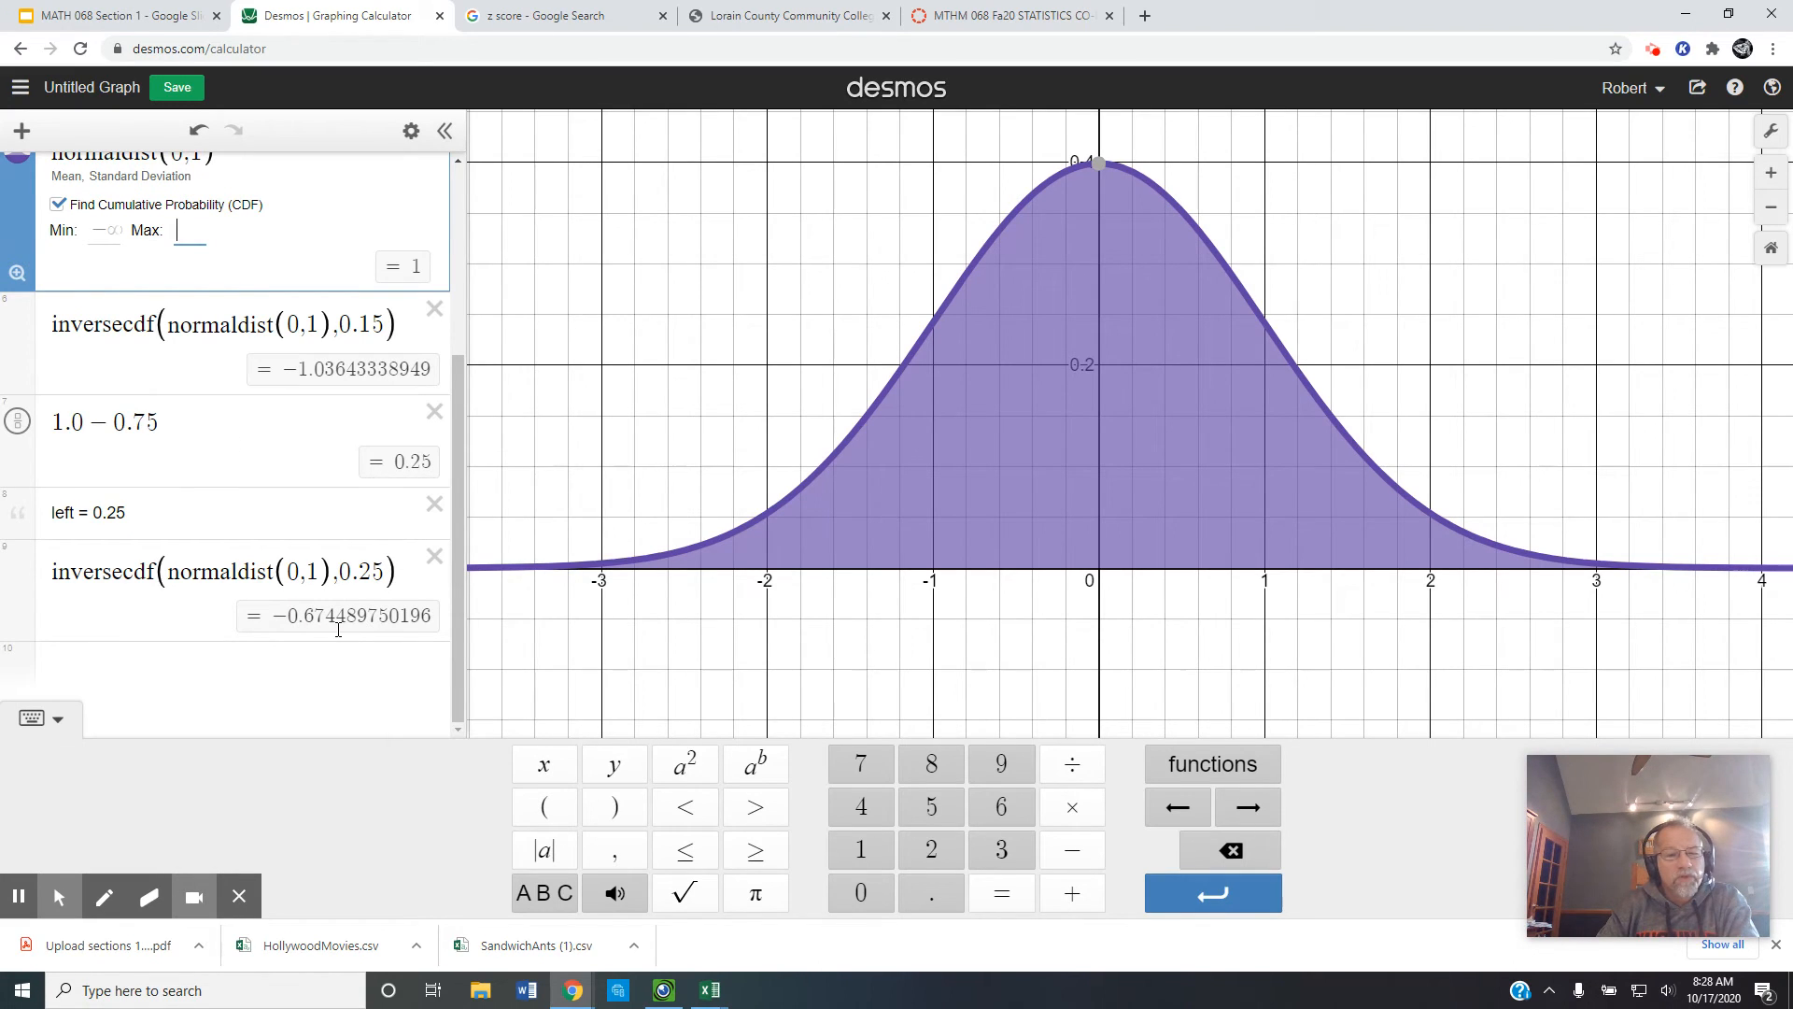
pyautogui.scroll(3, 336, 645)
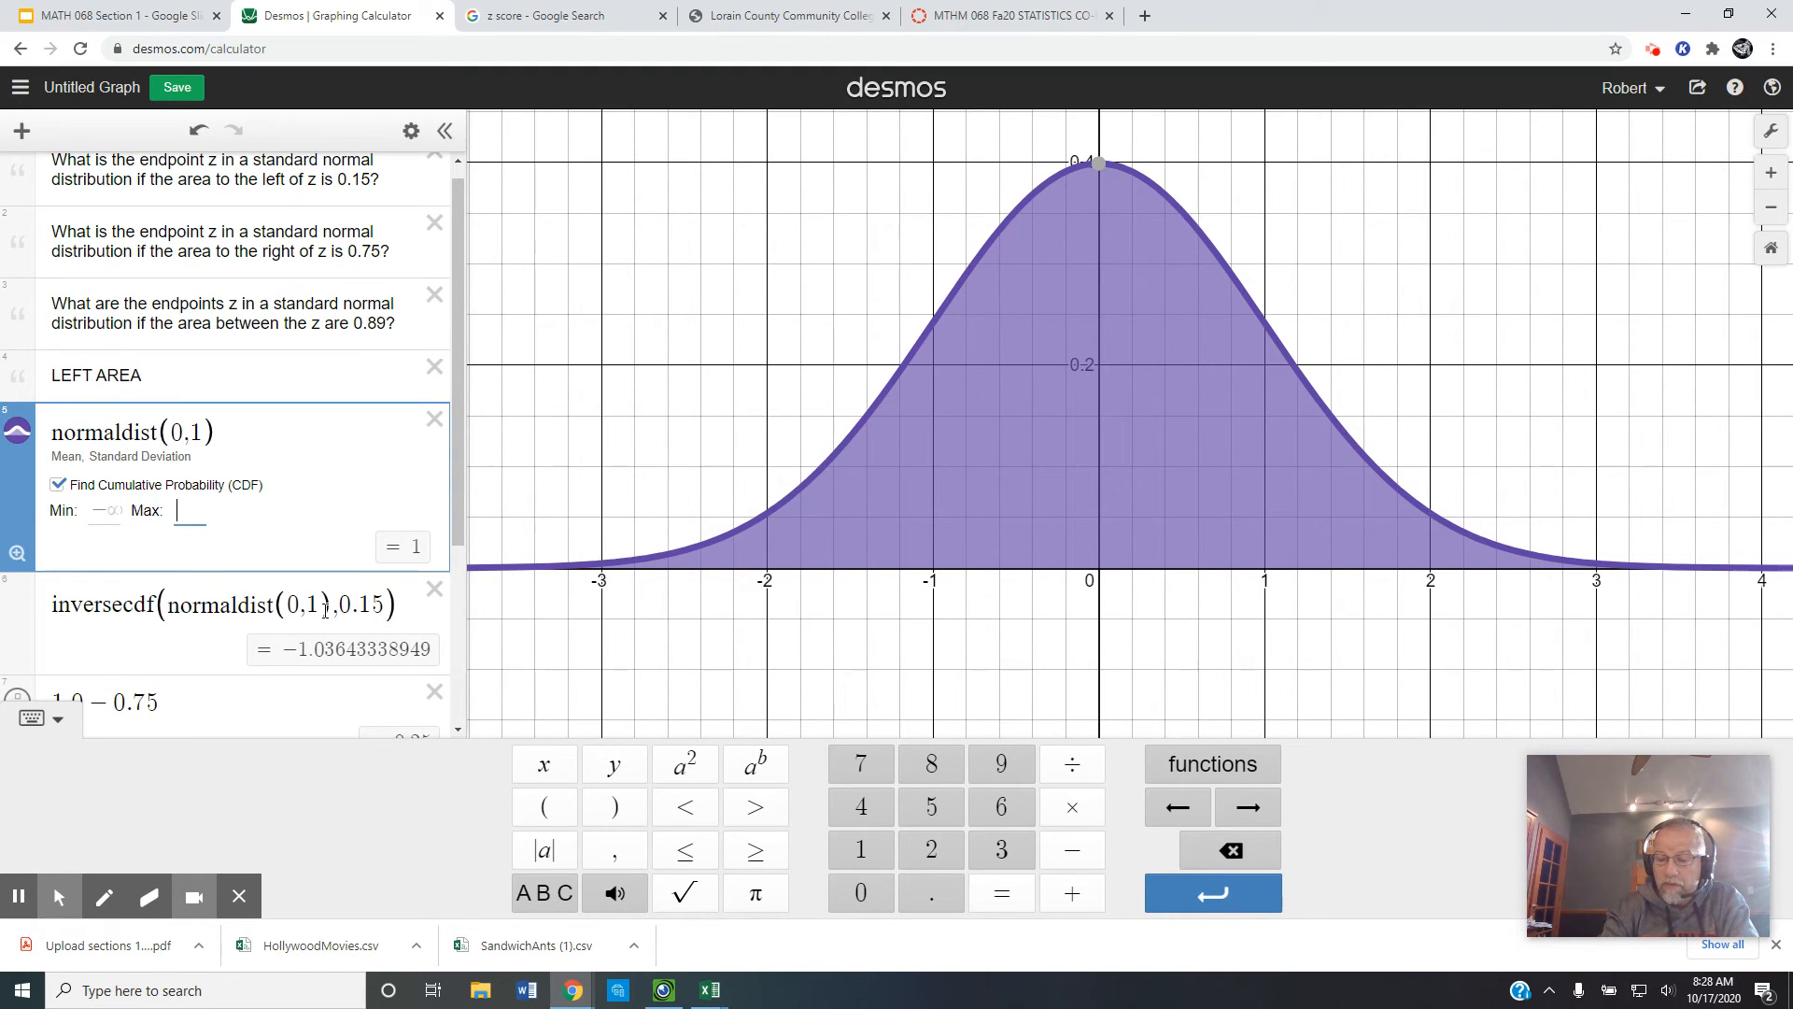
pyautogui.write('-0.67')
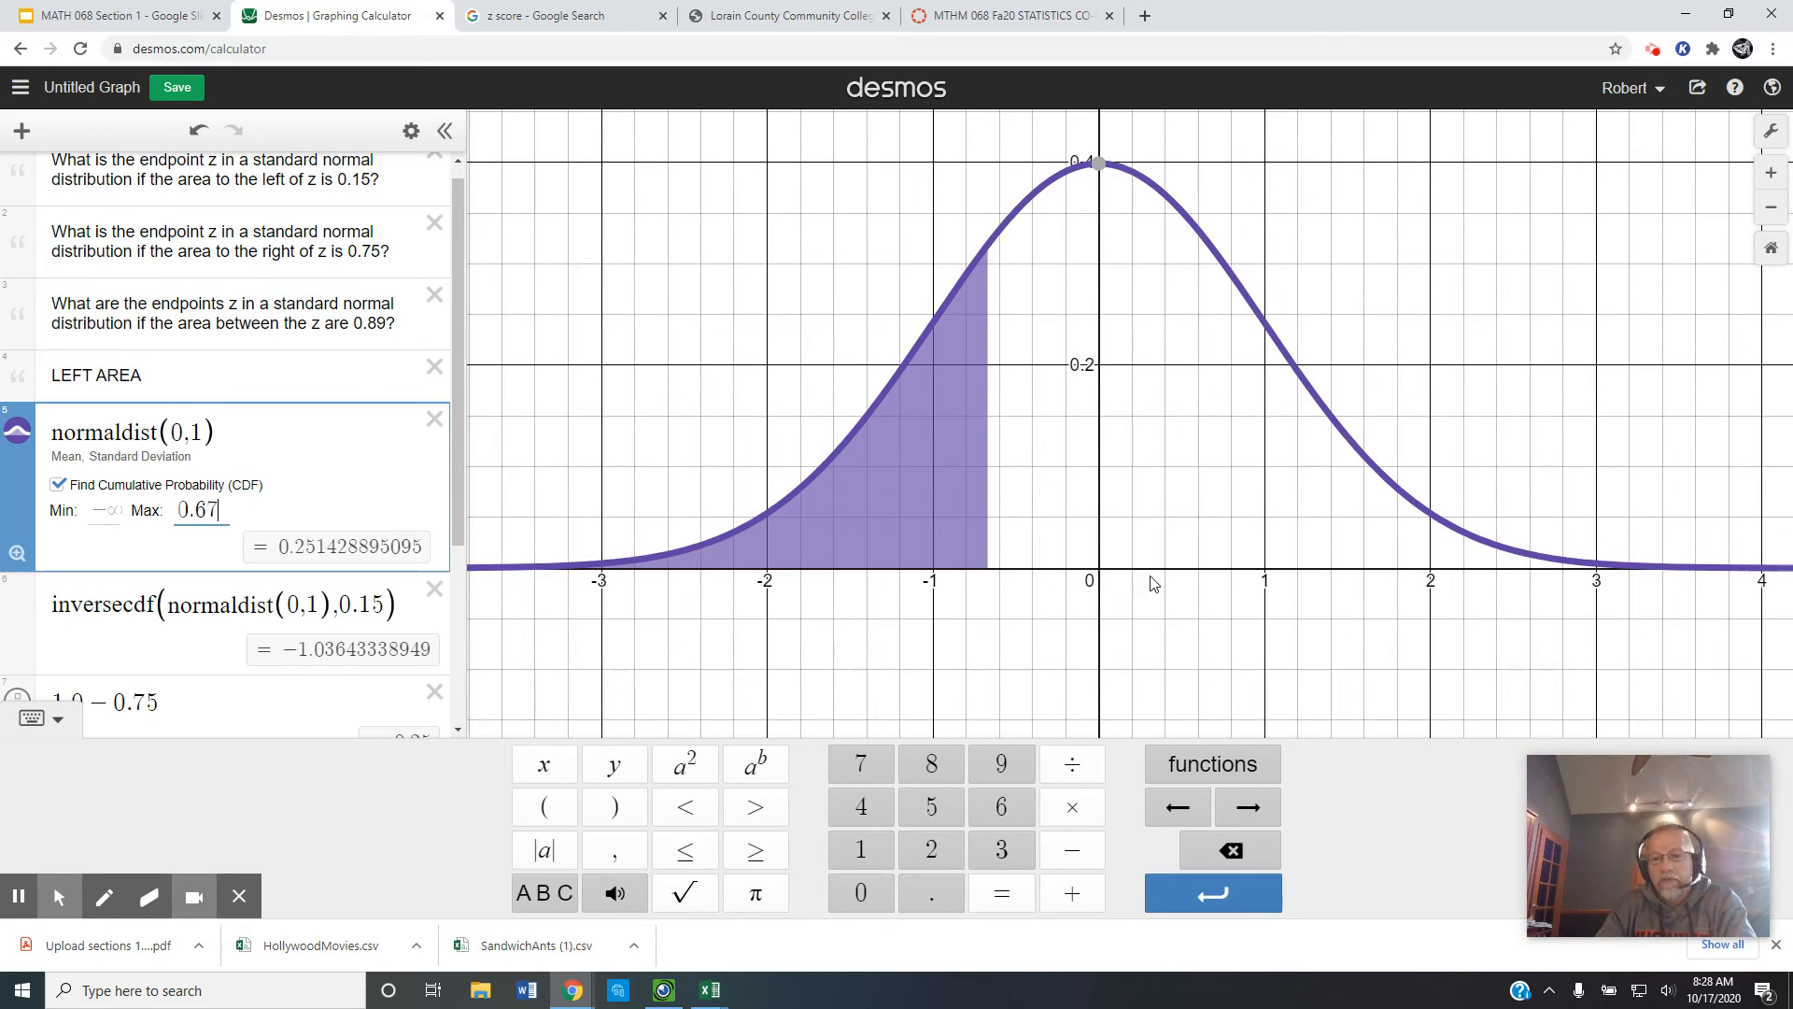
pyautogui.scroll(-3, 186, 612)
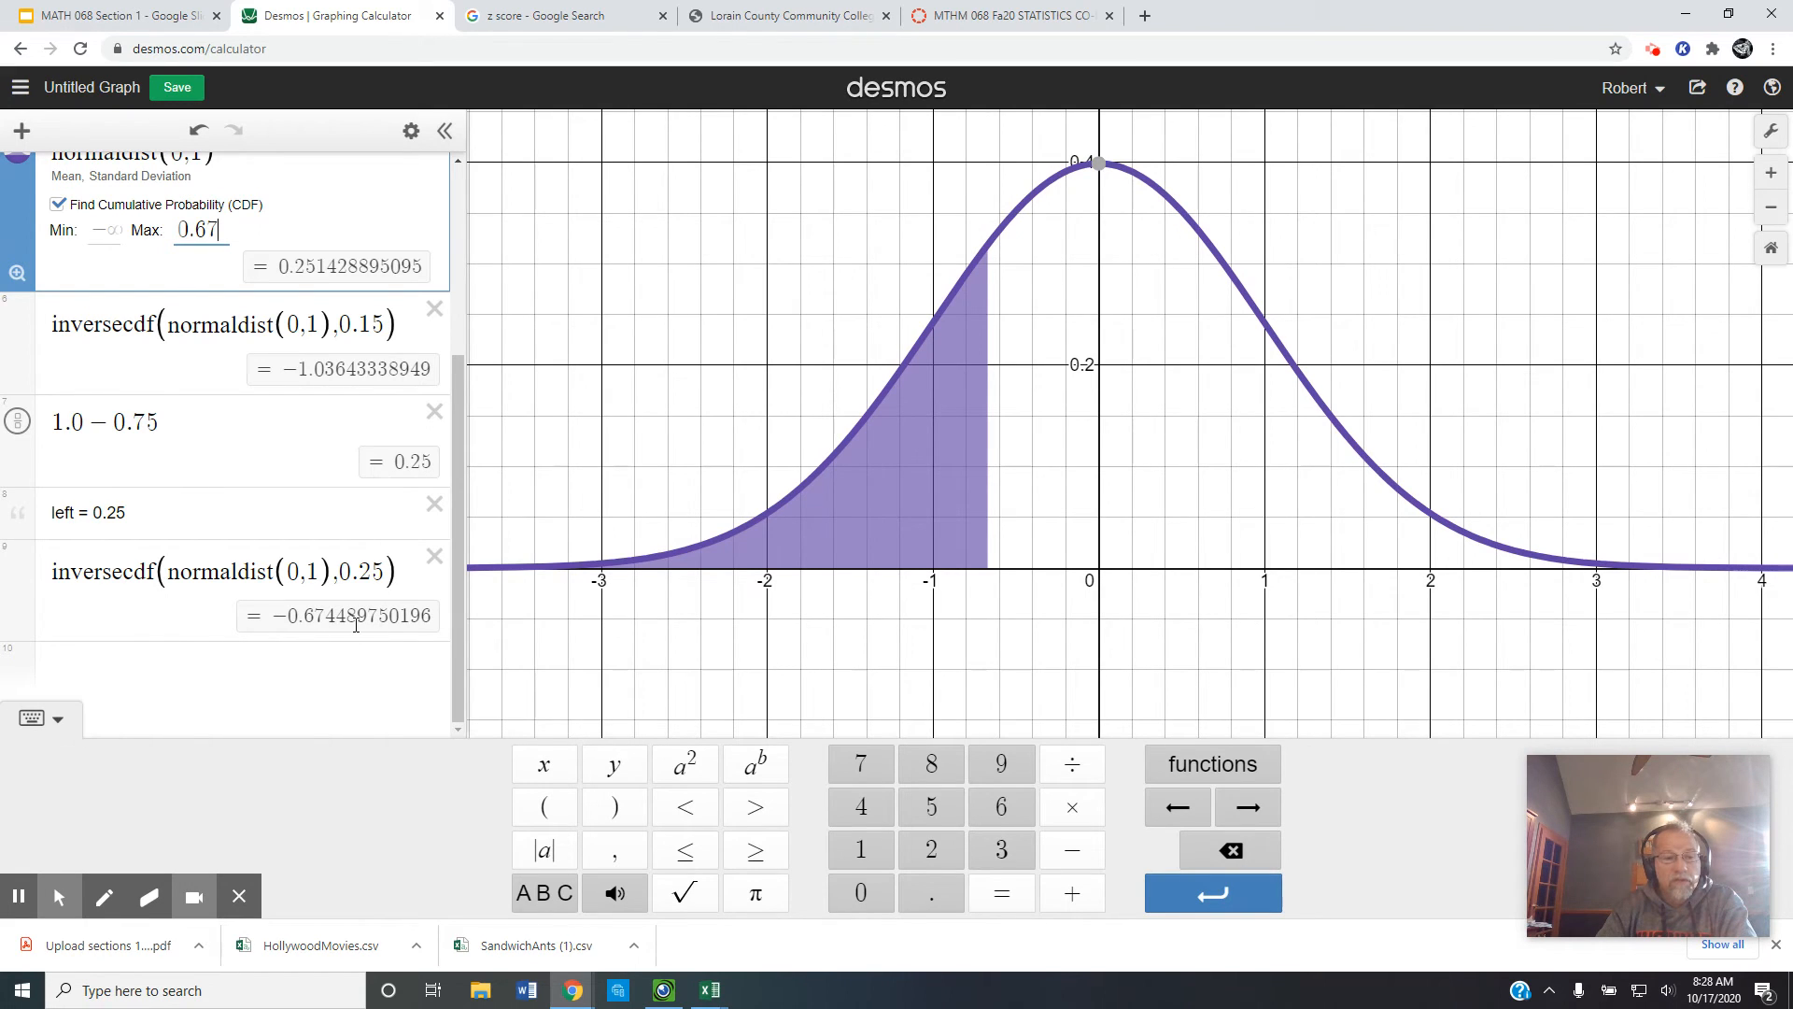
pyautogui.scroll(3, 212, 551)
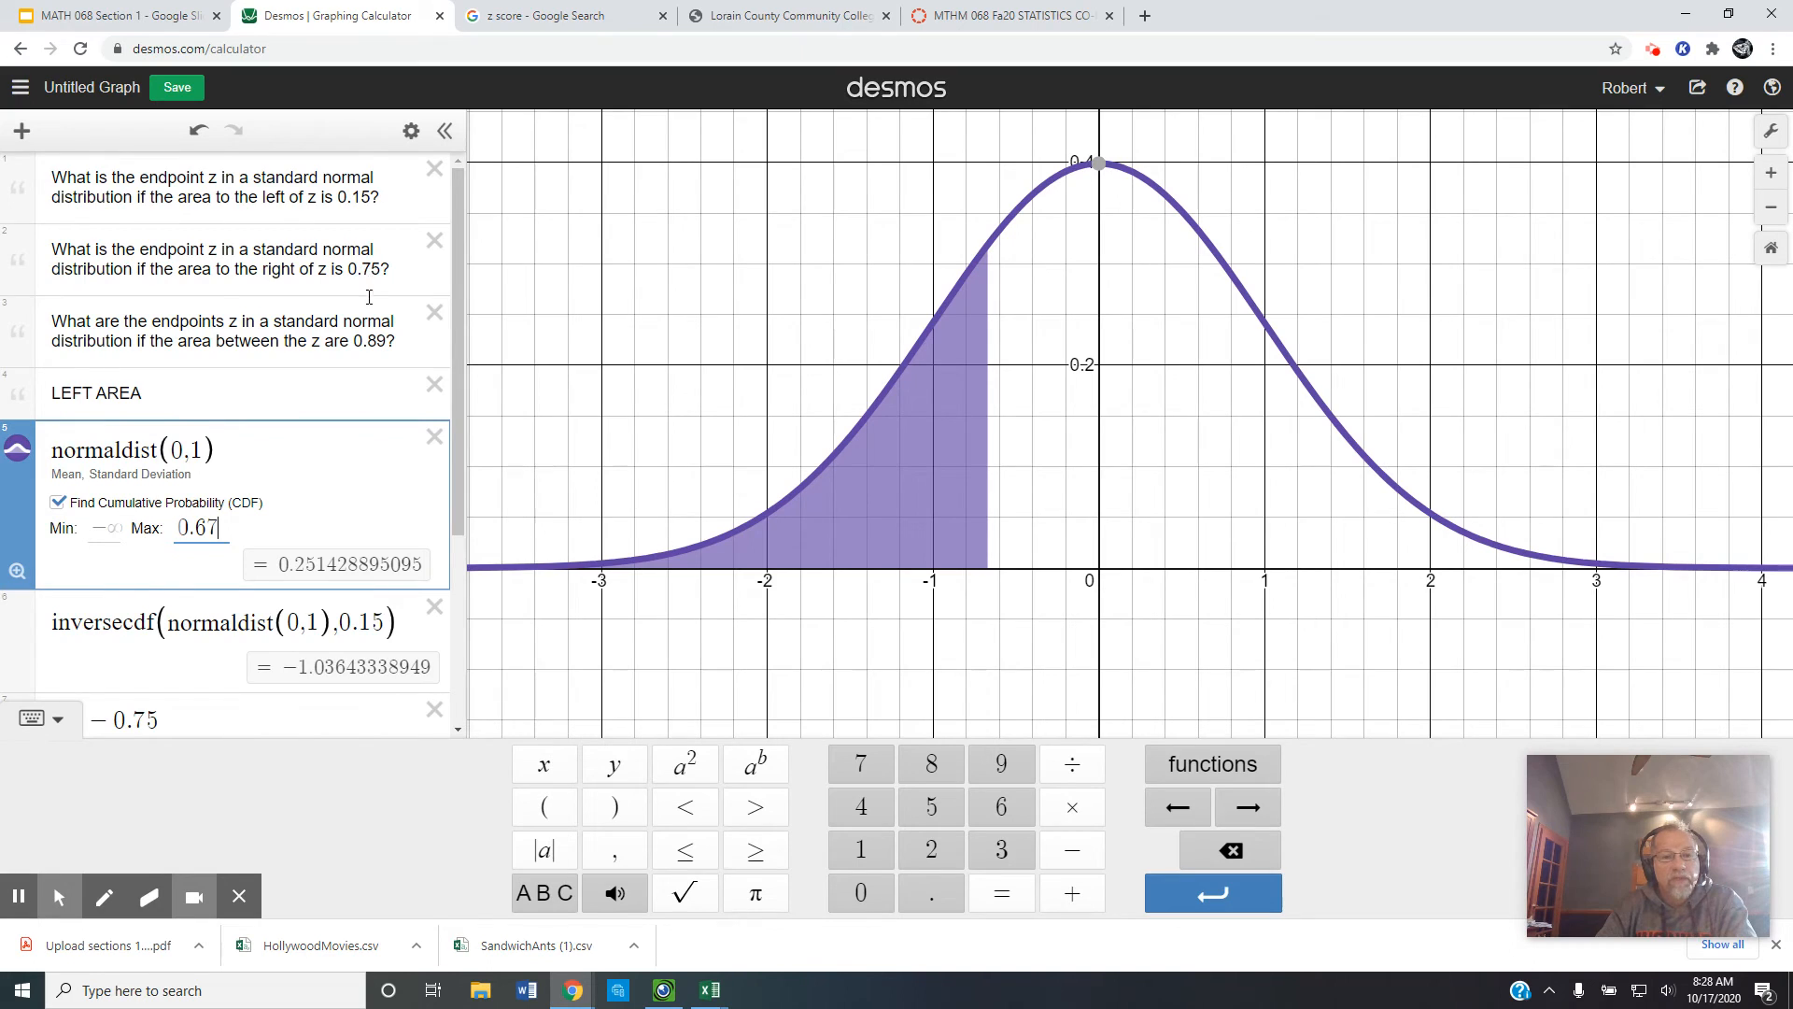
# Add a note reading "endpoint z = -0.67" below the last inversecdf expression.
pyautogui.scroll(-3, 363, 276)
pyautogui.click(264, 671)
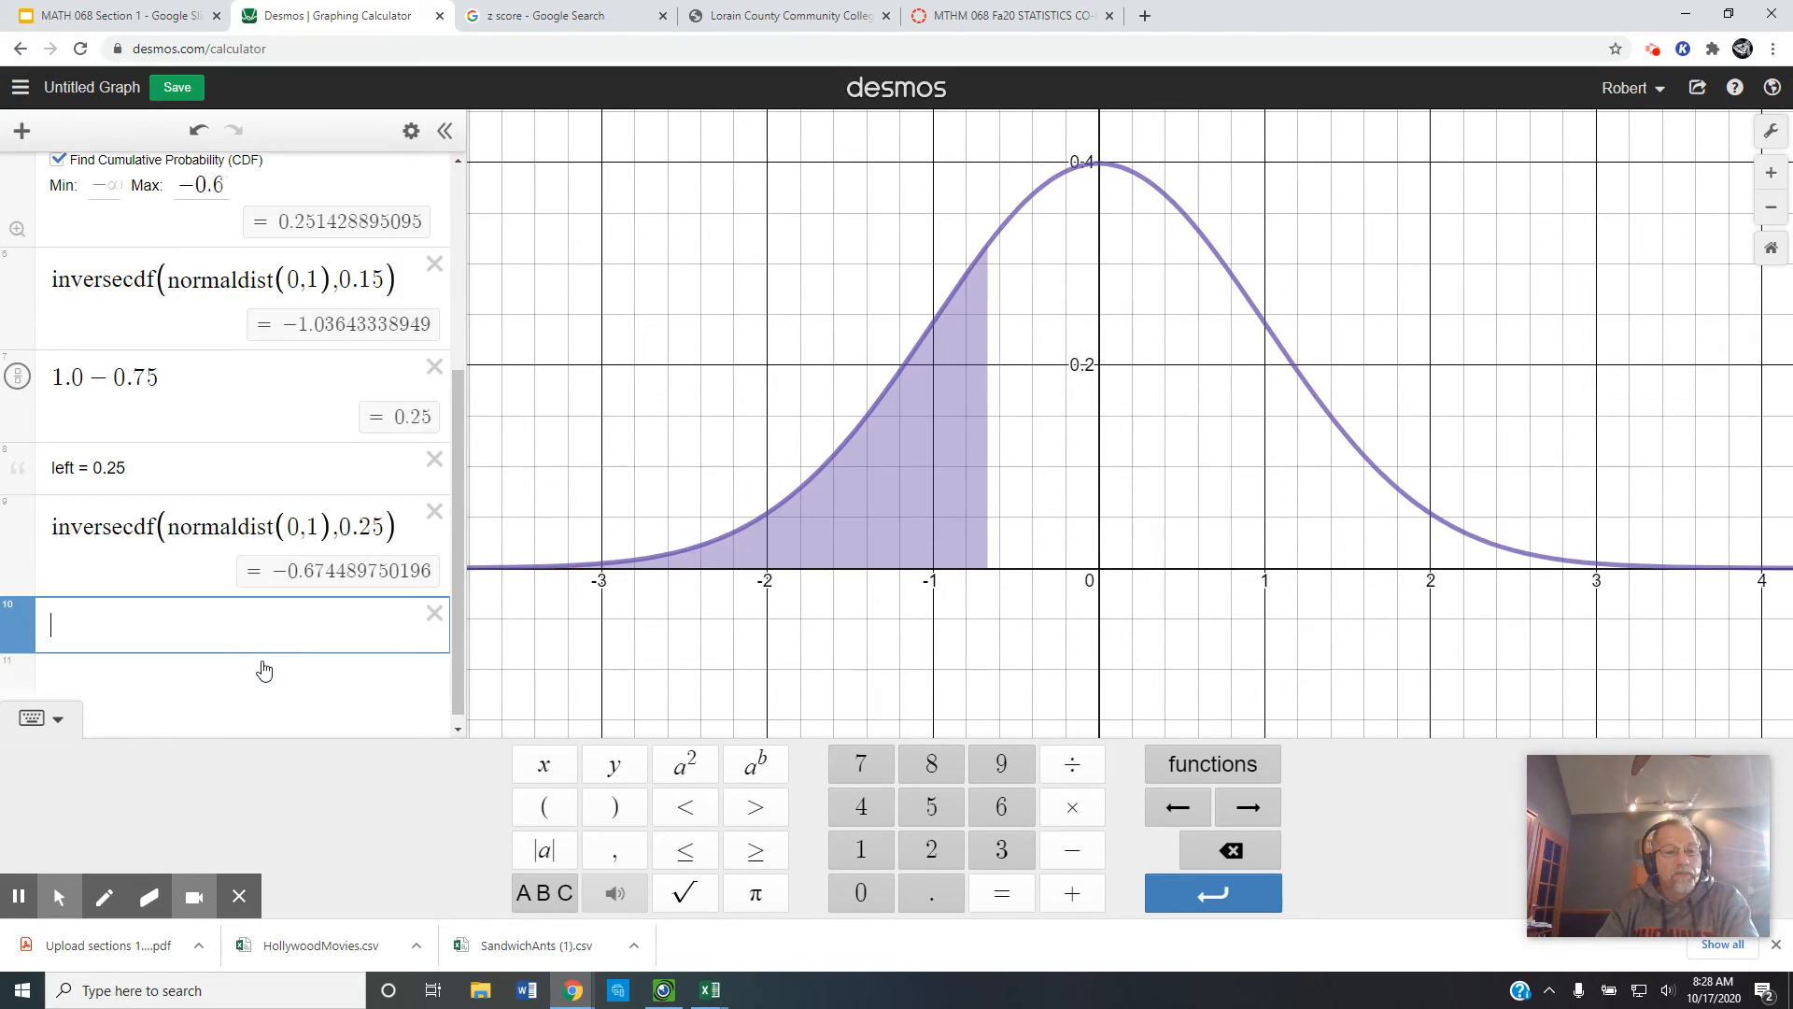
pyautogui.write('z')
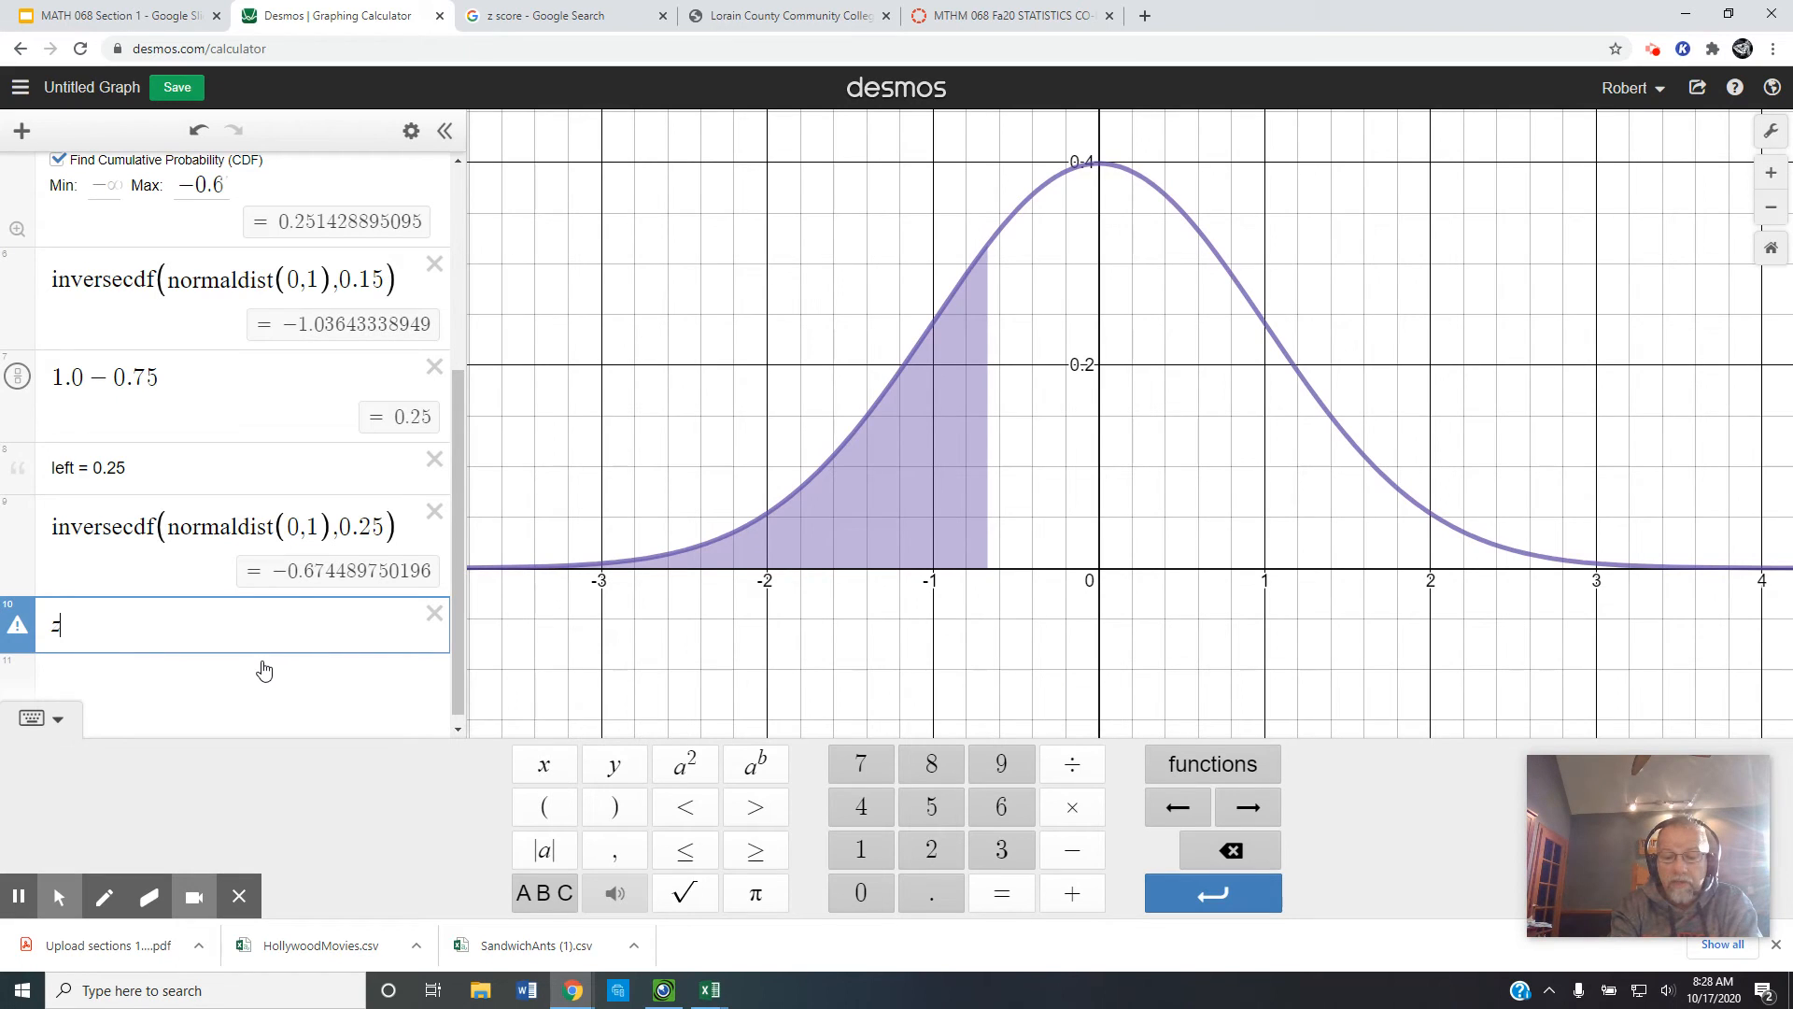
pyautogui.write('"')
pyautogui.press('BackSpace')
pyautogui.press('BackSpace')
pyautogui.write('"')
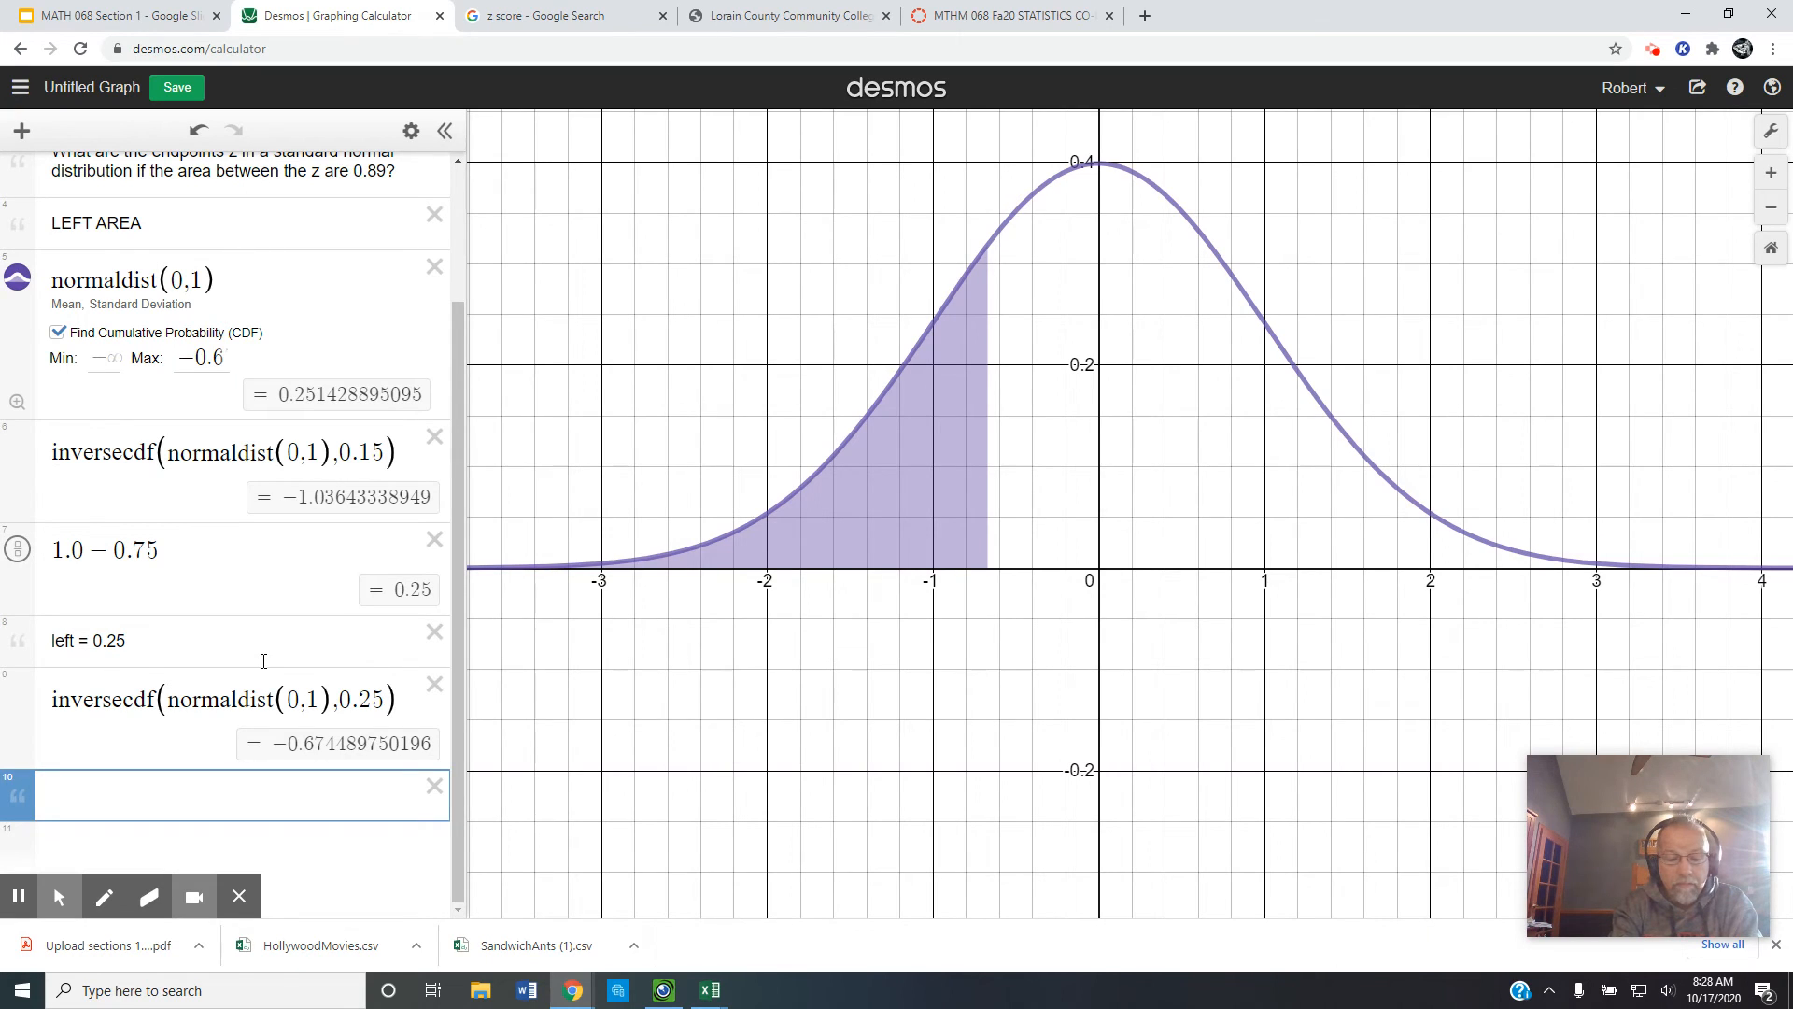
pyautogui.write('endpoint ')
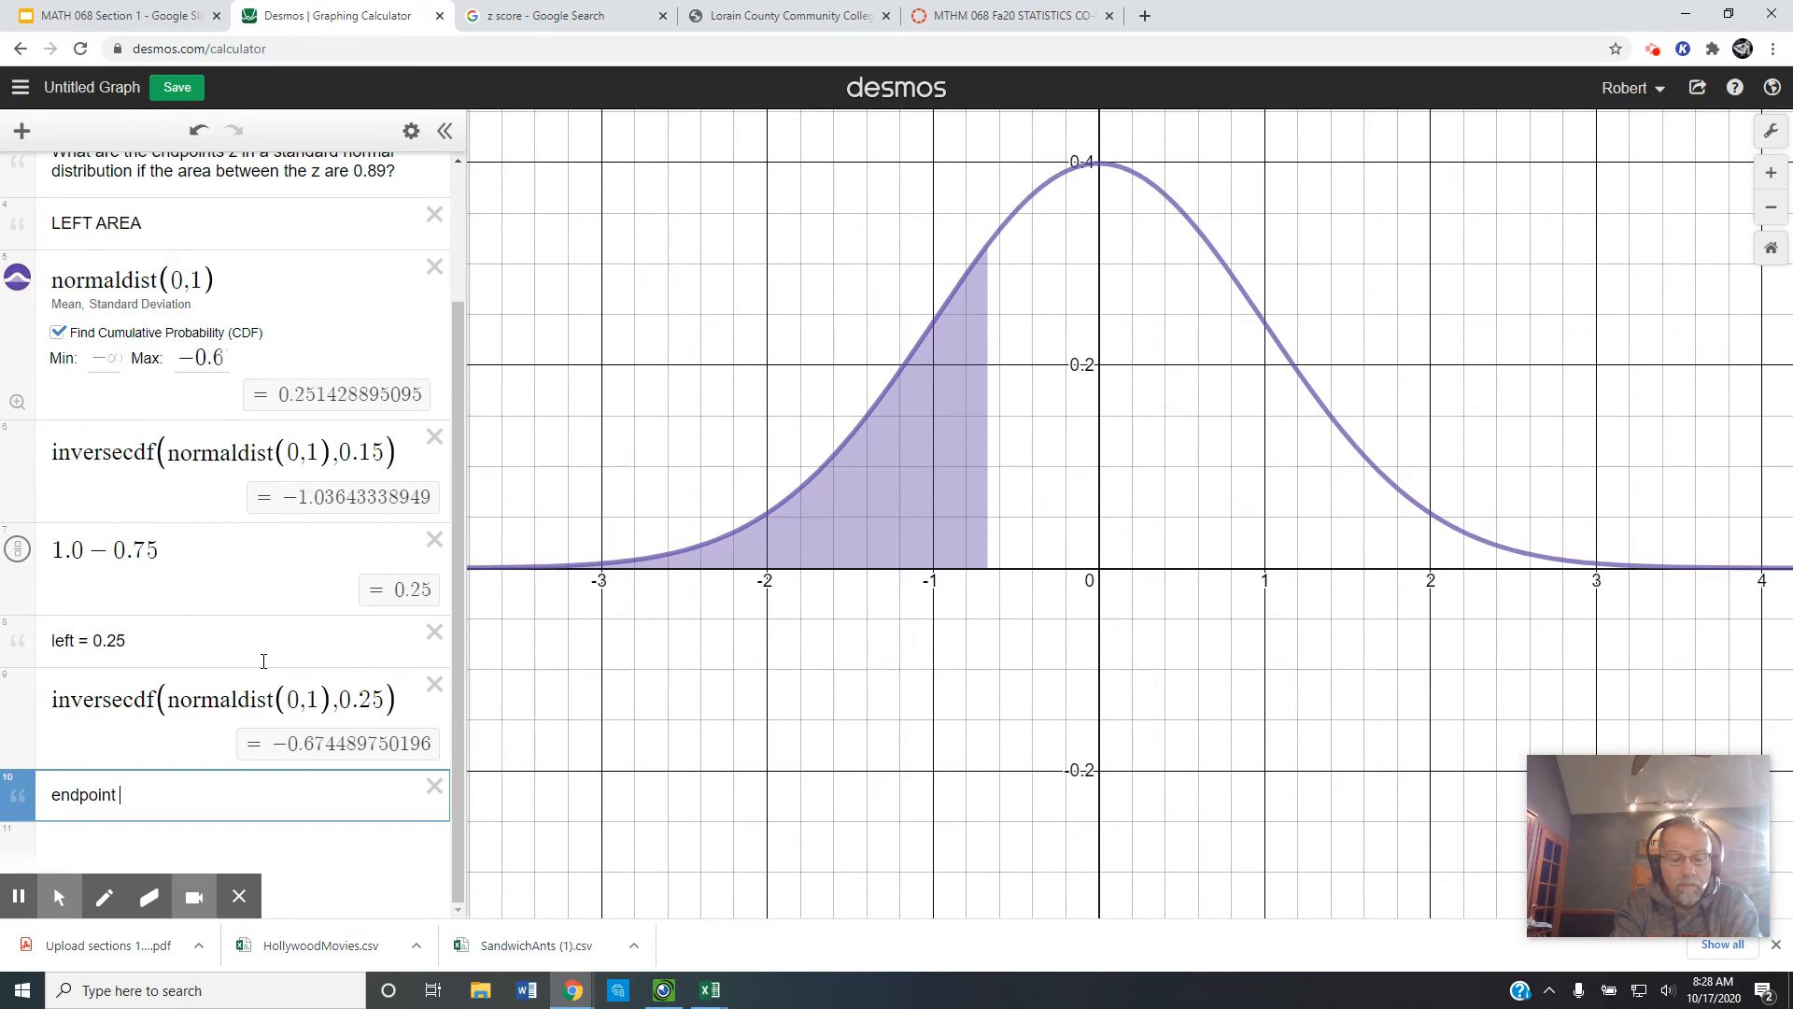
pyautogui.write('z =')
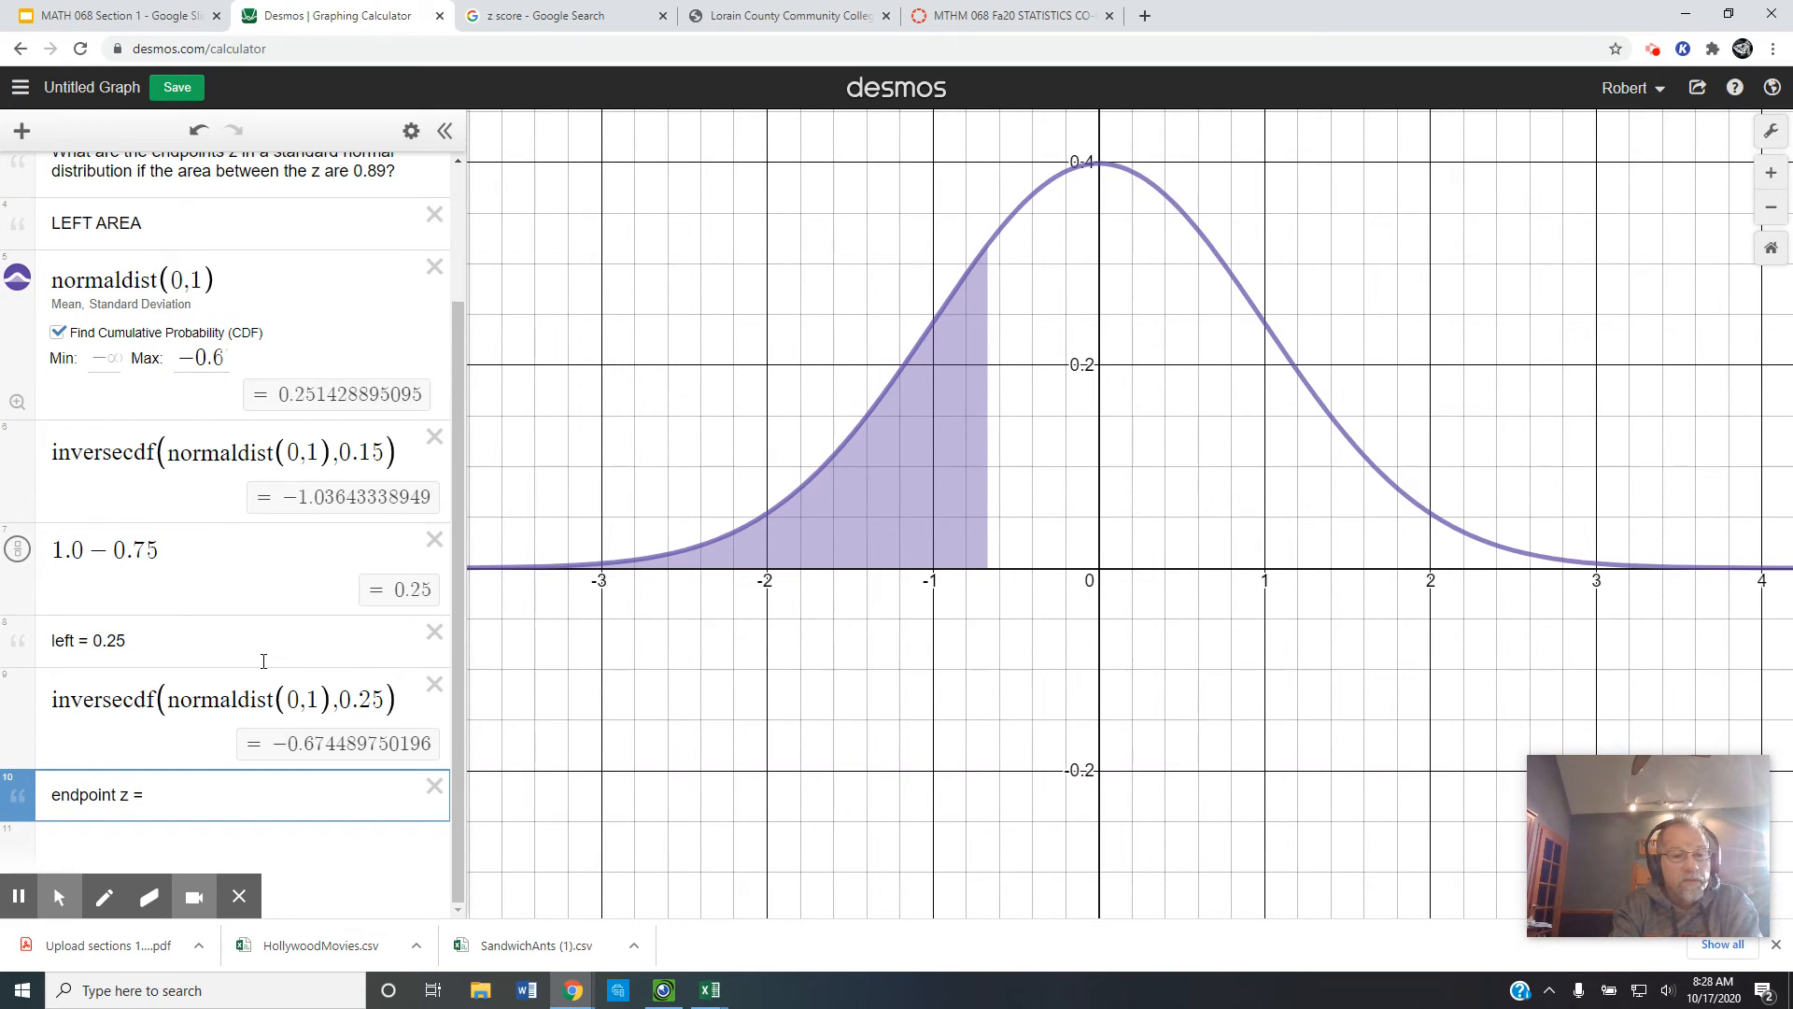
pyautogui.write(' -0.')
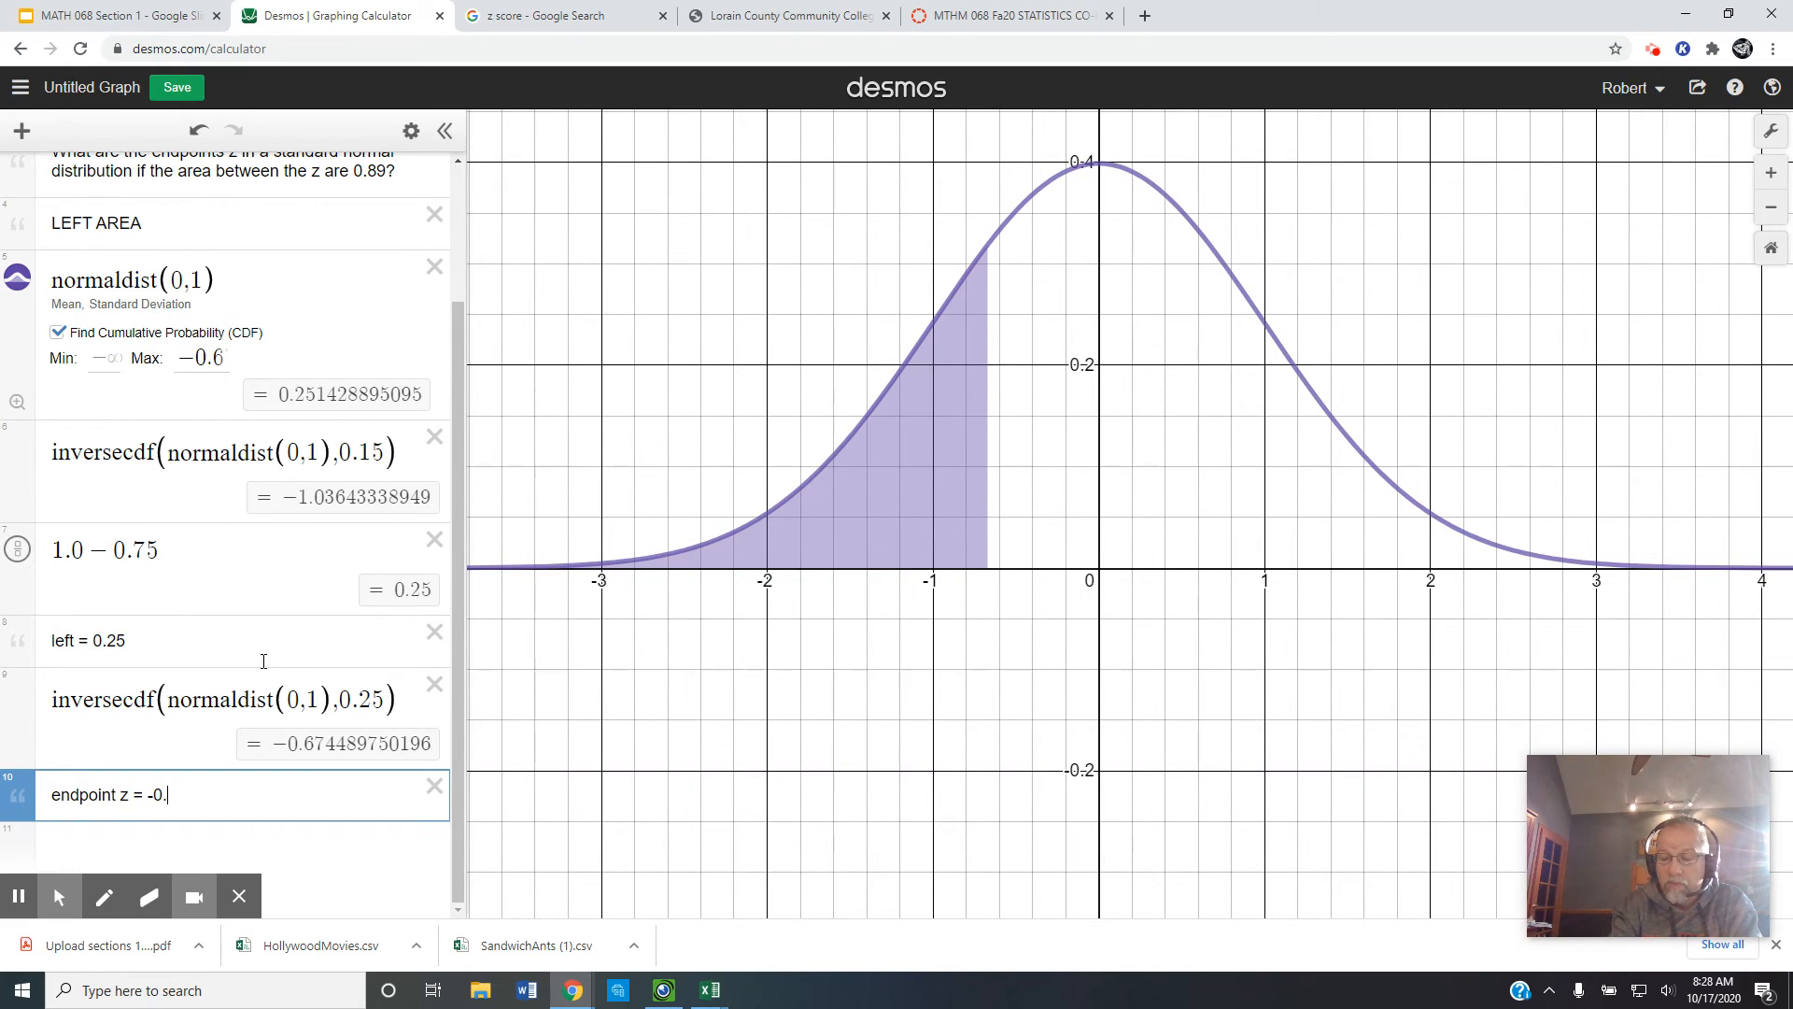
pyautogui.write('67')
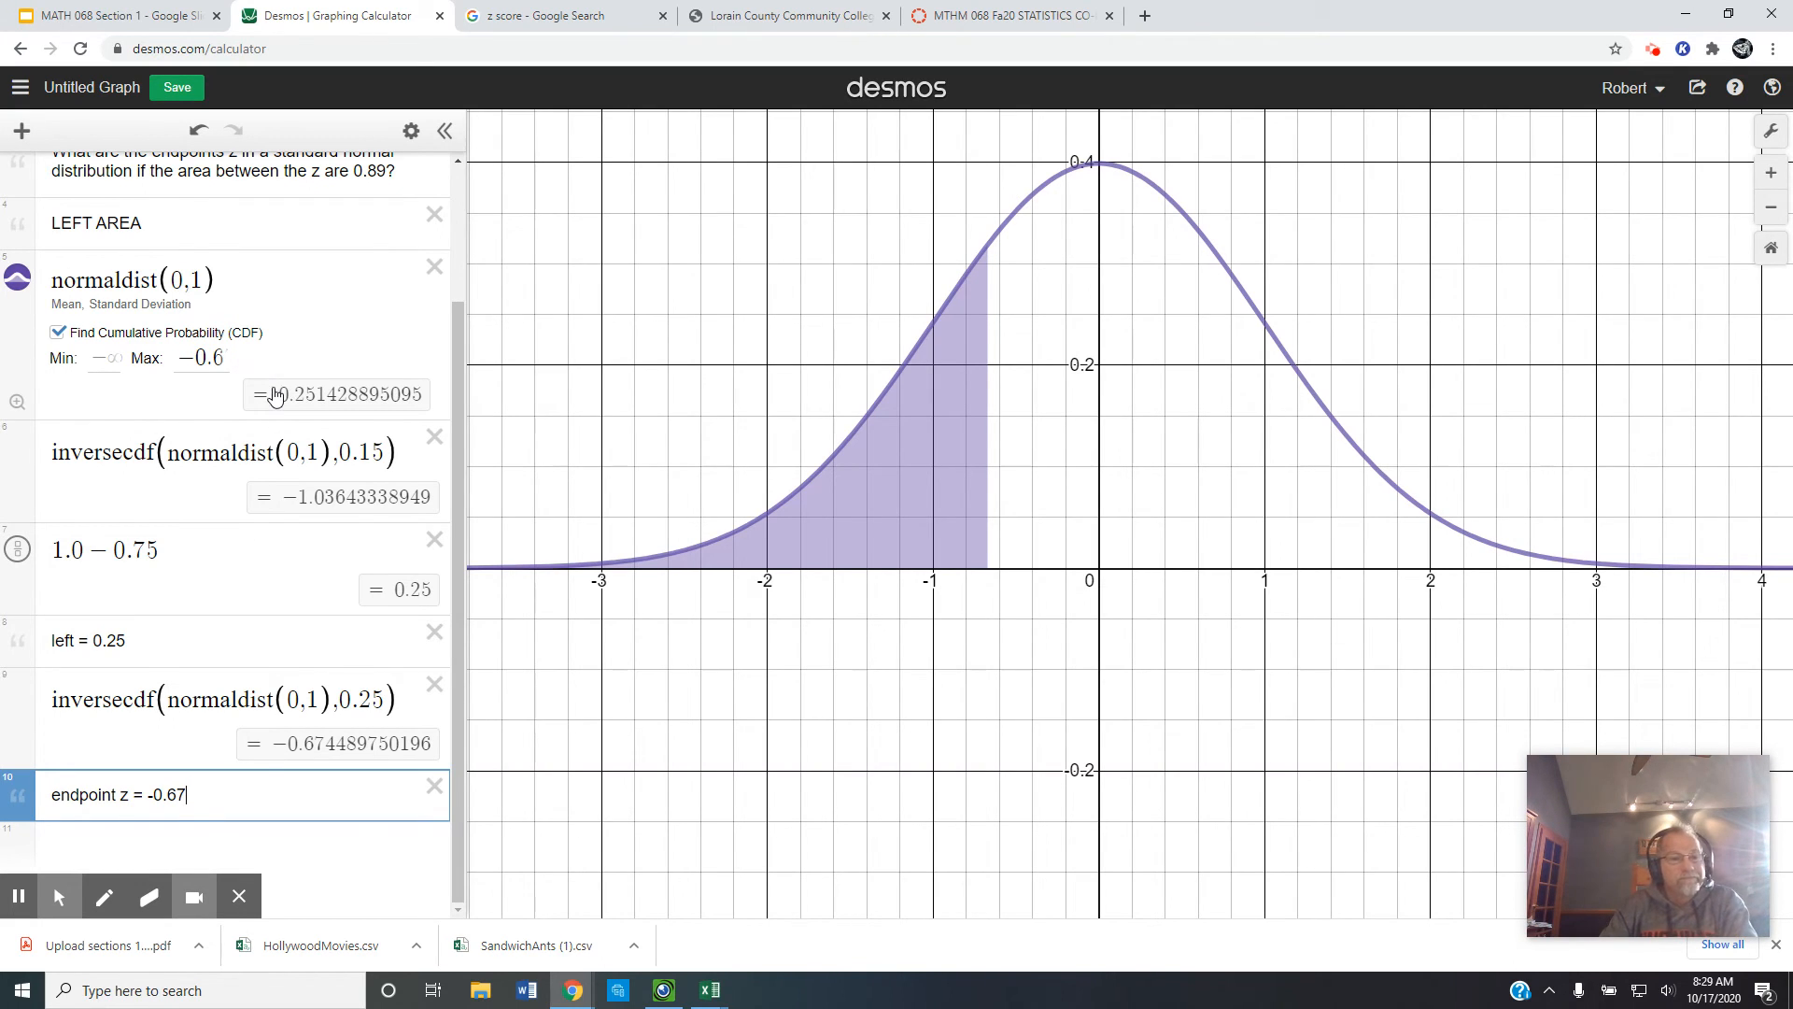
# Delete the inversecdf expression with area 0.15, the 1.0-0.75 subtraction, and the "left = 0.25" and "endpoint z = -0.67" notes.
pyautogui.scroll(1, 275, 397)
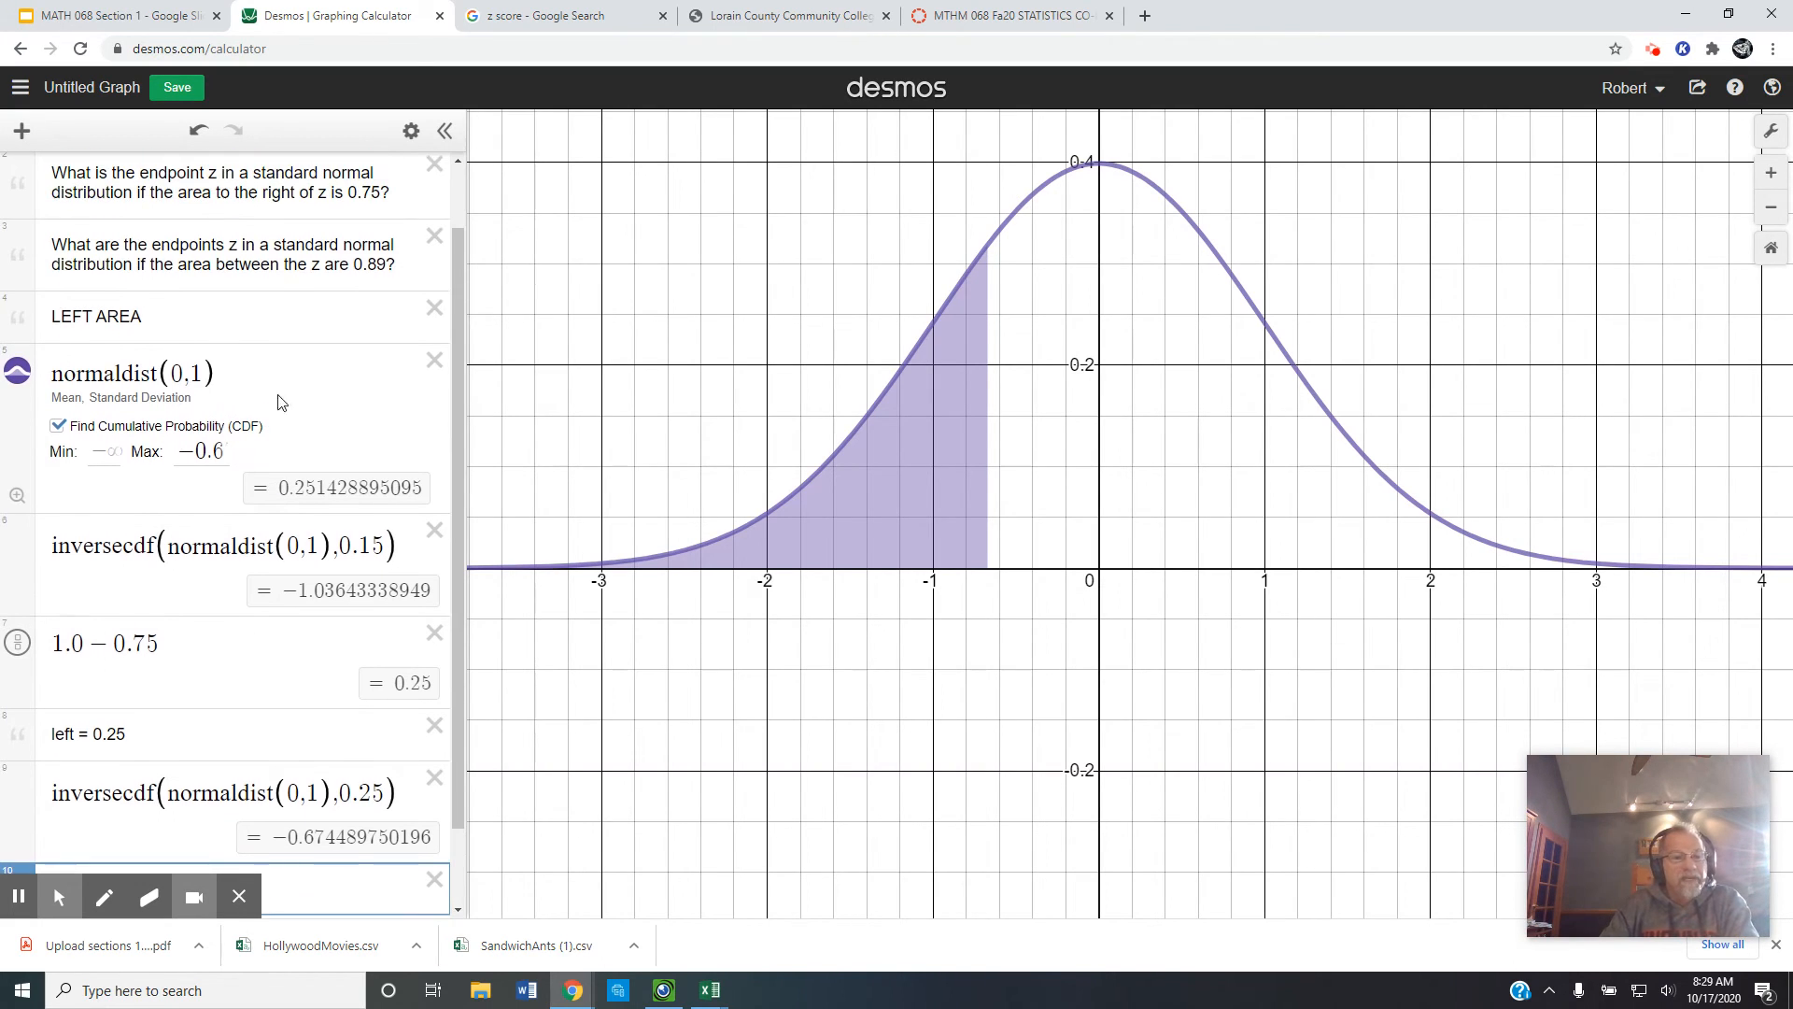
pyautogui.click(435, 532)
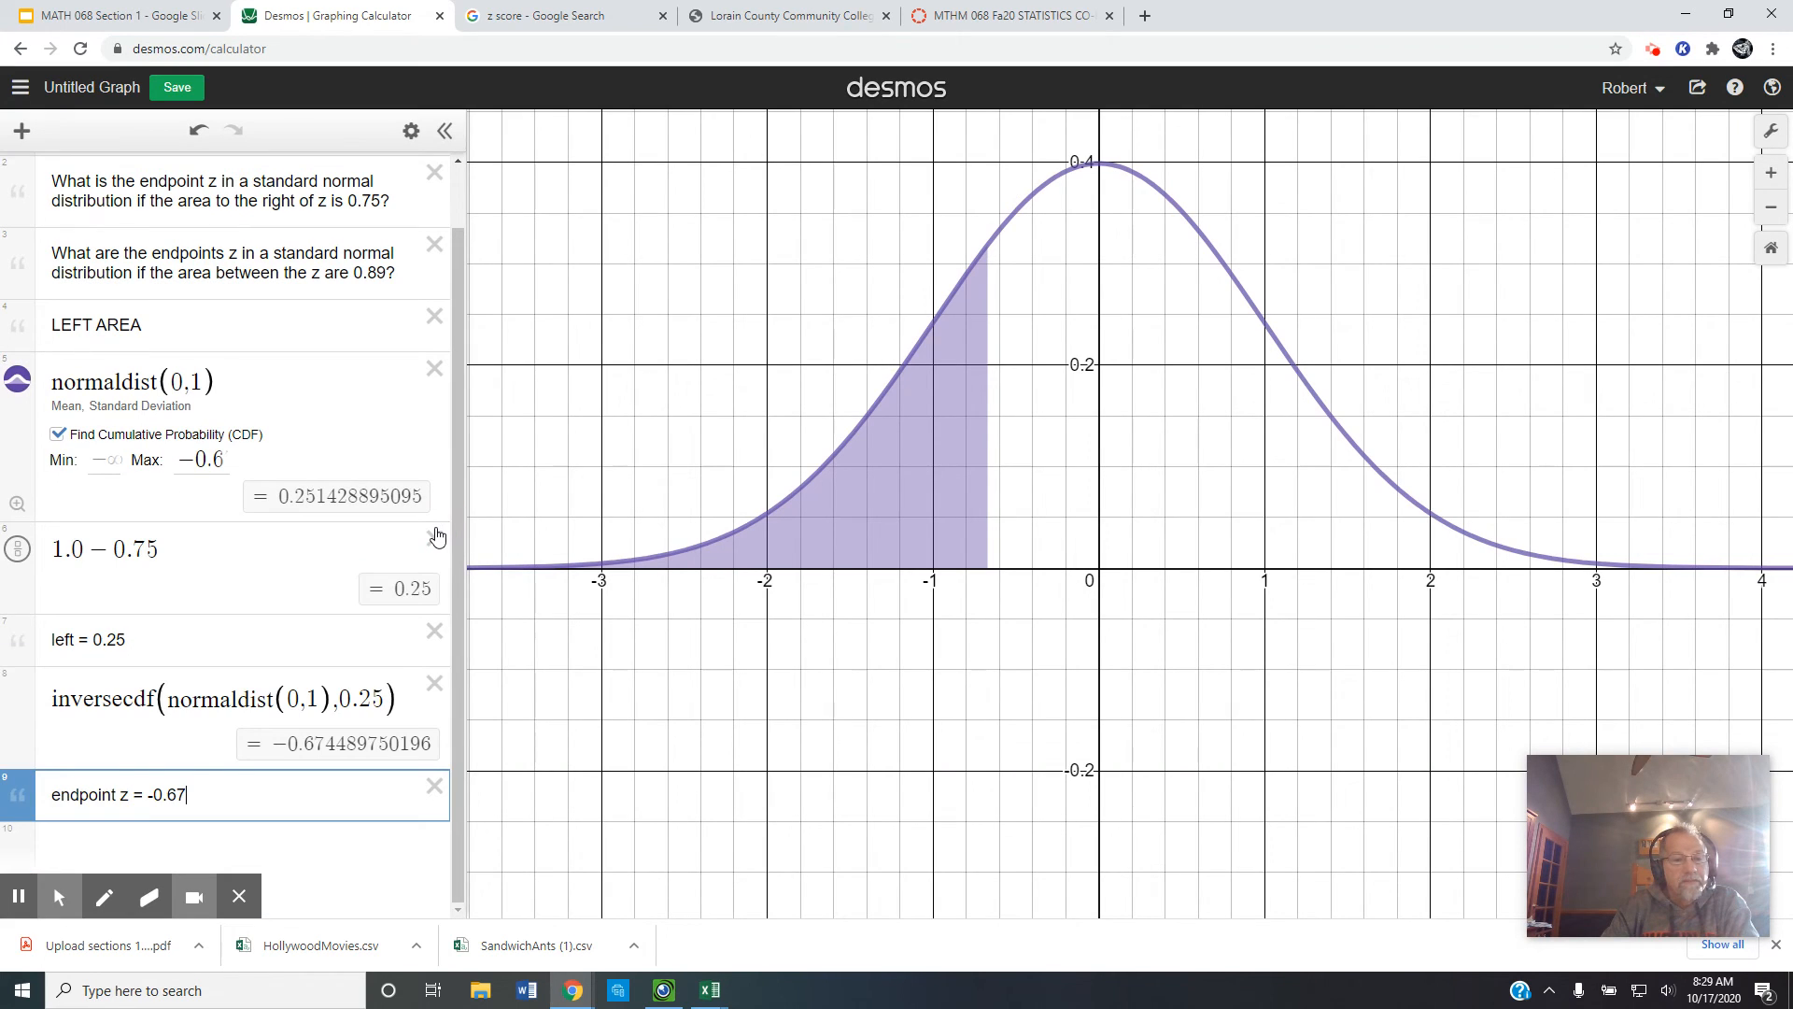
pyautogui.click(434, 533)
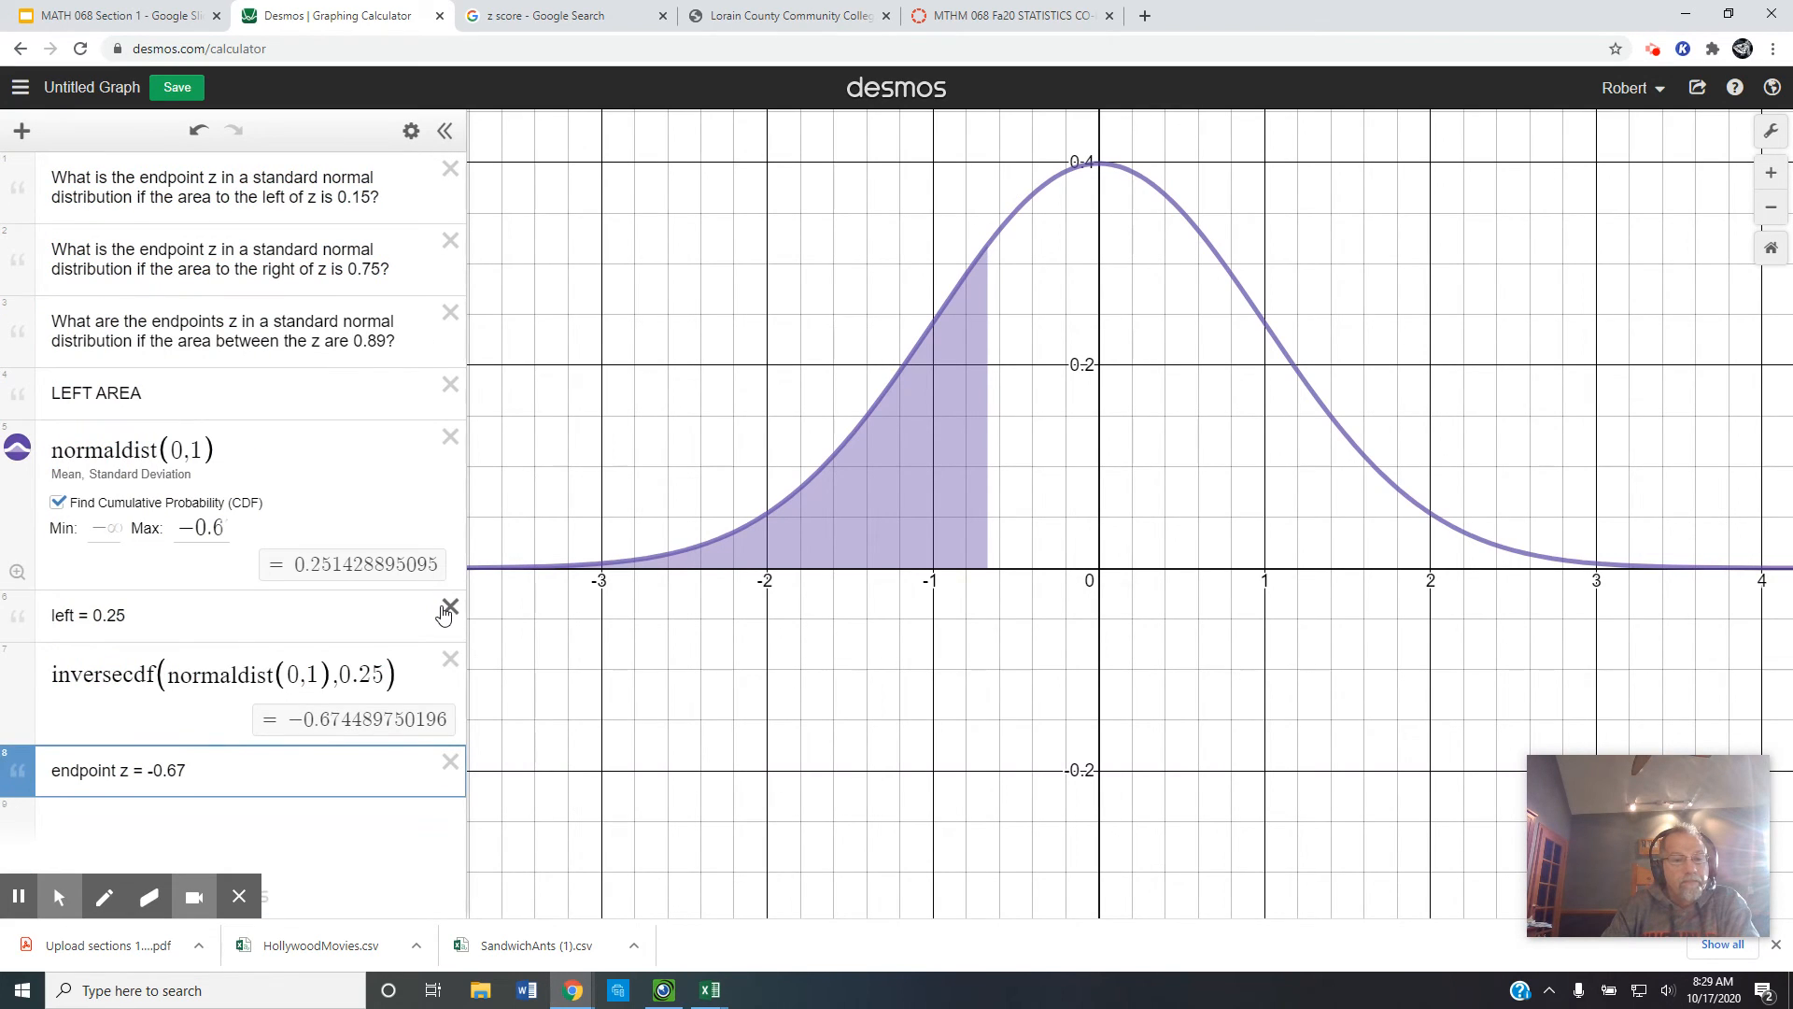
pyautogui.click(447, 611)
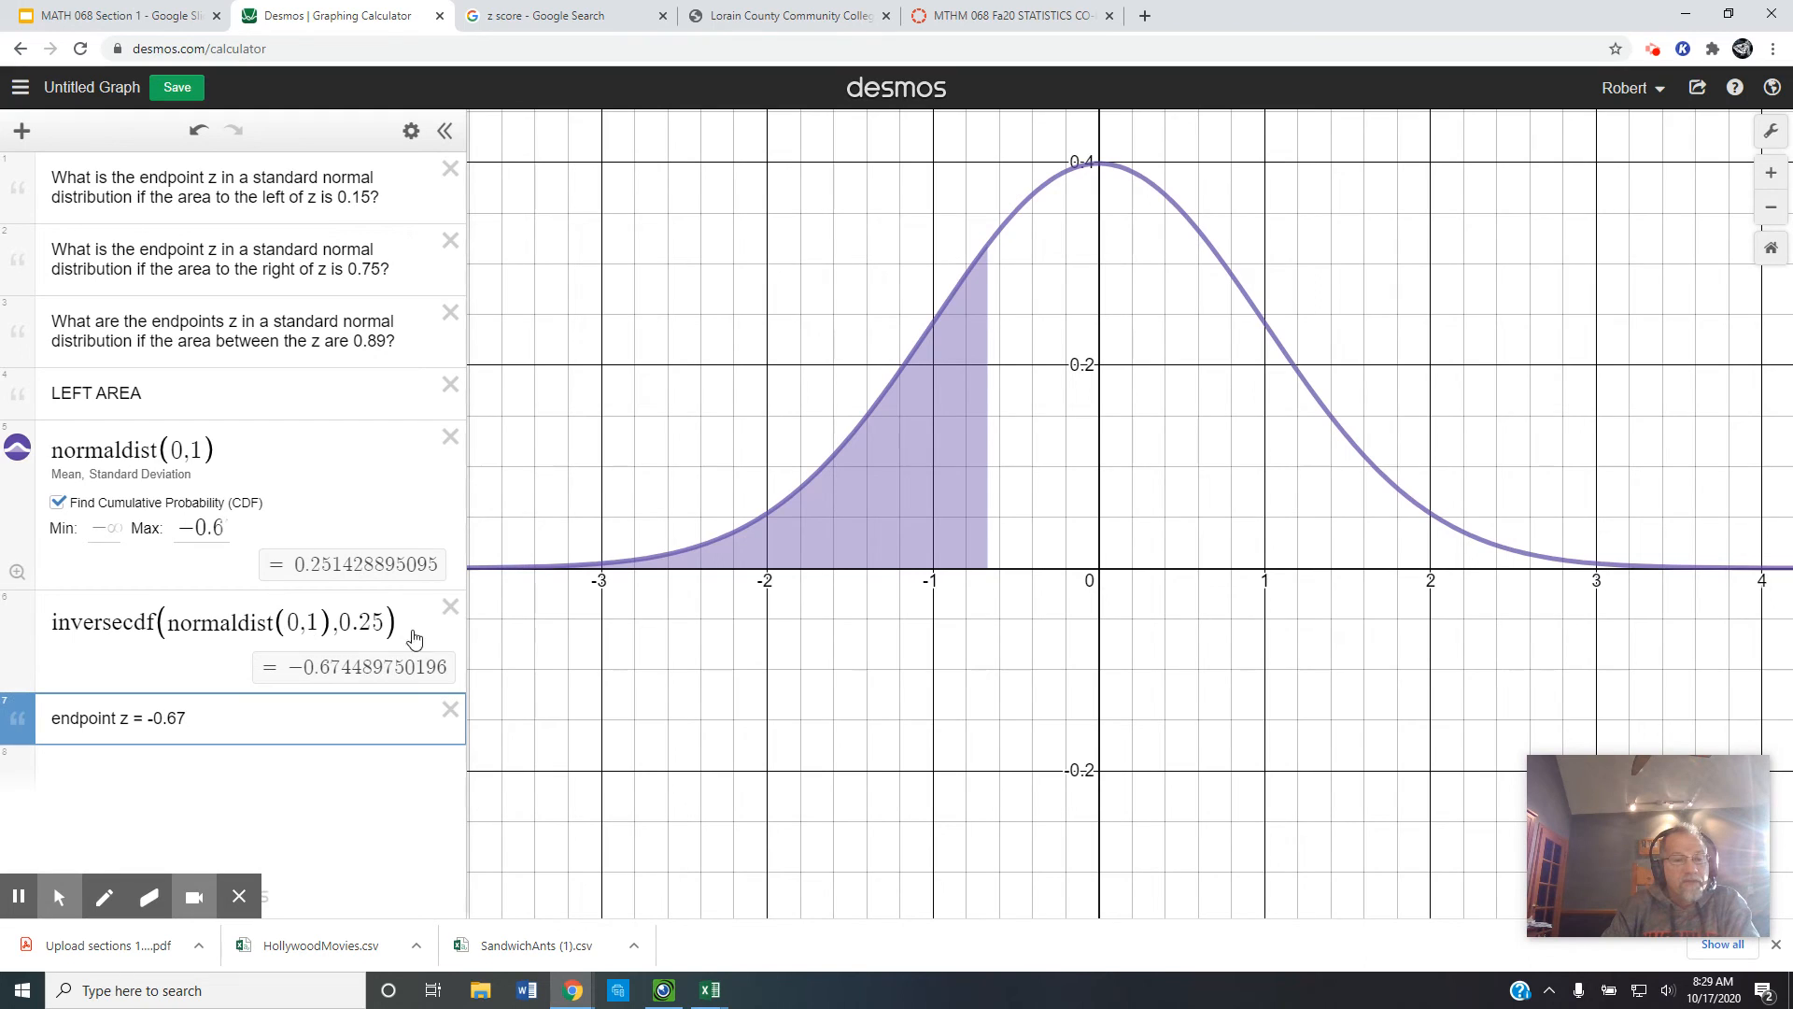
pyautogui.click(451, 711)
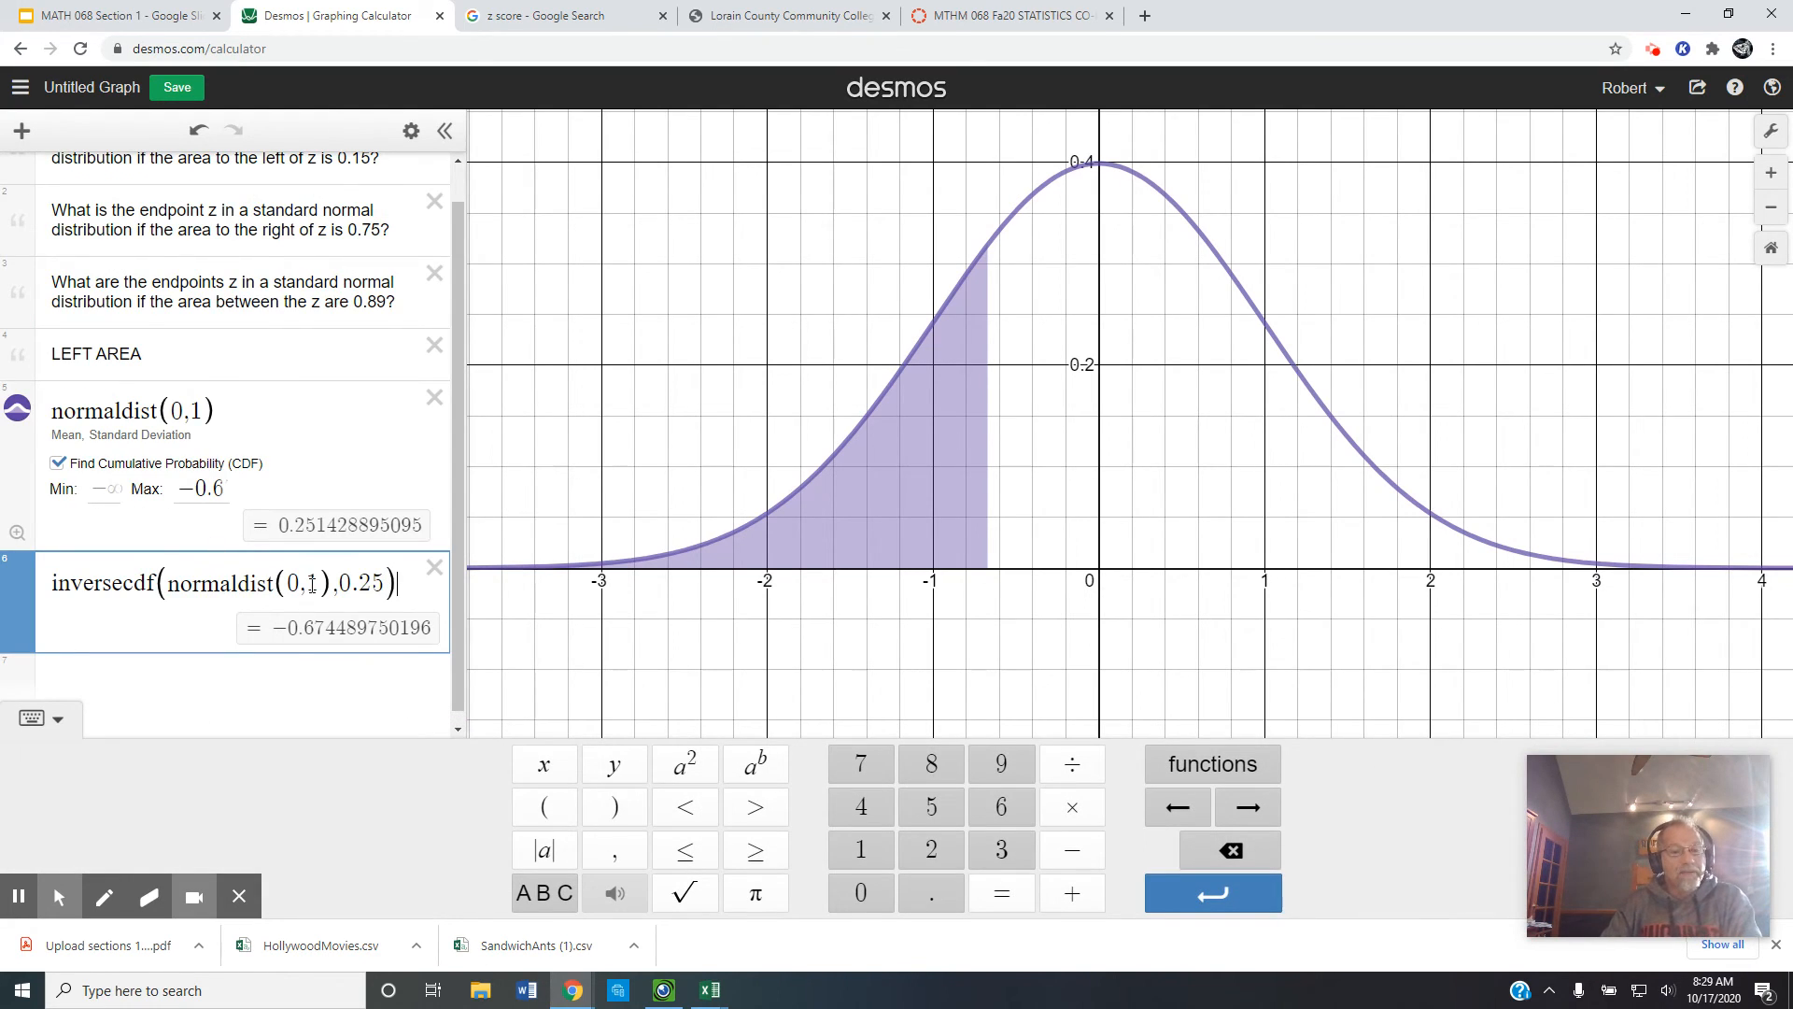
# Examine the bell curve slide in the Google Slides presentation and return to the Desmos calculator.
pyautogui.scroll(1, 327, 355)
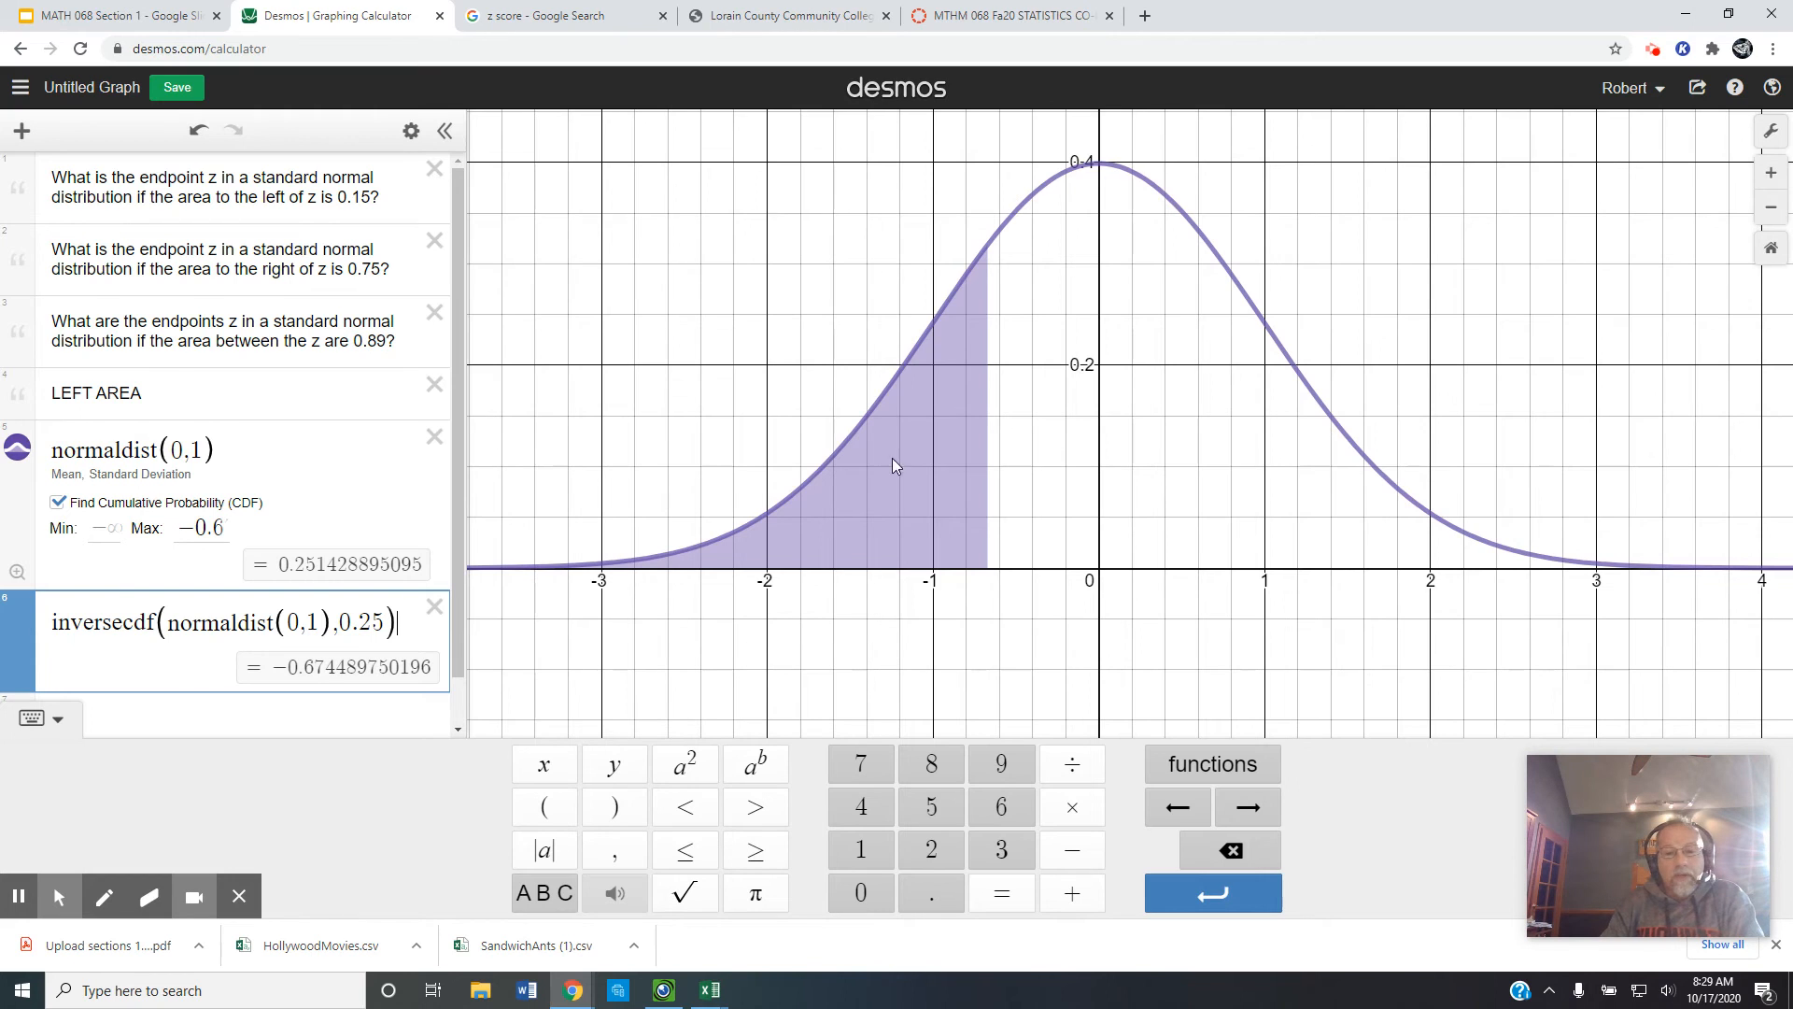
pyautogui.click(121, 16)
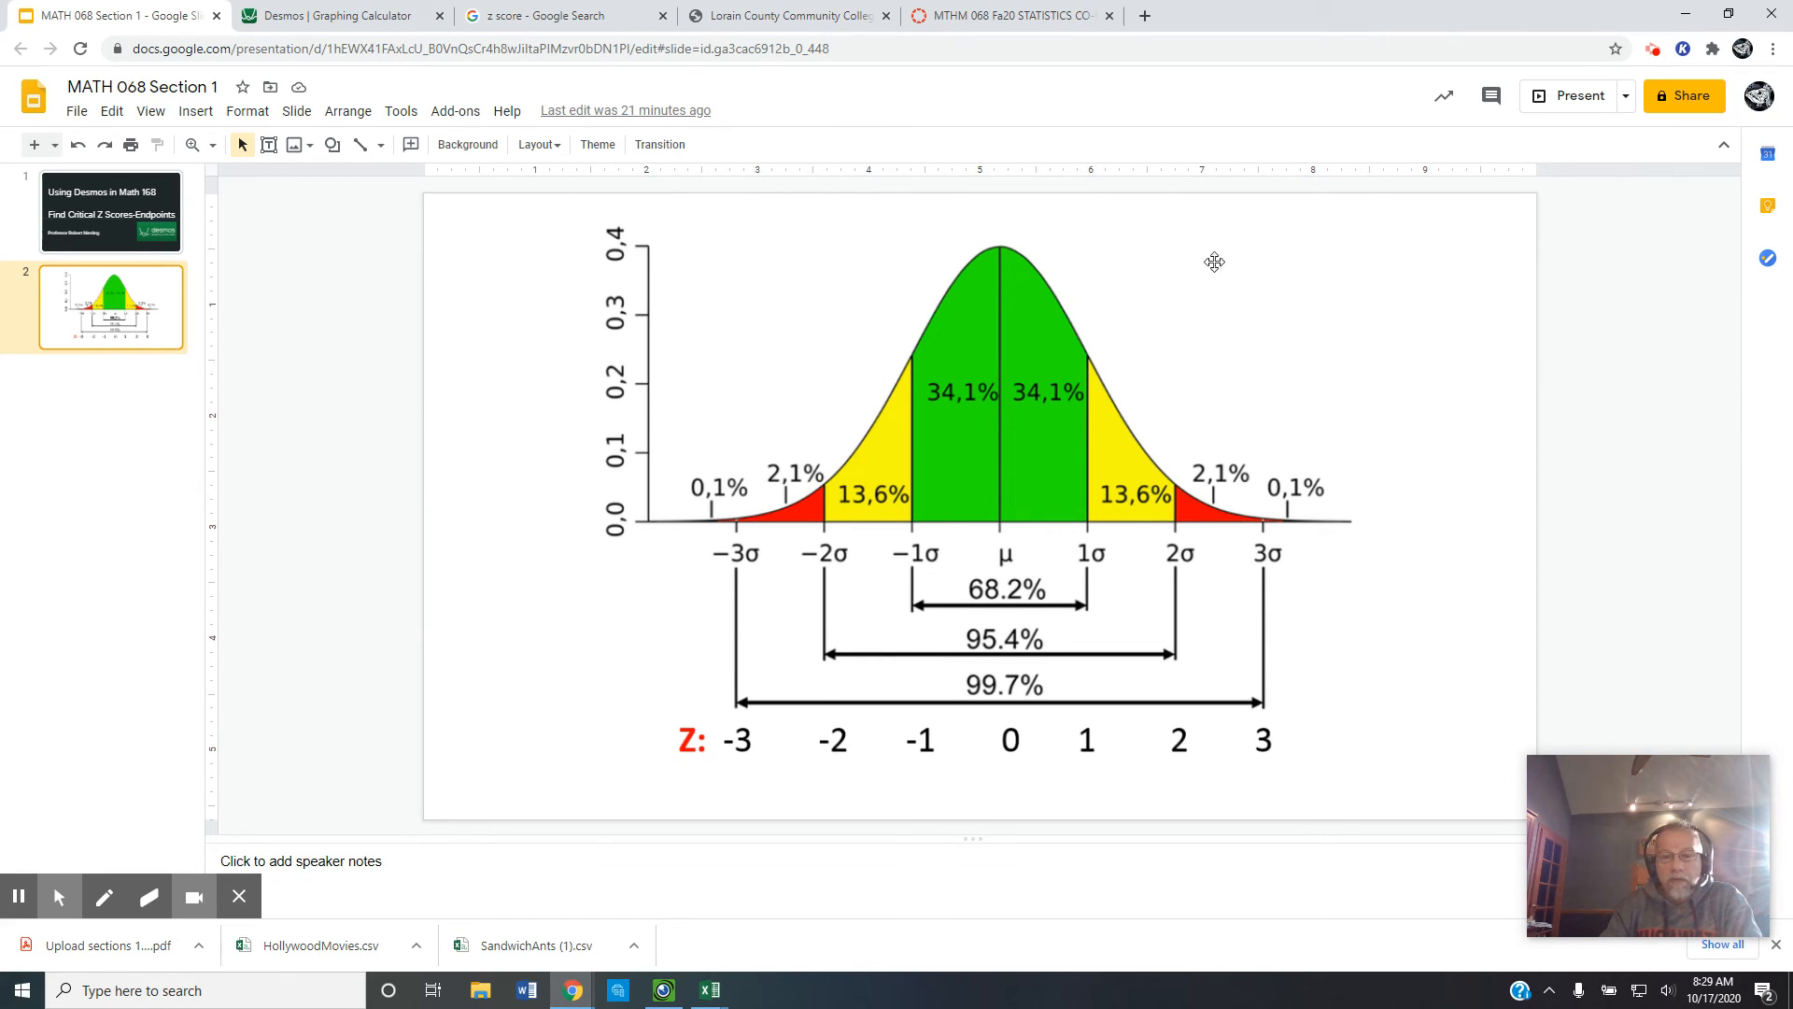
pyautogui.click(292, 16)
# Calculate 1-0.89 and 0.11/2 on two new lines below the inversecdf expression.
pyautogui.click(267, 710)
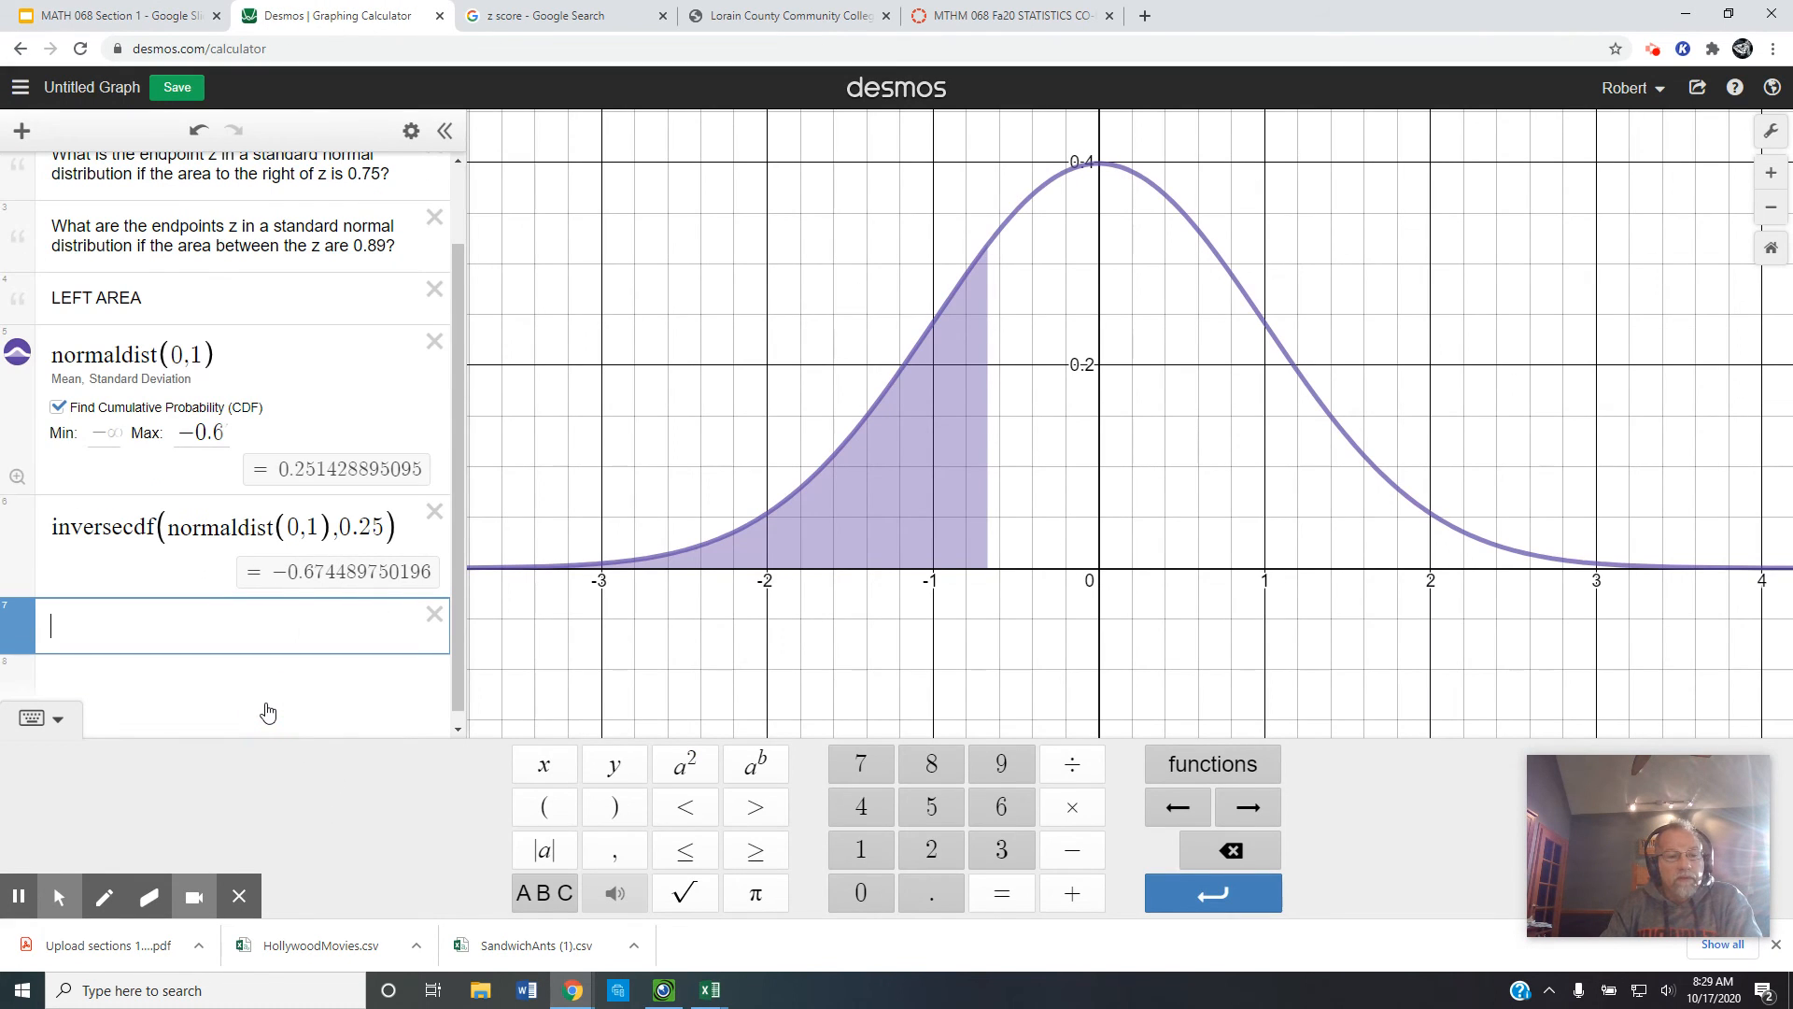
pyautogui.write('1')
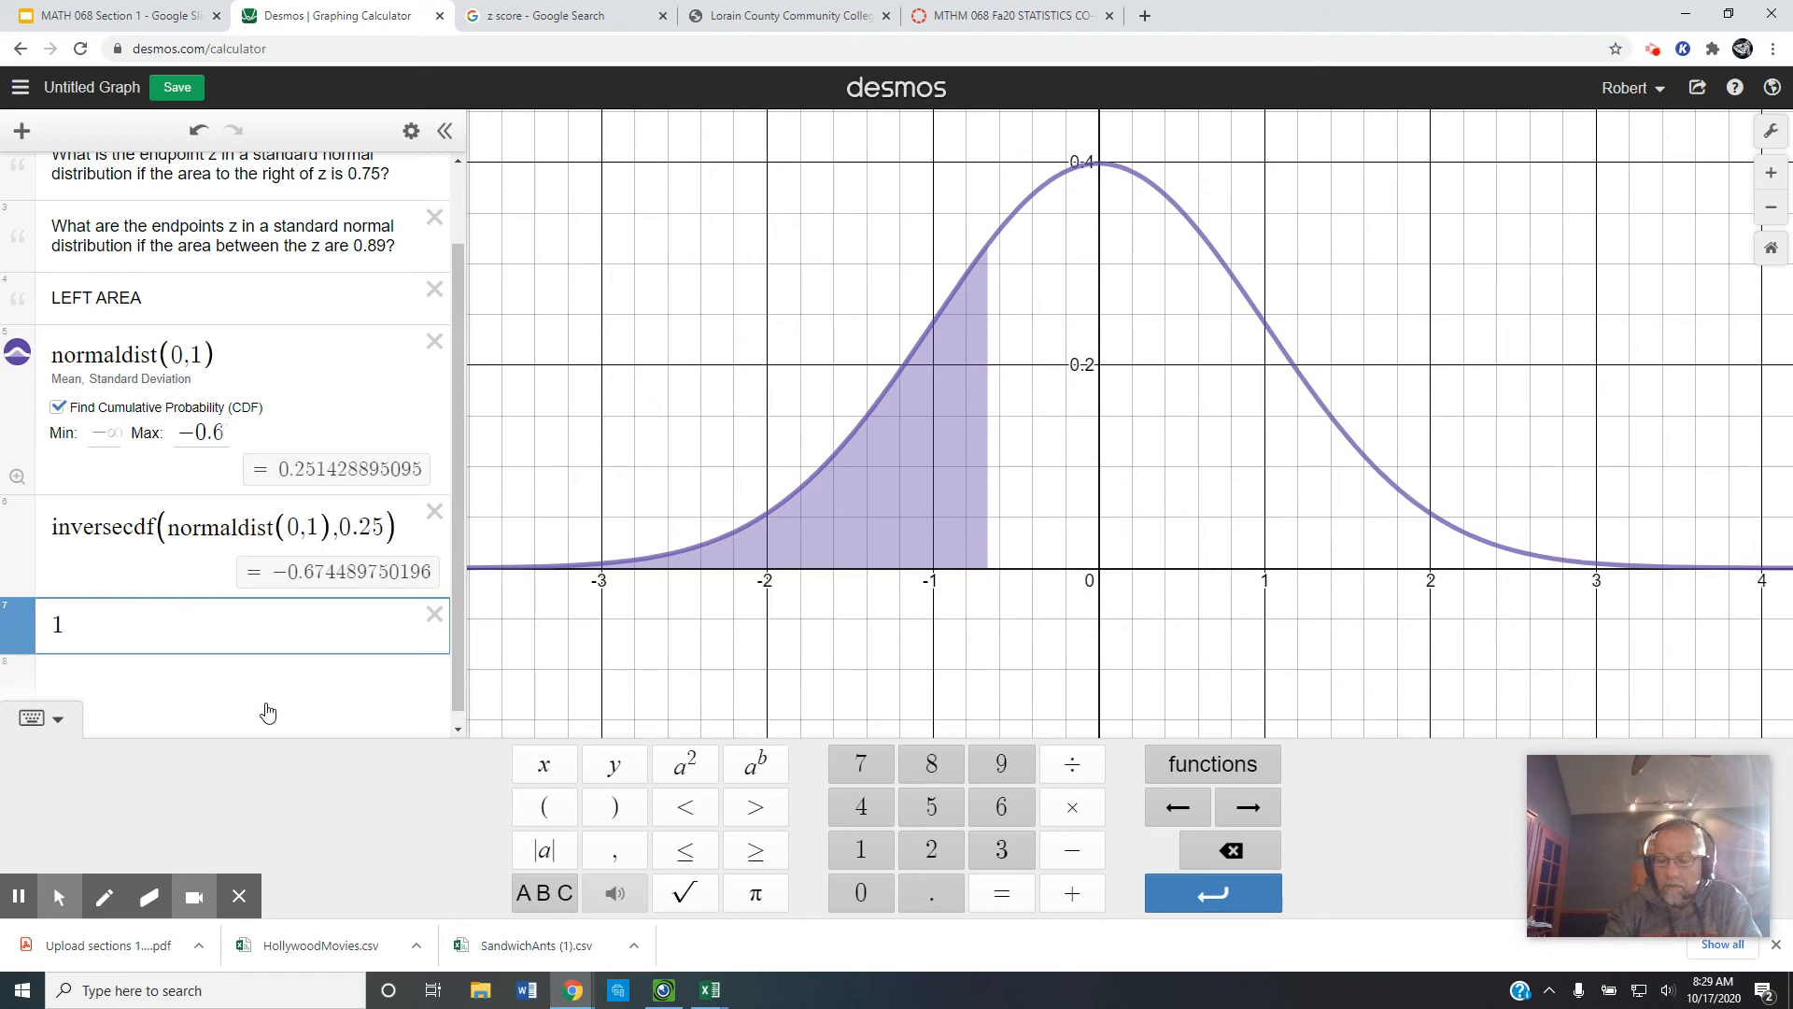
pyautogui.write('-0.89')
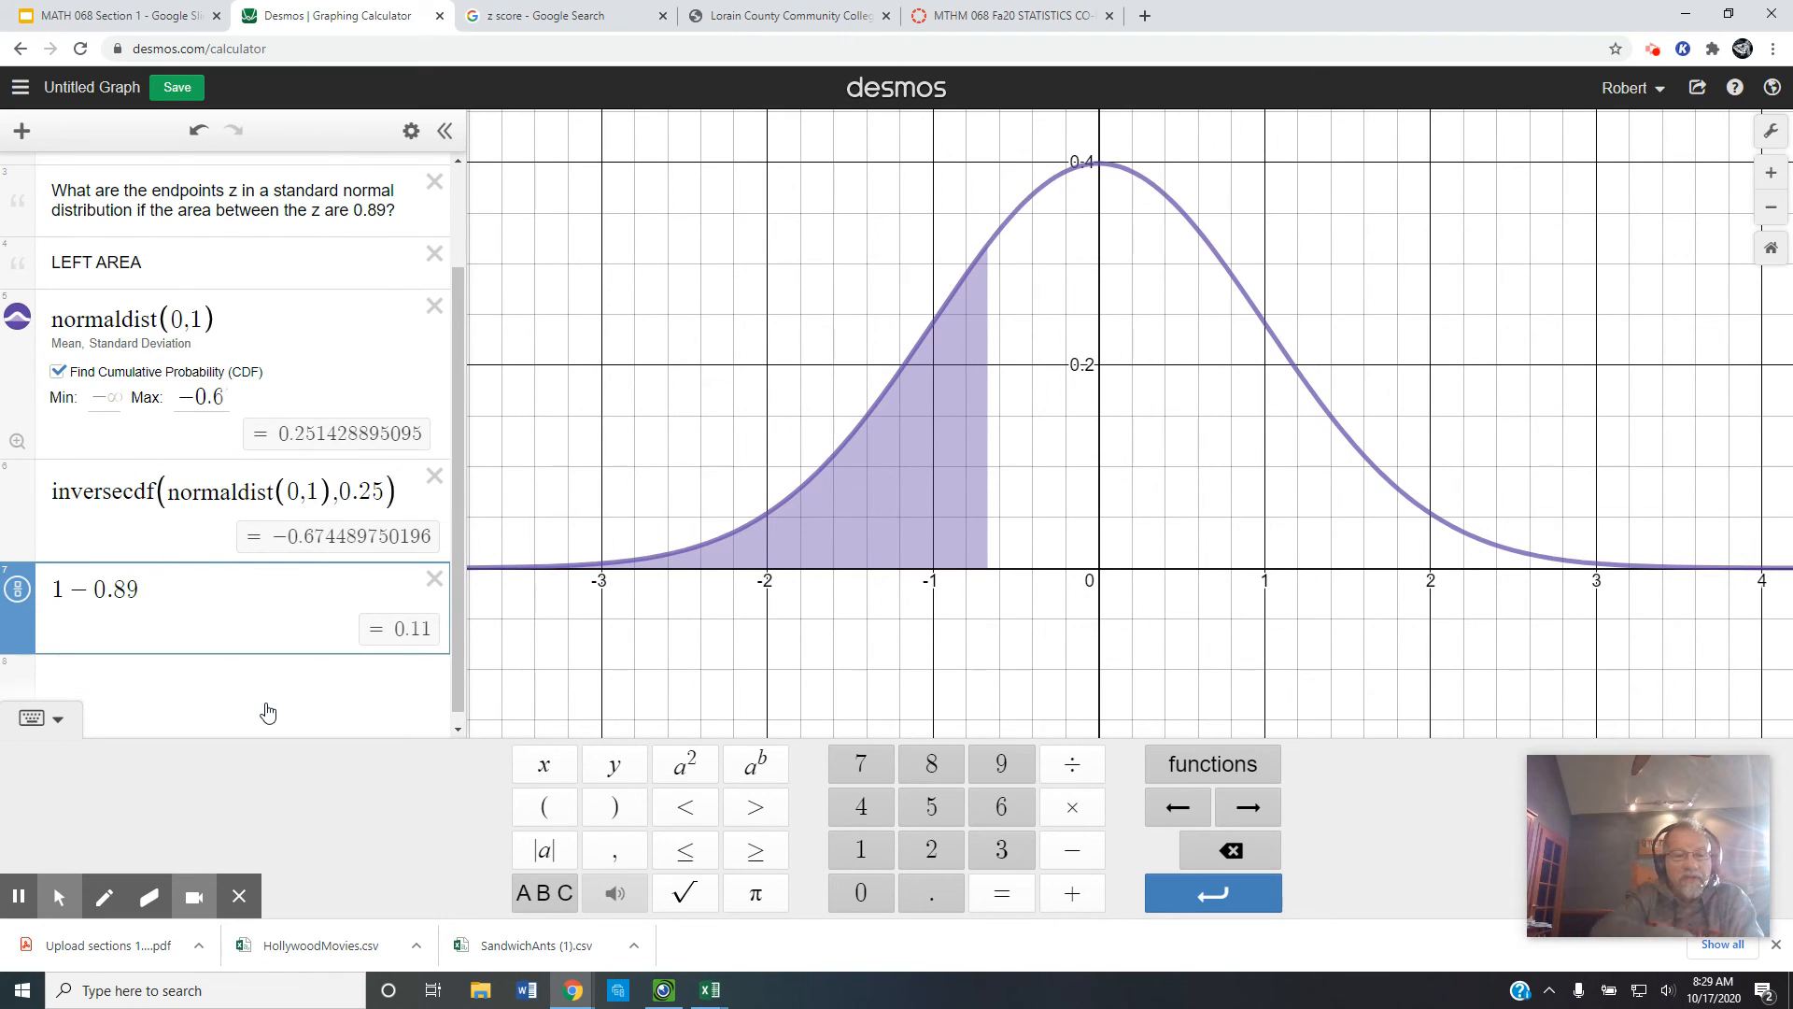
pyautogui.click(268, 692)
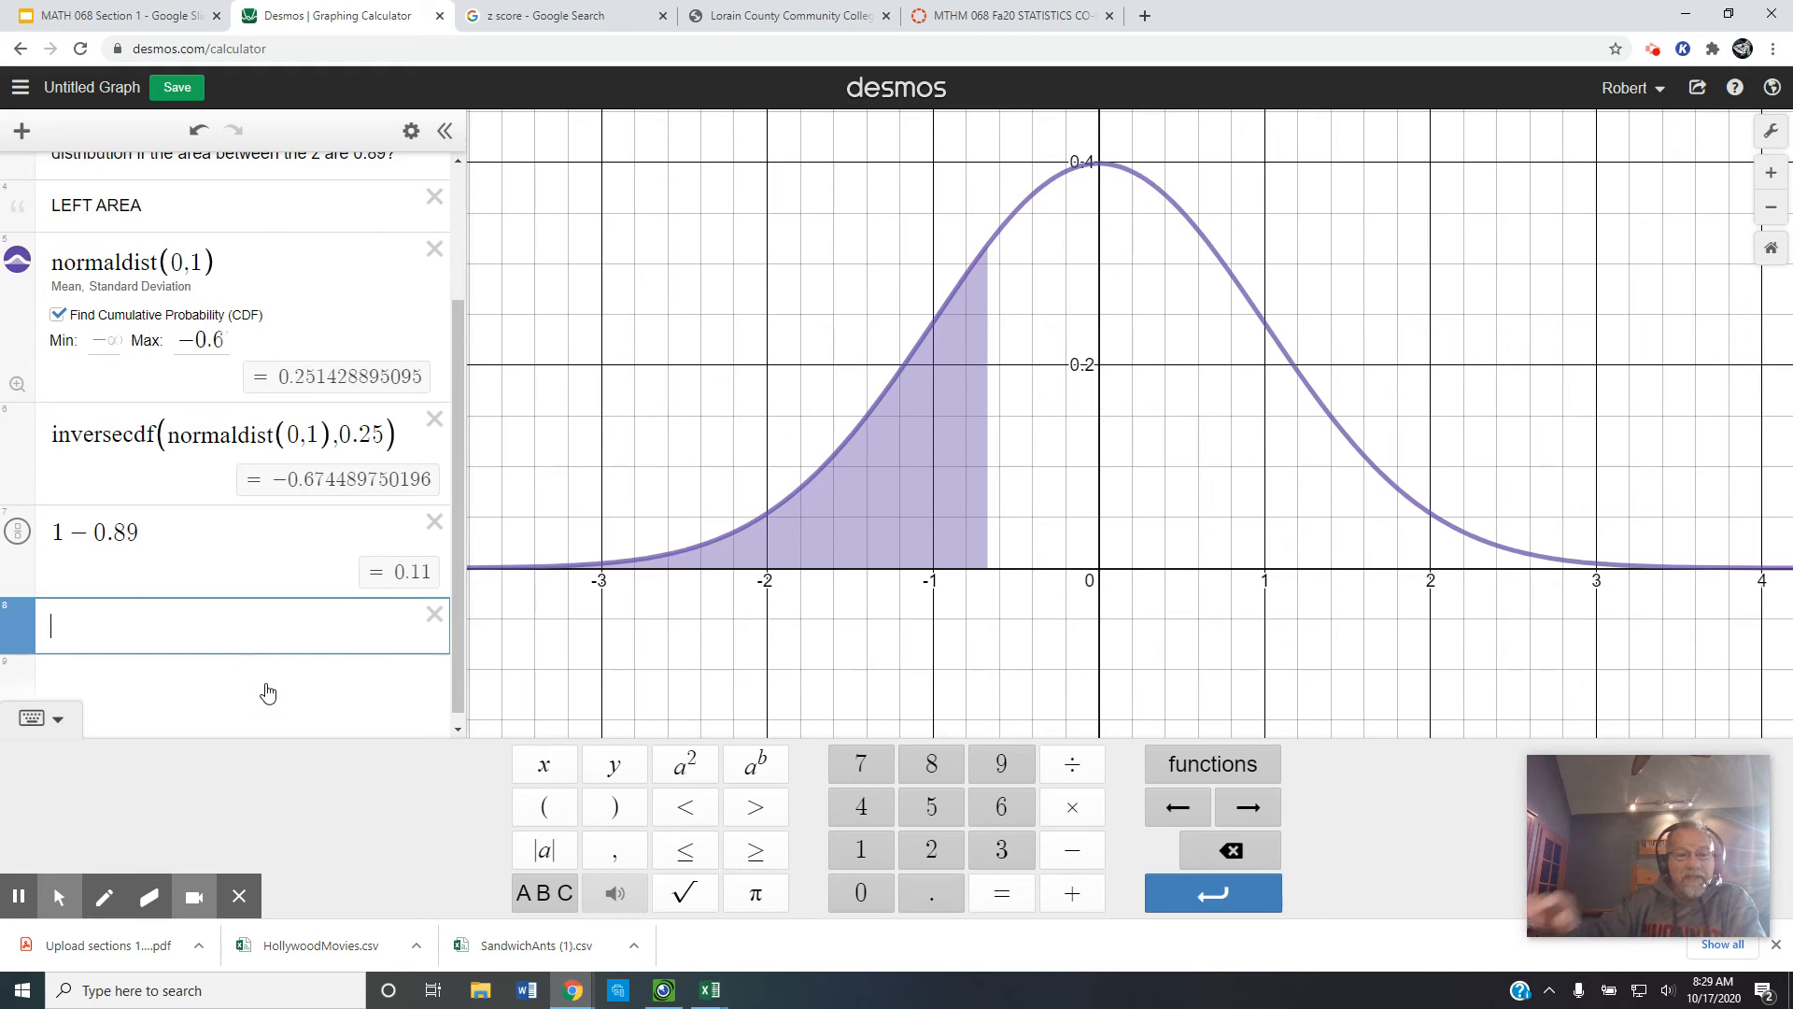
pyautogui.write('0')
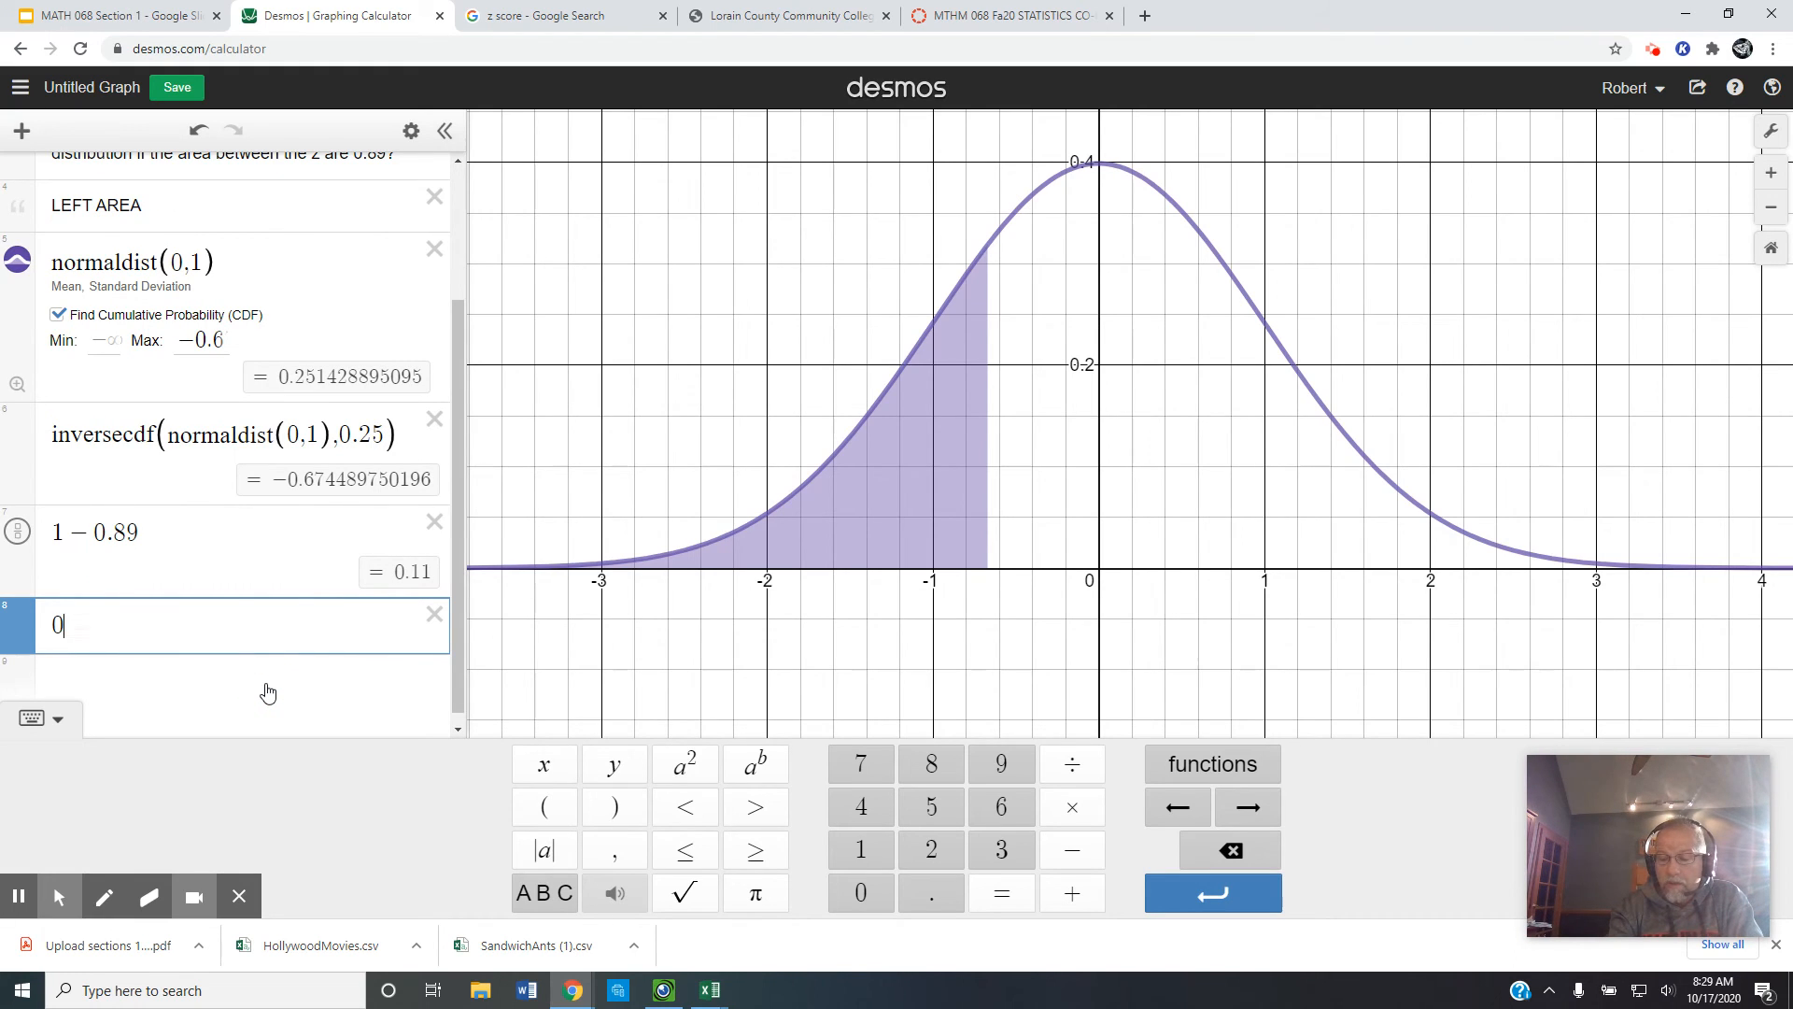
pyautogui.write('.11')
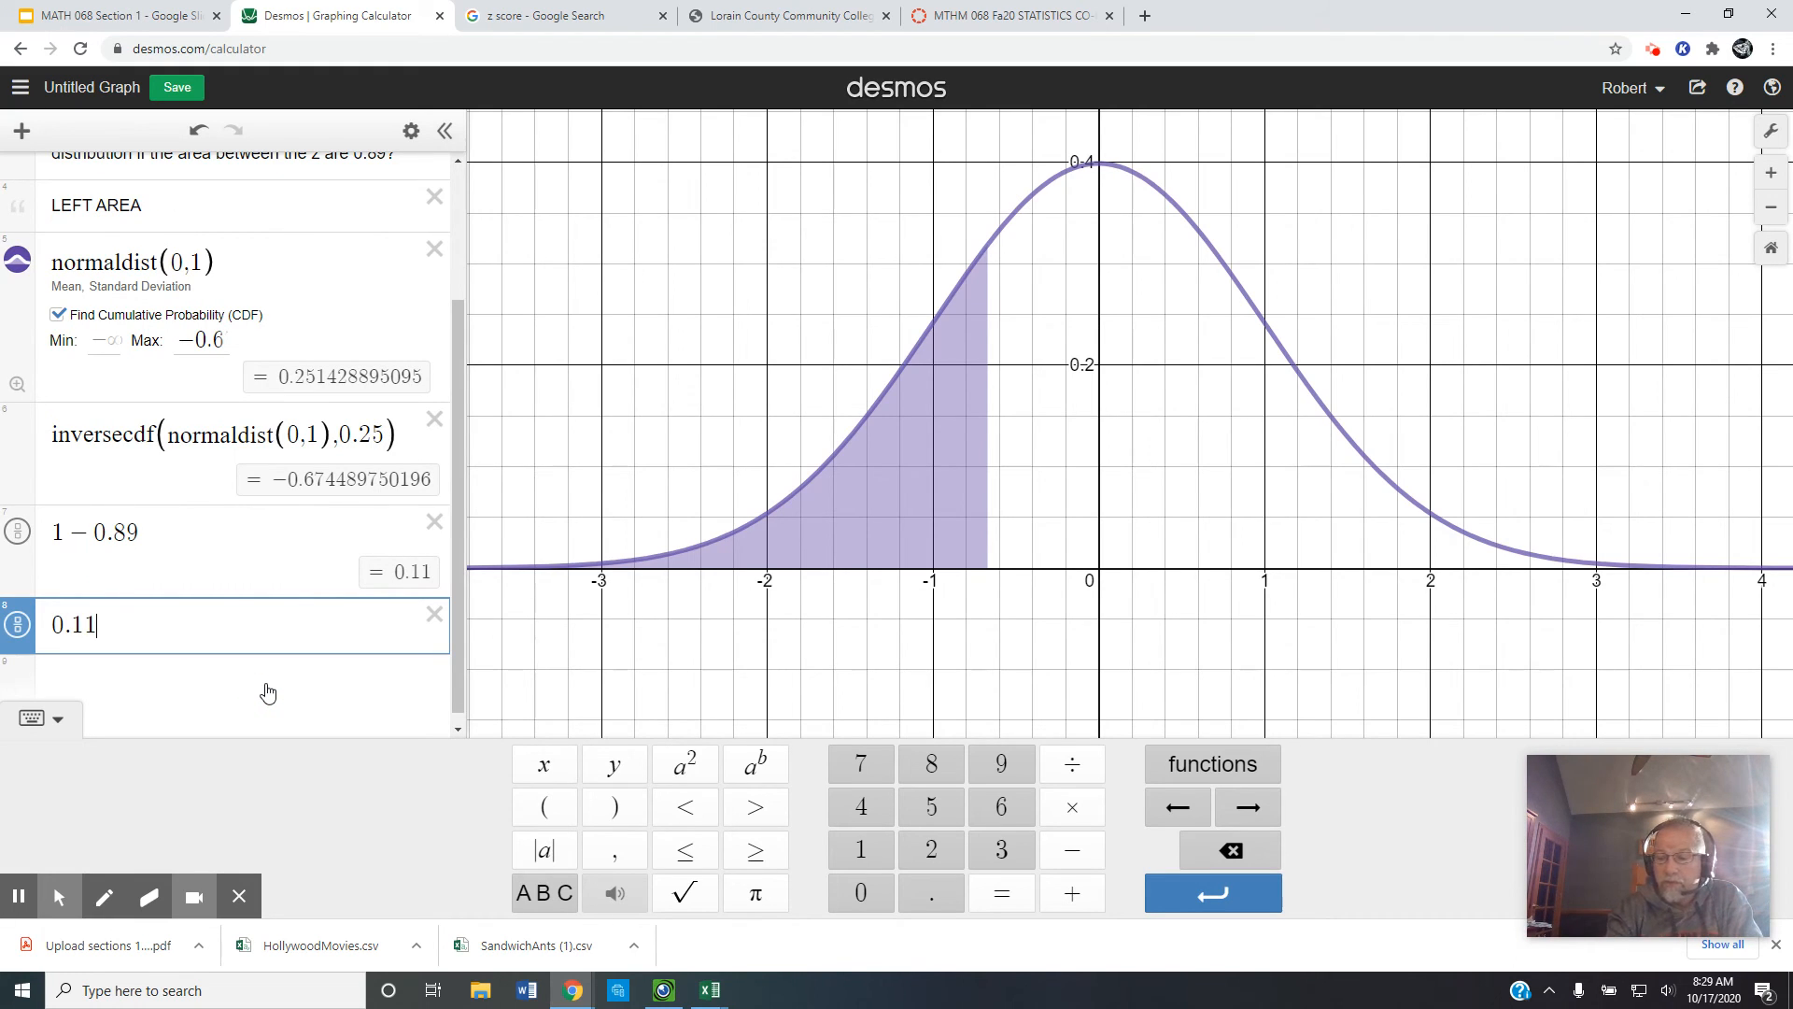
pyautogui.write('/2')
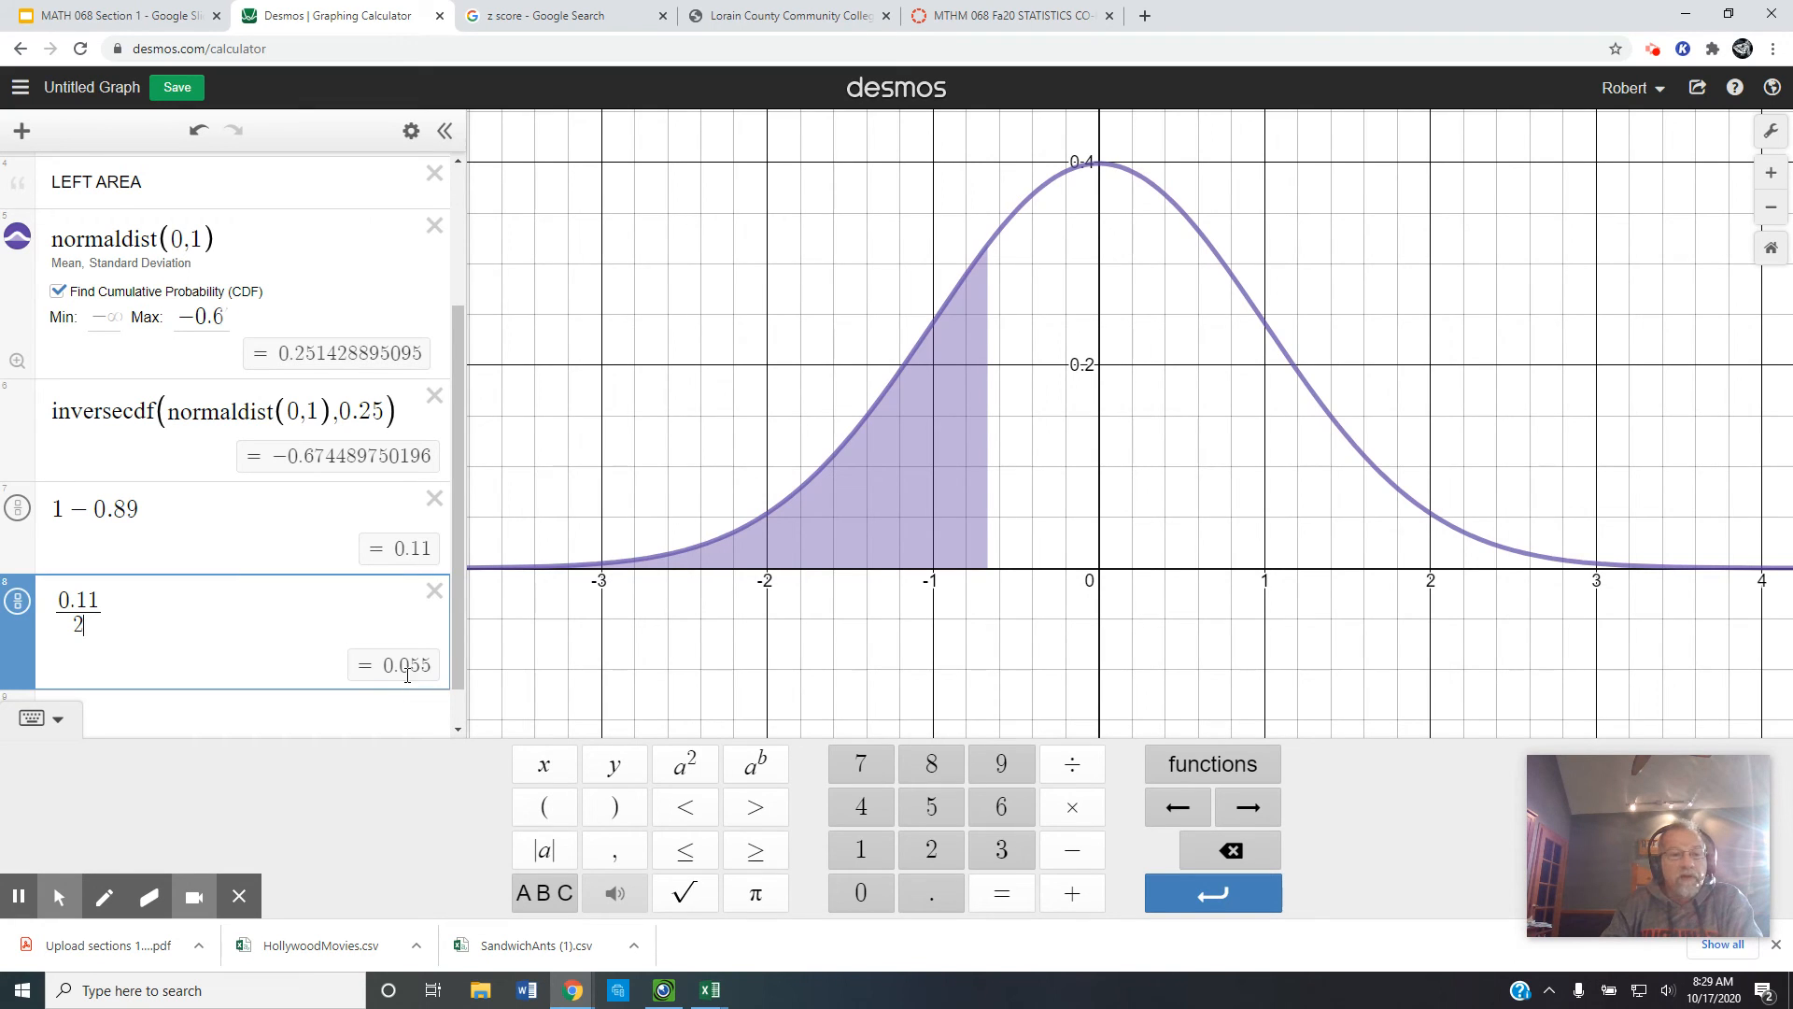
pyautogui.scroll(2, 284, 371)
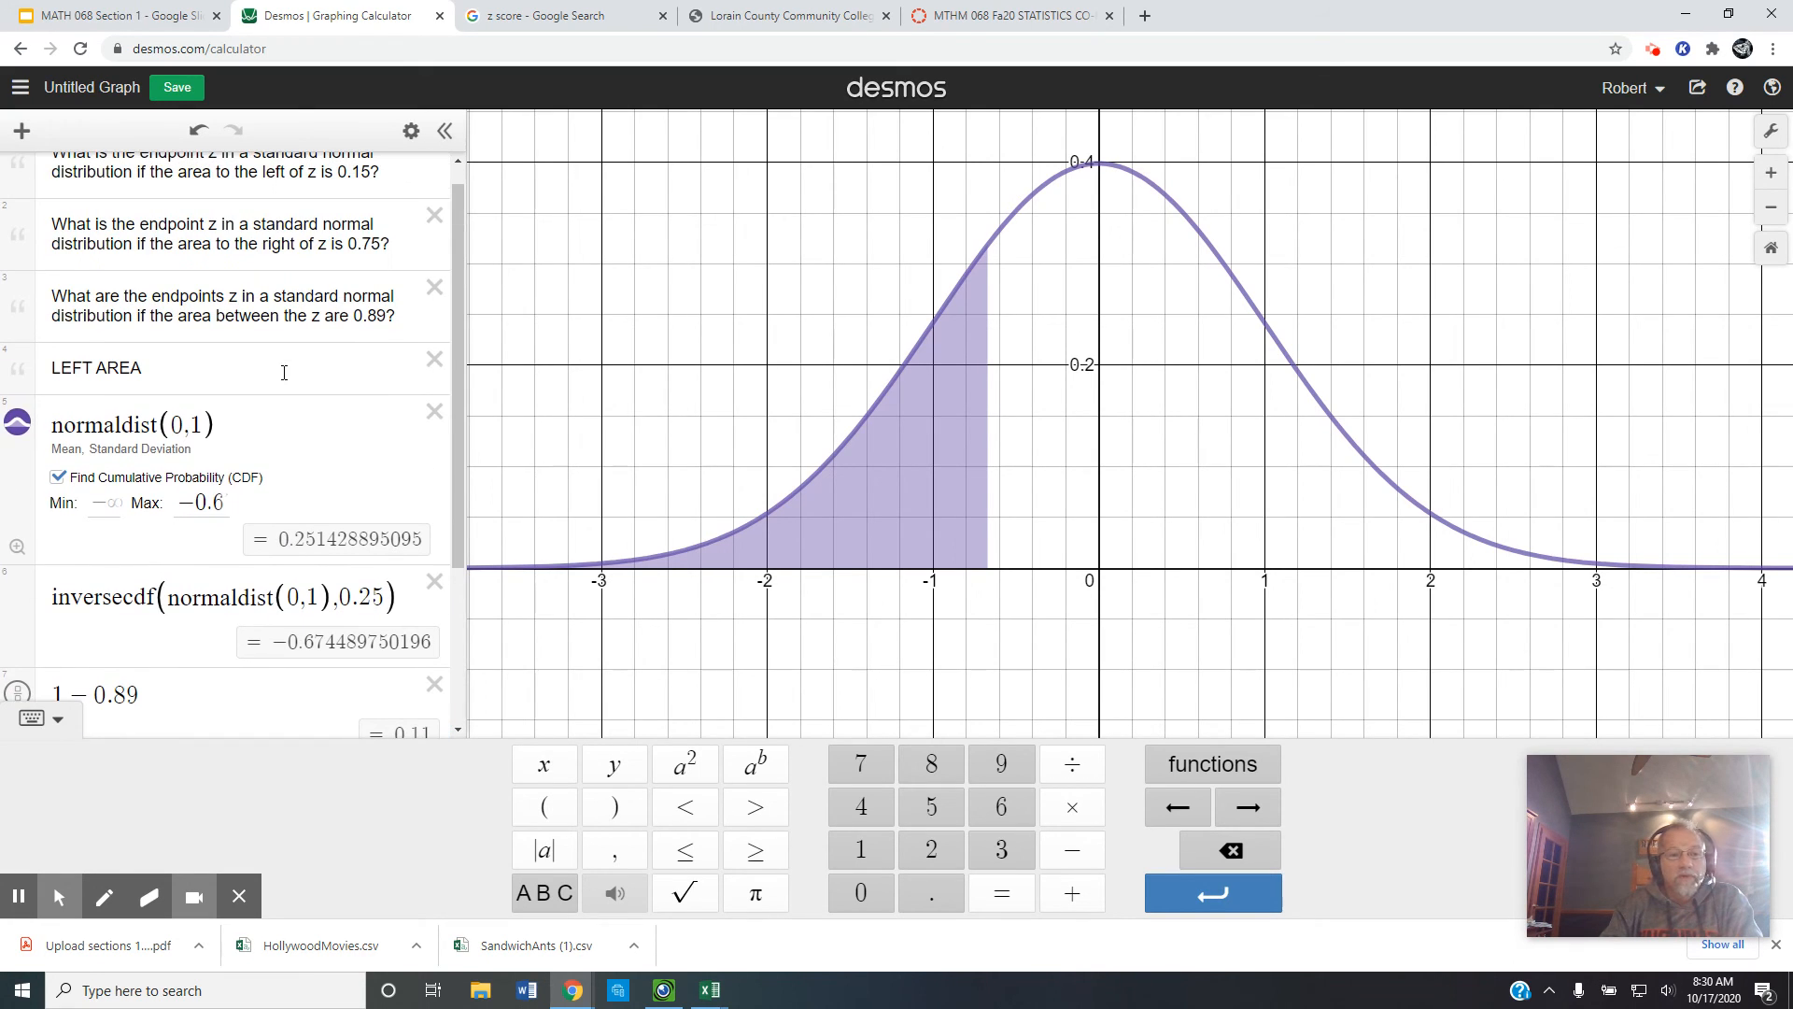
# Set the area in the inversecdf expression to 0.055.
pyautogui.scroll(-1, 239, 456)
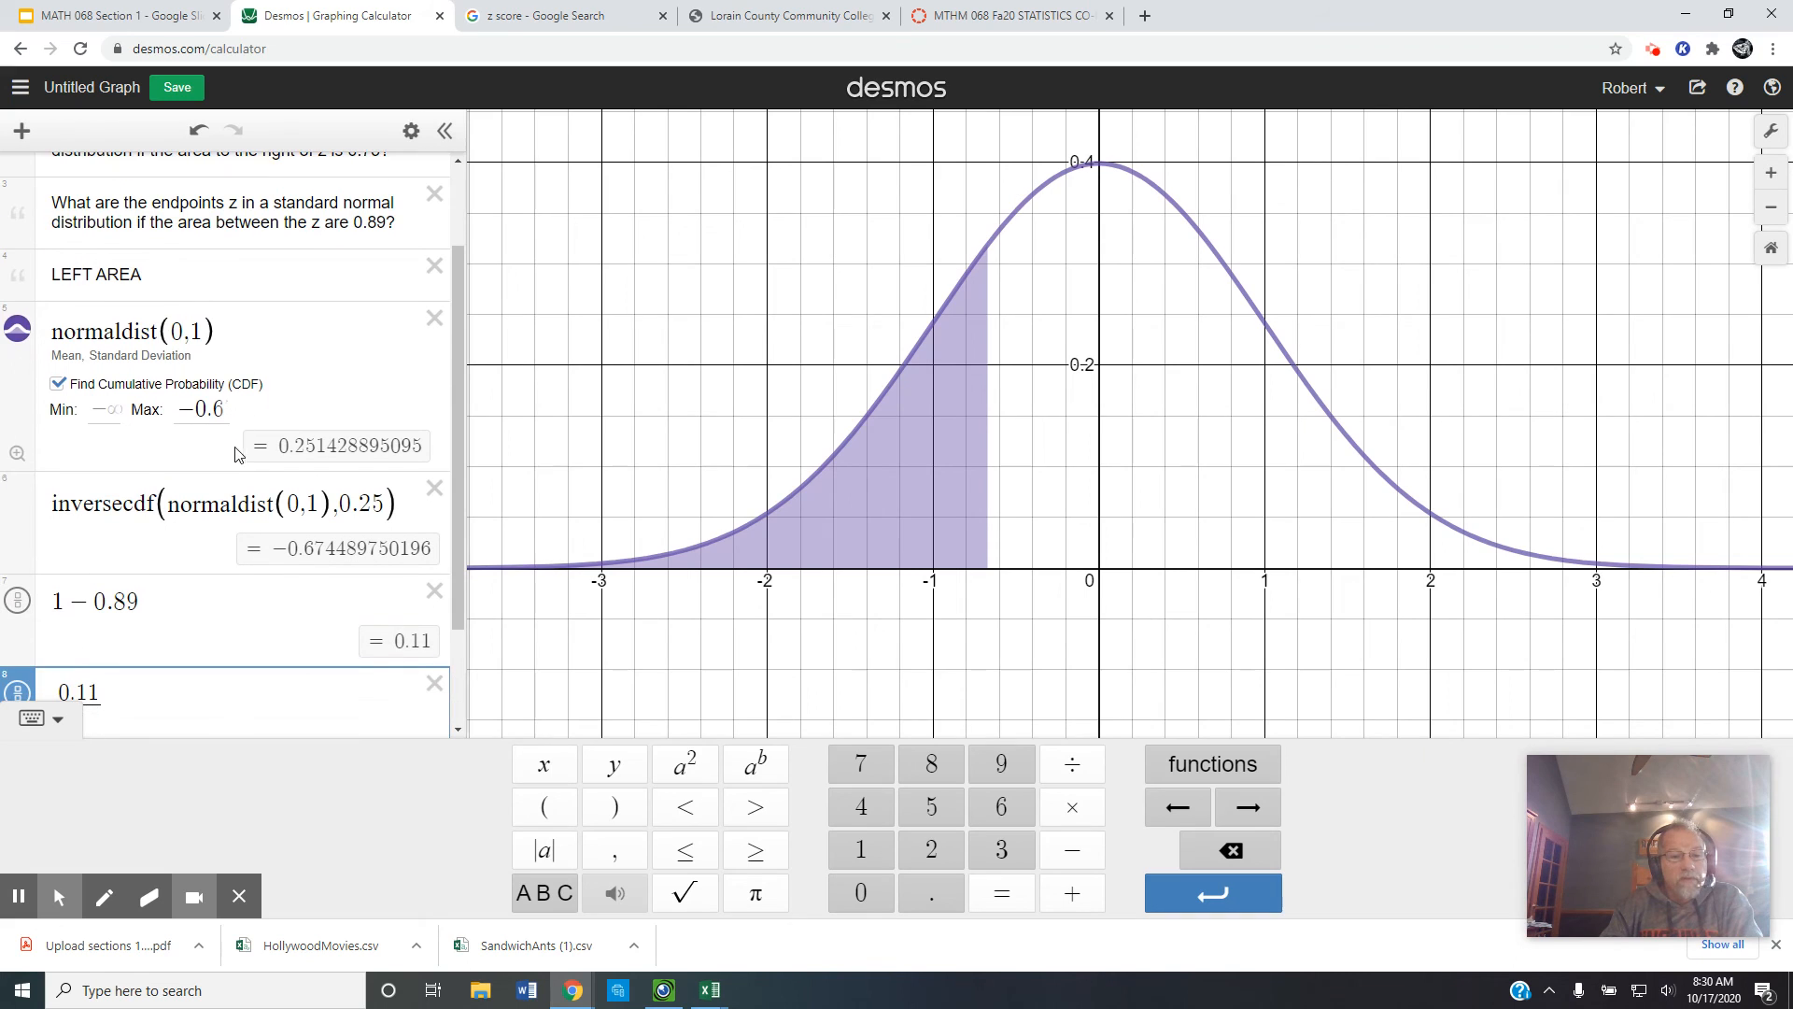
pyautogui.click(379, 502)
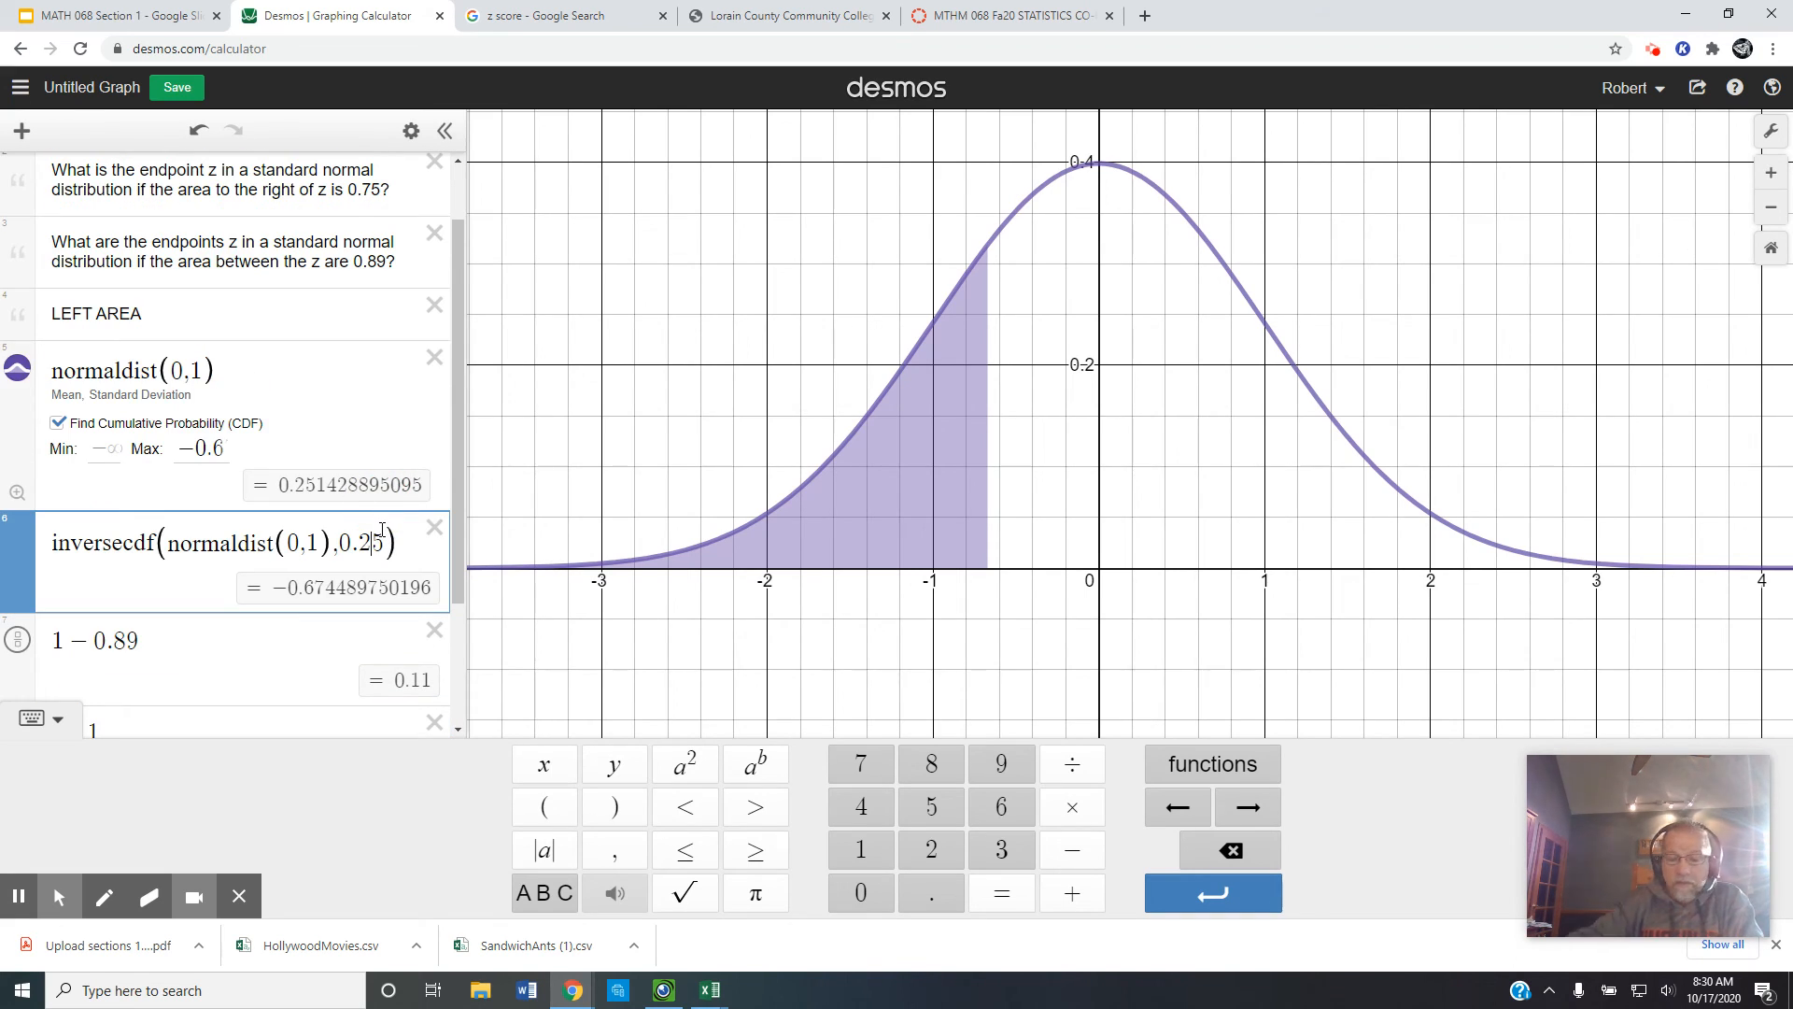
pyautogui.press('BackSpace')
pyautogui.write('5')
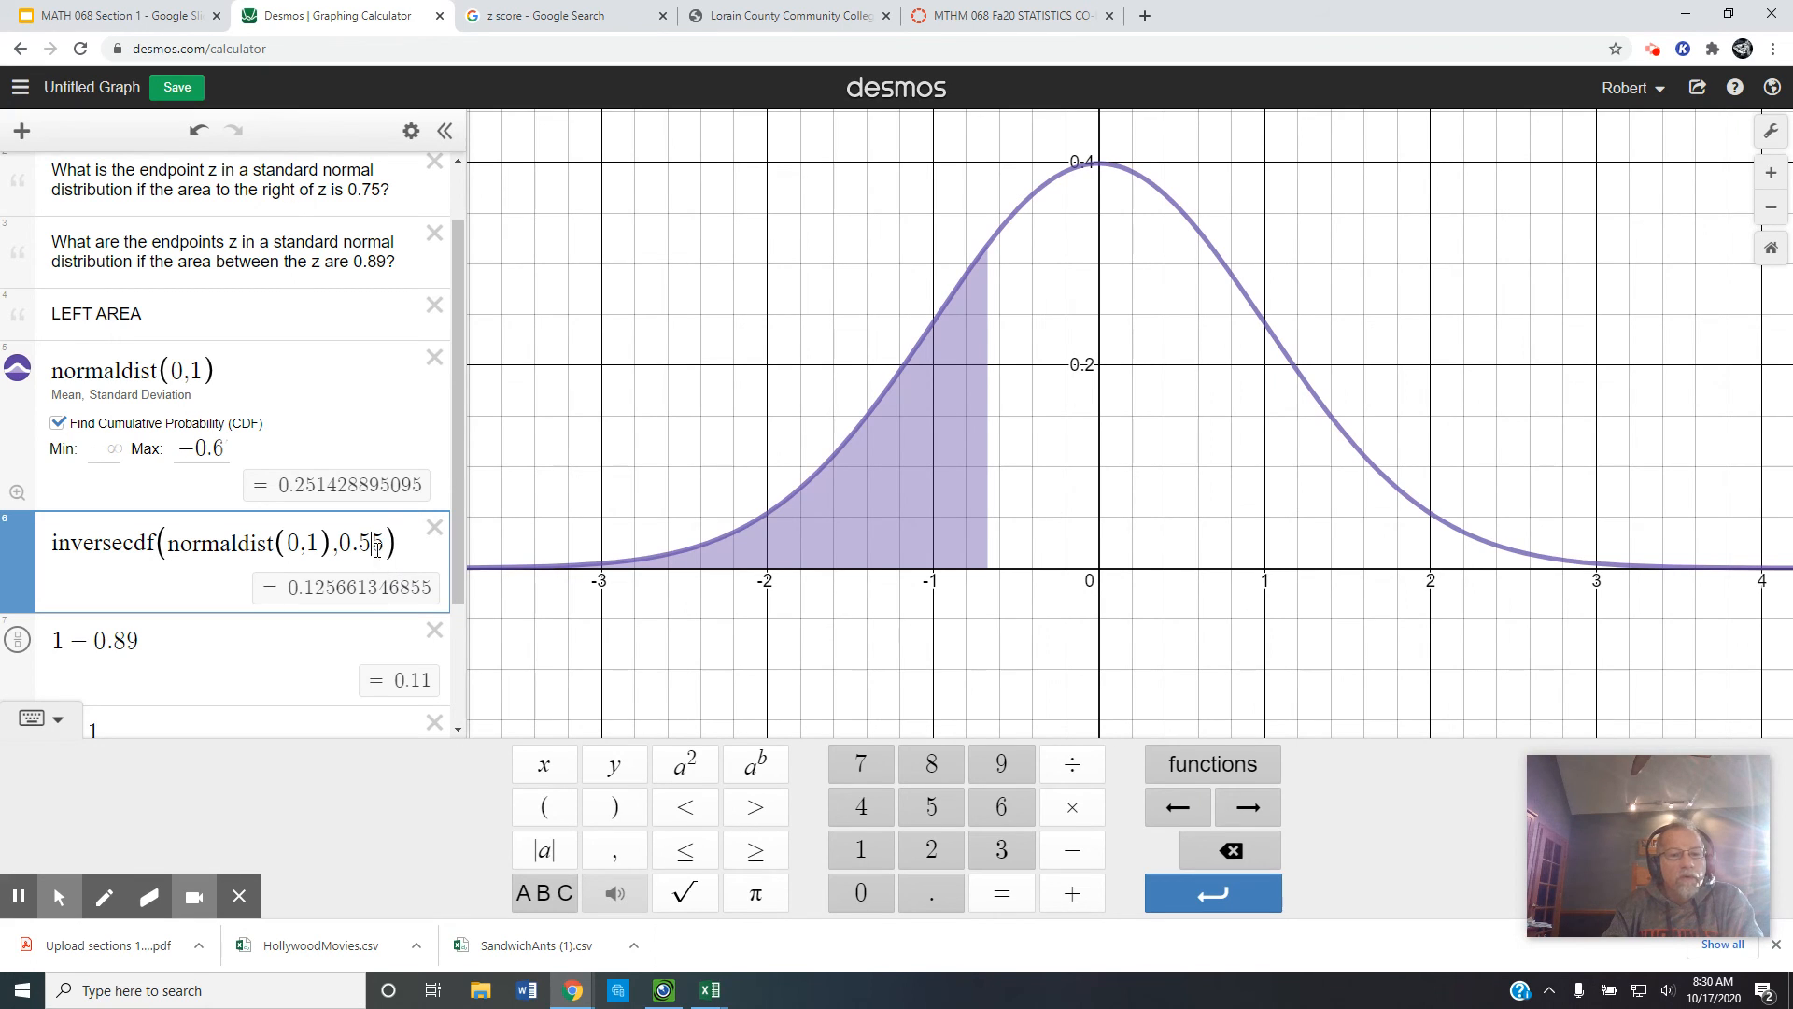
pyautogui.scroll(-2, 364, 551)
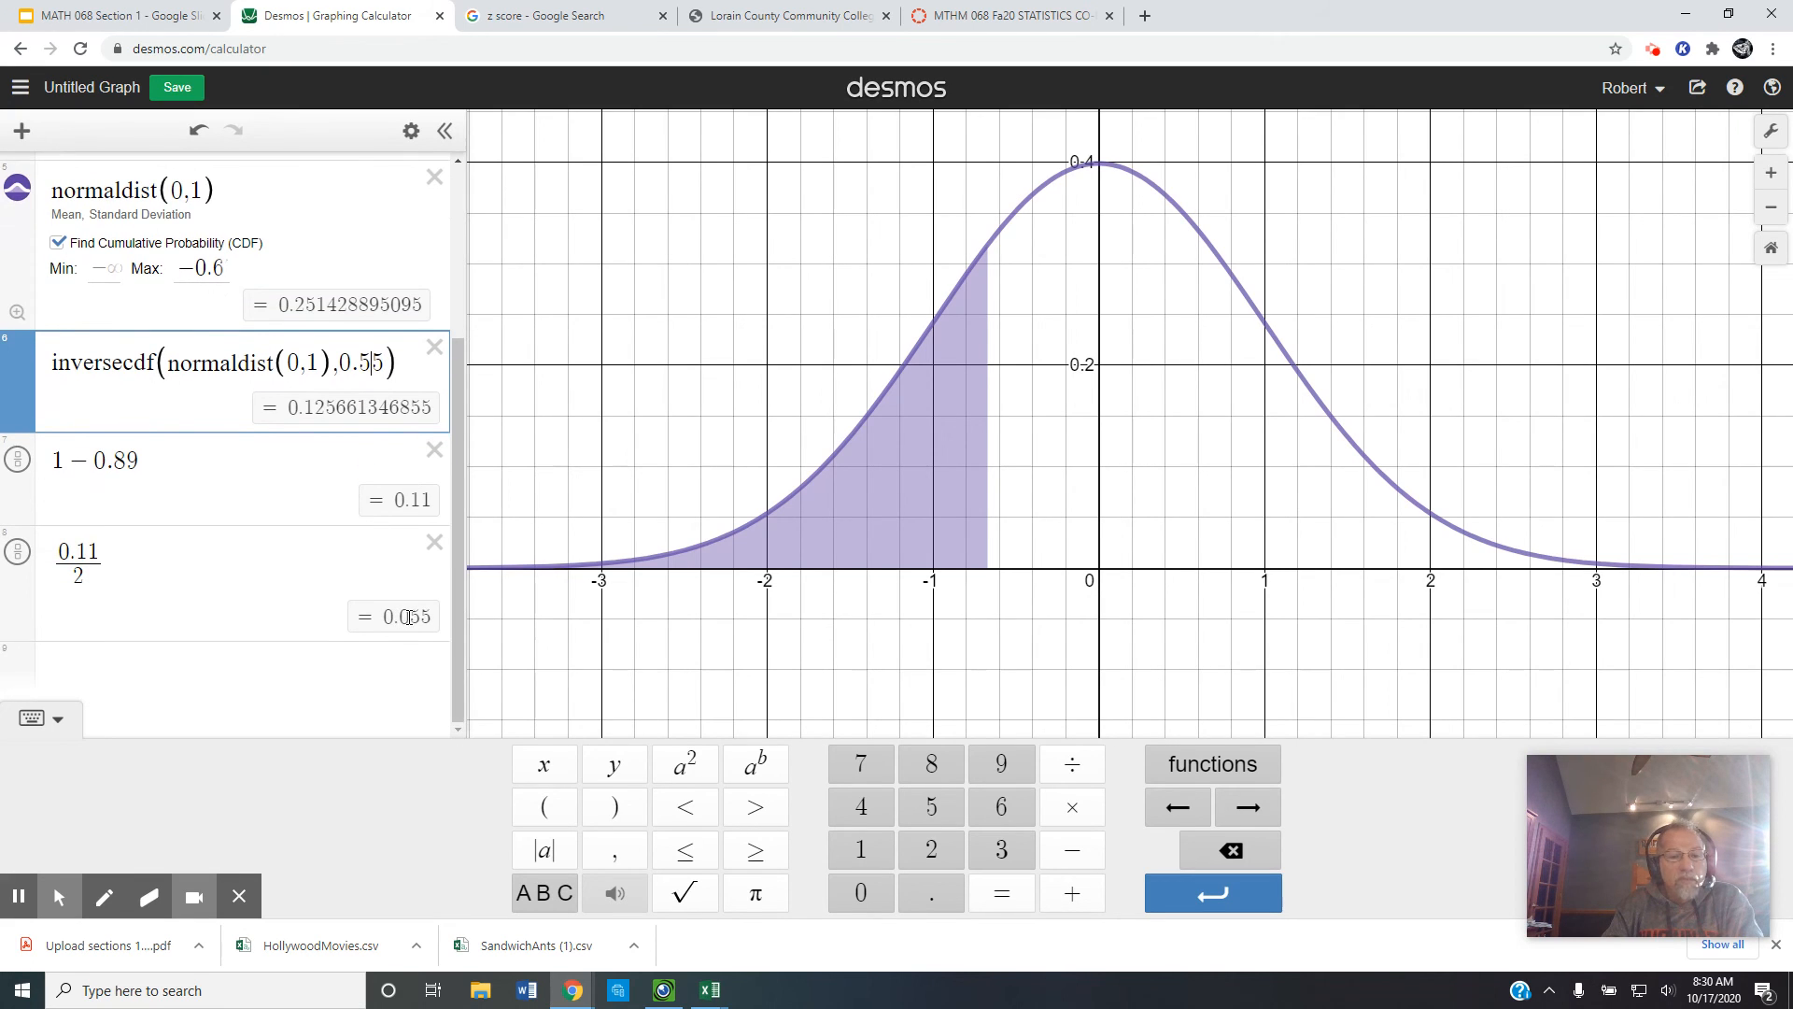
pyautogui.click(362, 374)
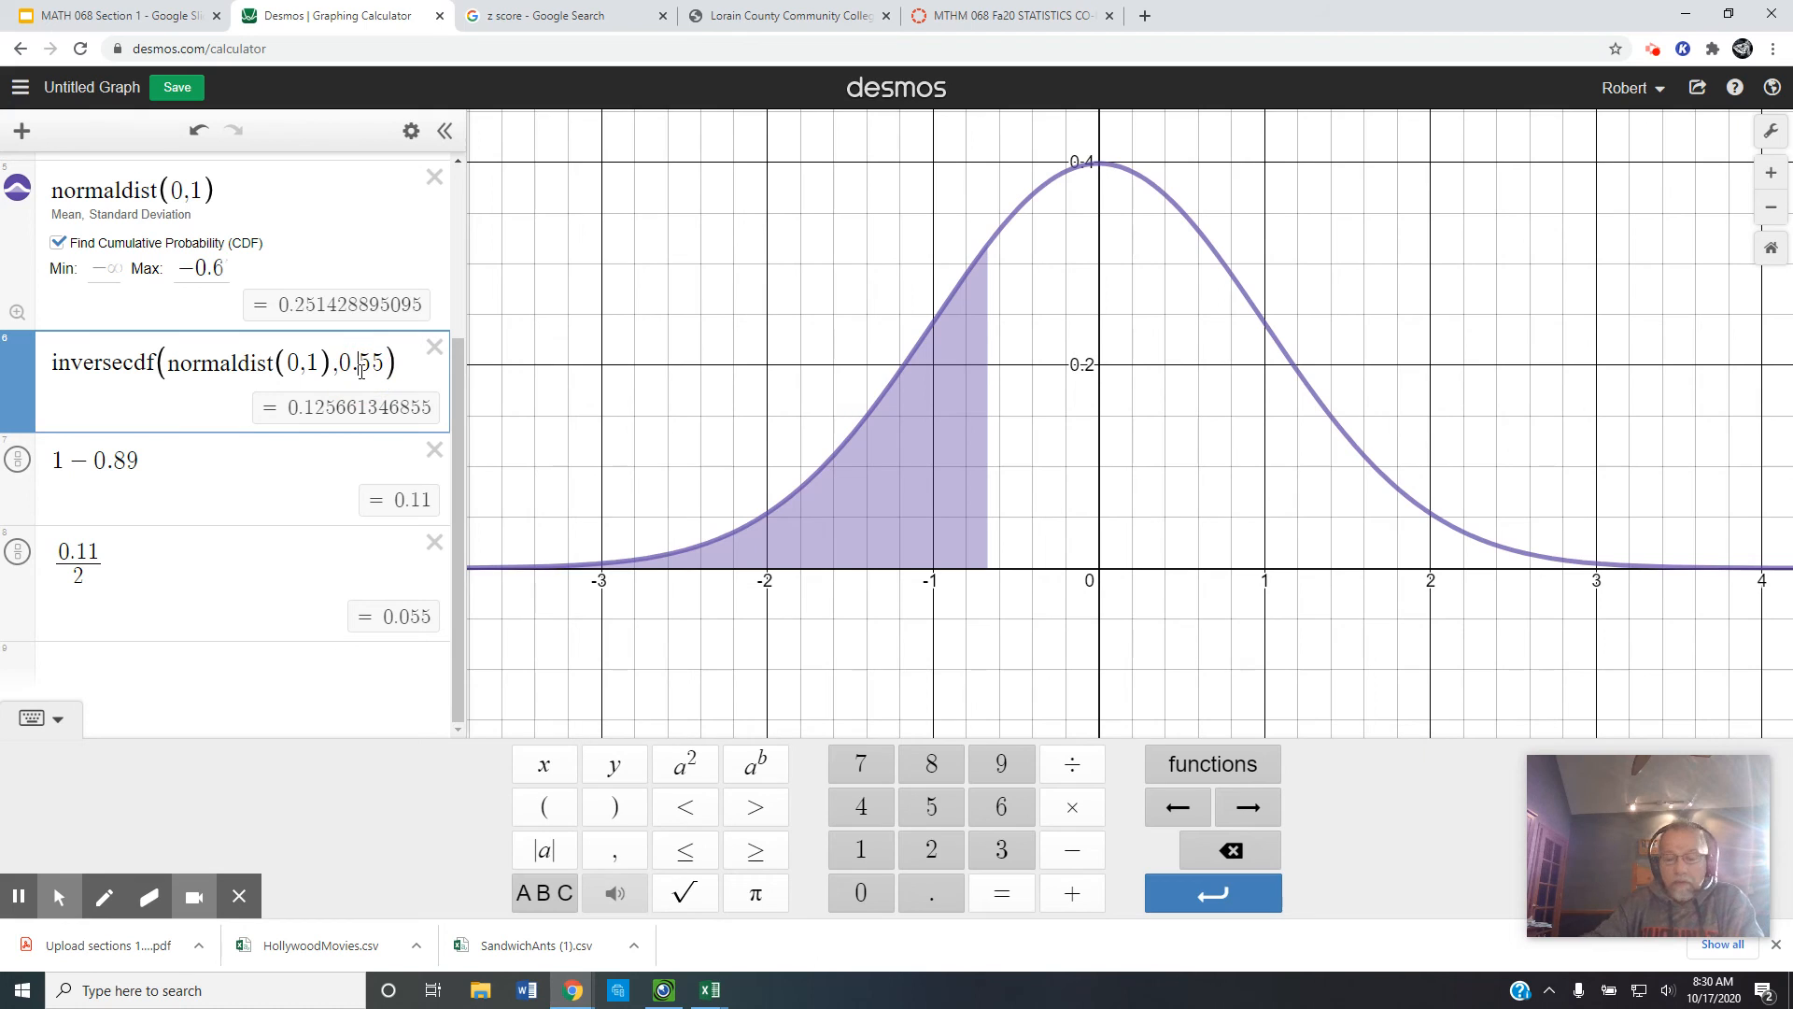
pyautogui.write('0')
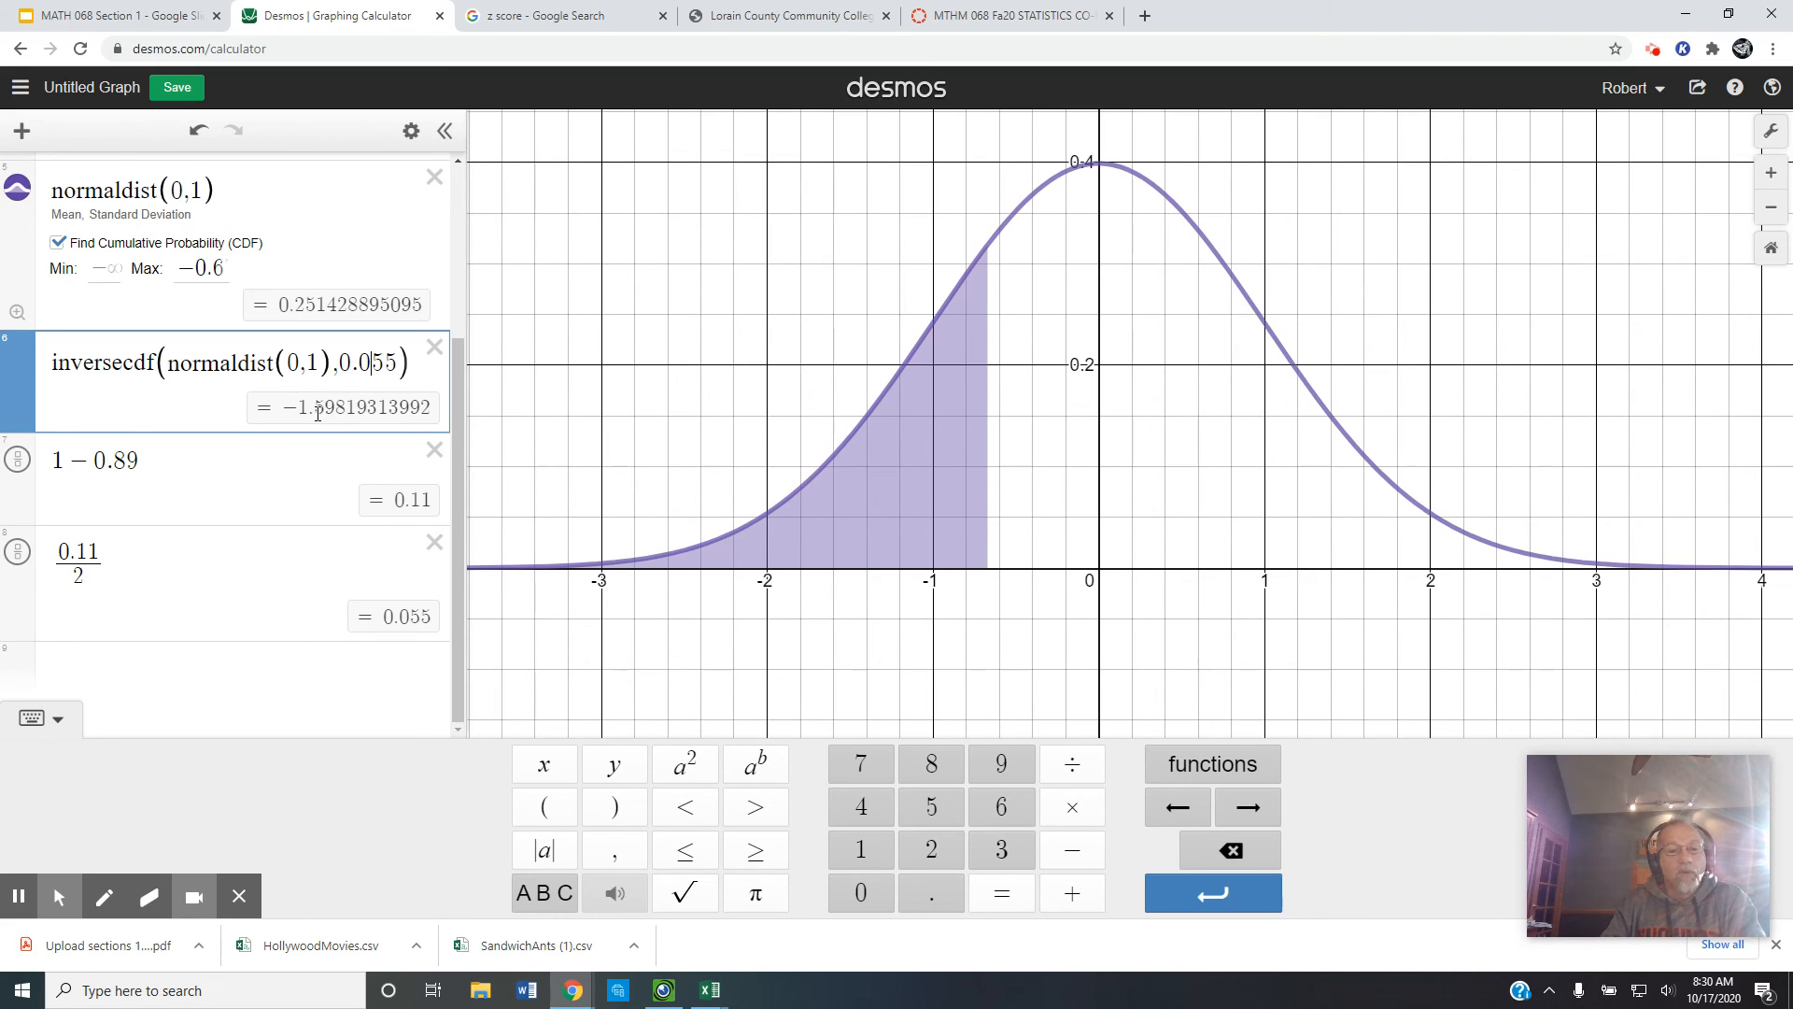
# Set the cumulative probability minimum of the normaldist(0,1) expression to -1.6.
pyautogui.scroll(3, 317, 415)
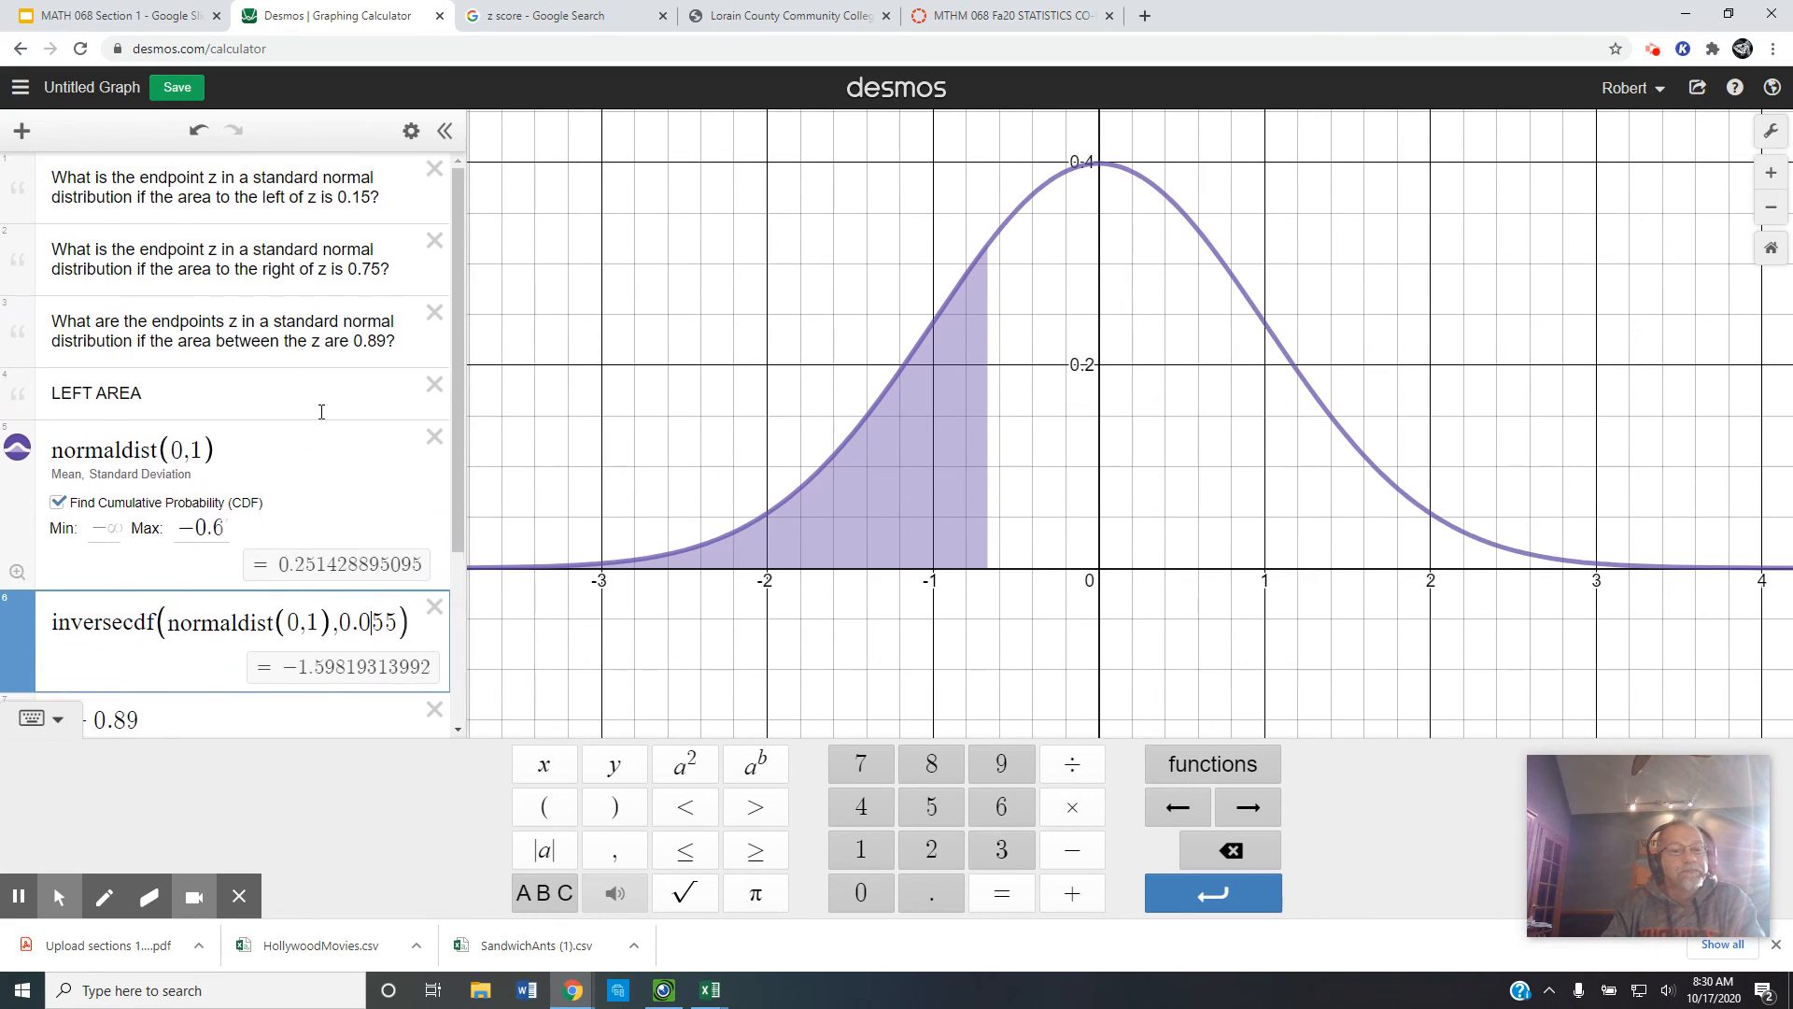
pyautogui.click(117, 526)
pyautogui.press('BackSpace')
pyautogui.write('1')
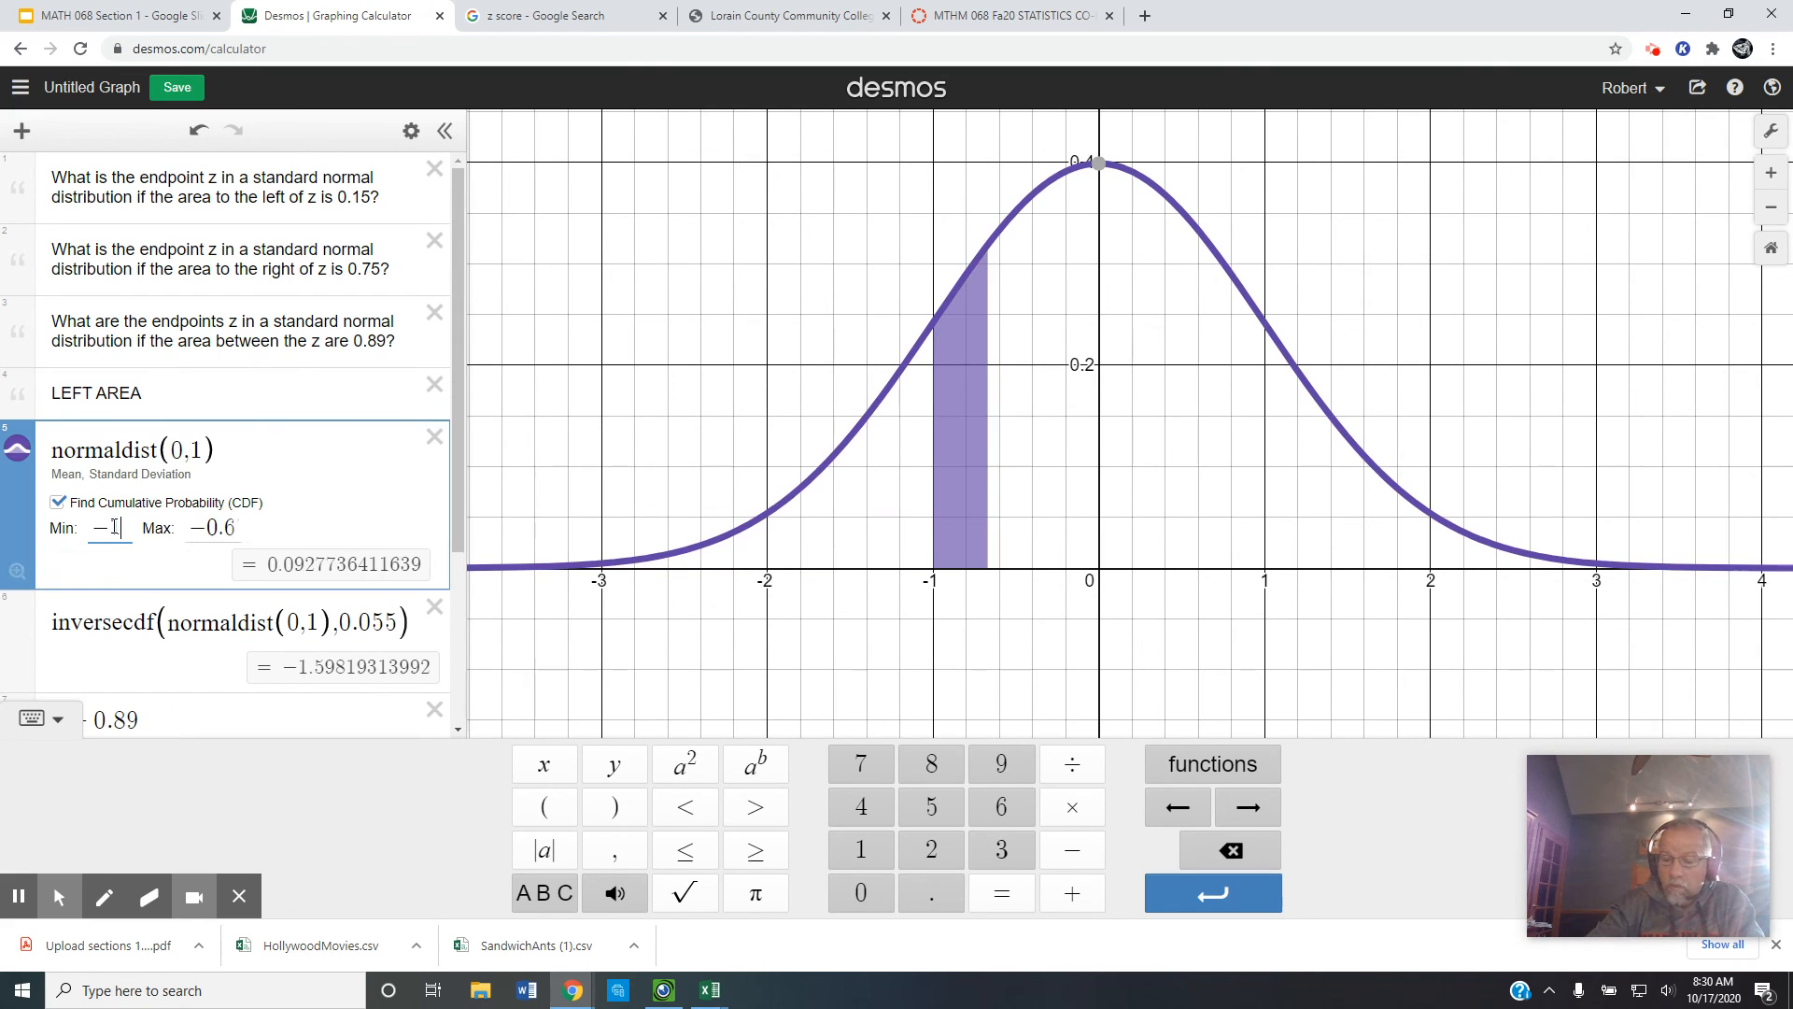
pyautogui.write('.6')
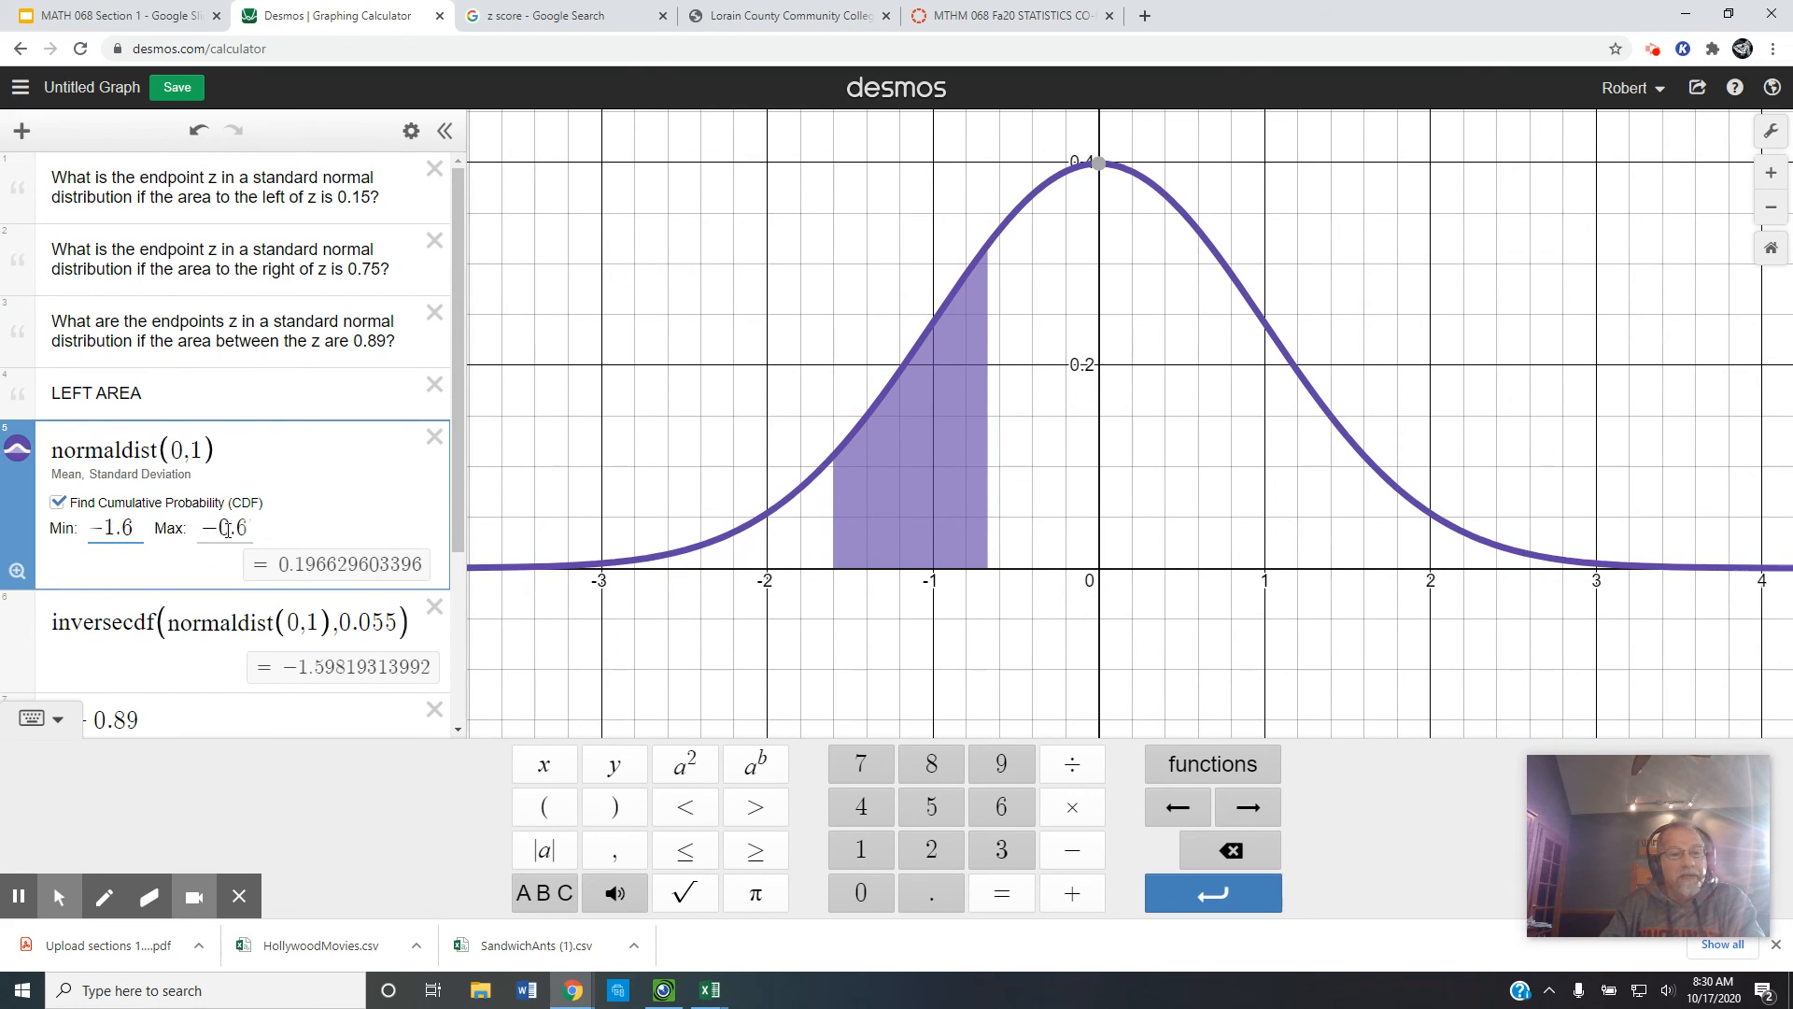
# Calculate 1-0.055 on a new line below the 0.11/2 expression.
pyautogui.scroll(-3, 227, 529)
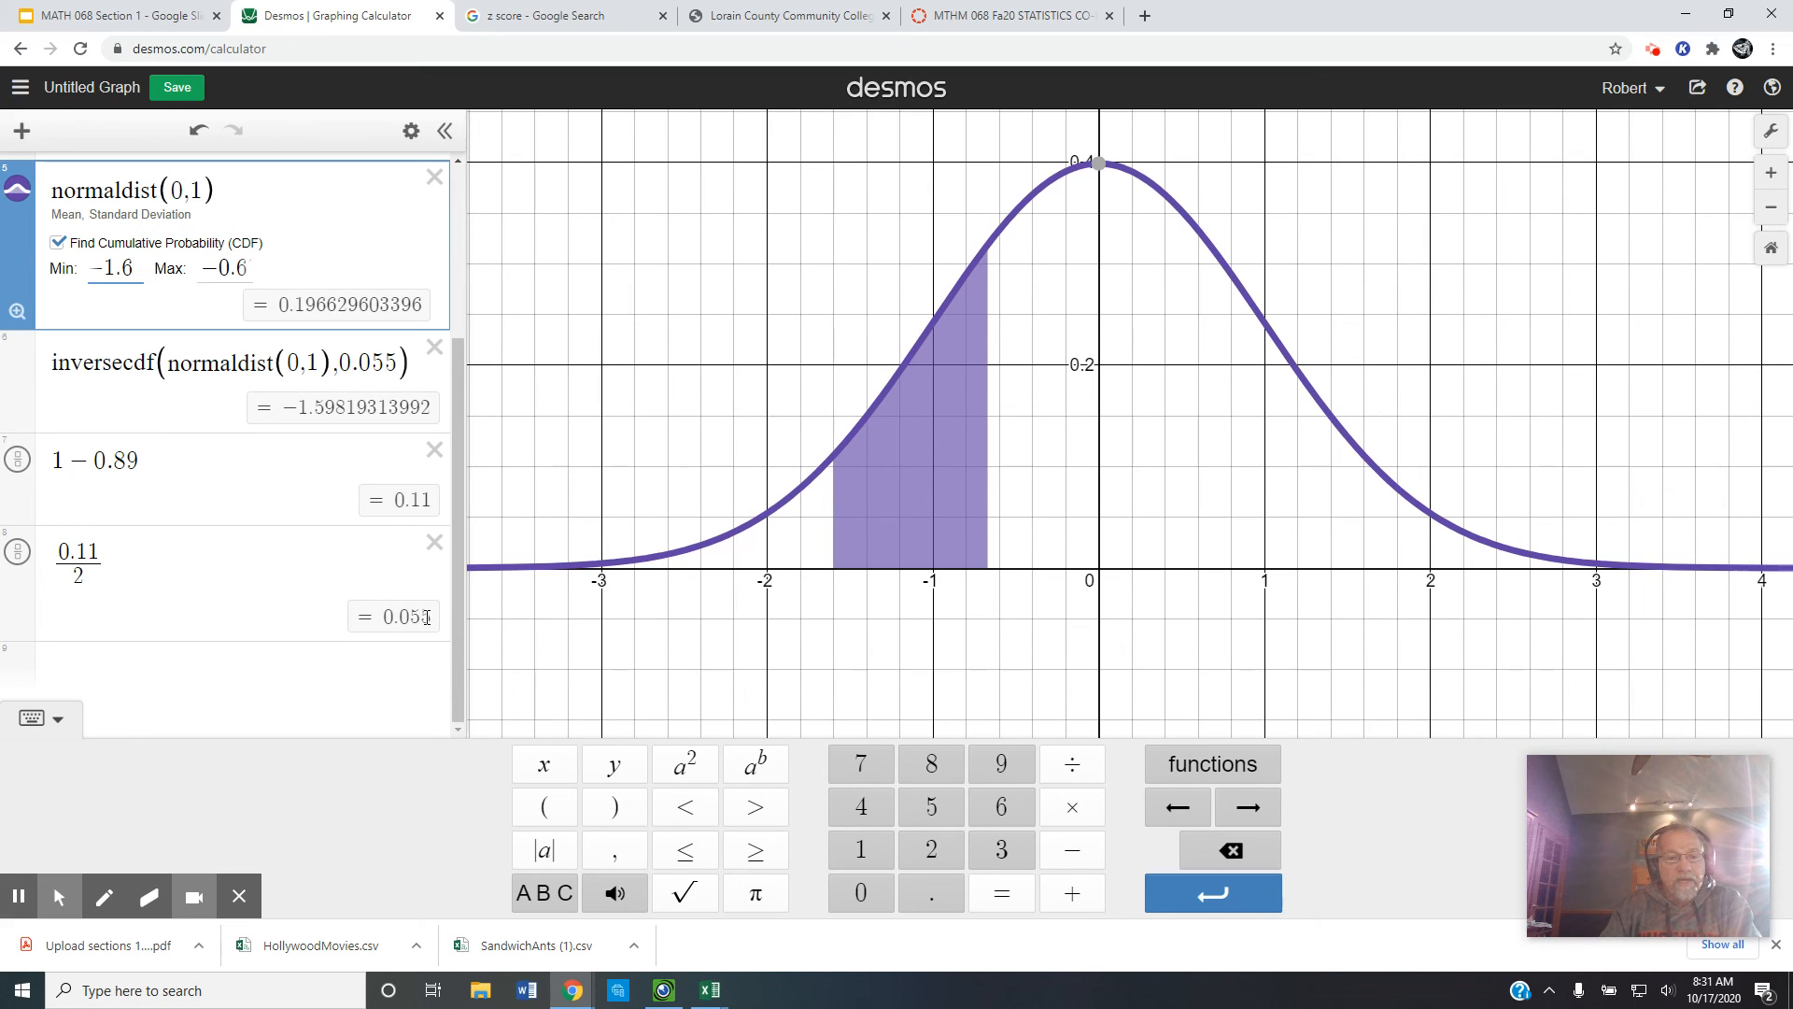
pyautogui.click(249, 666)
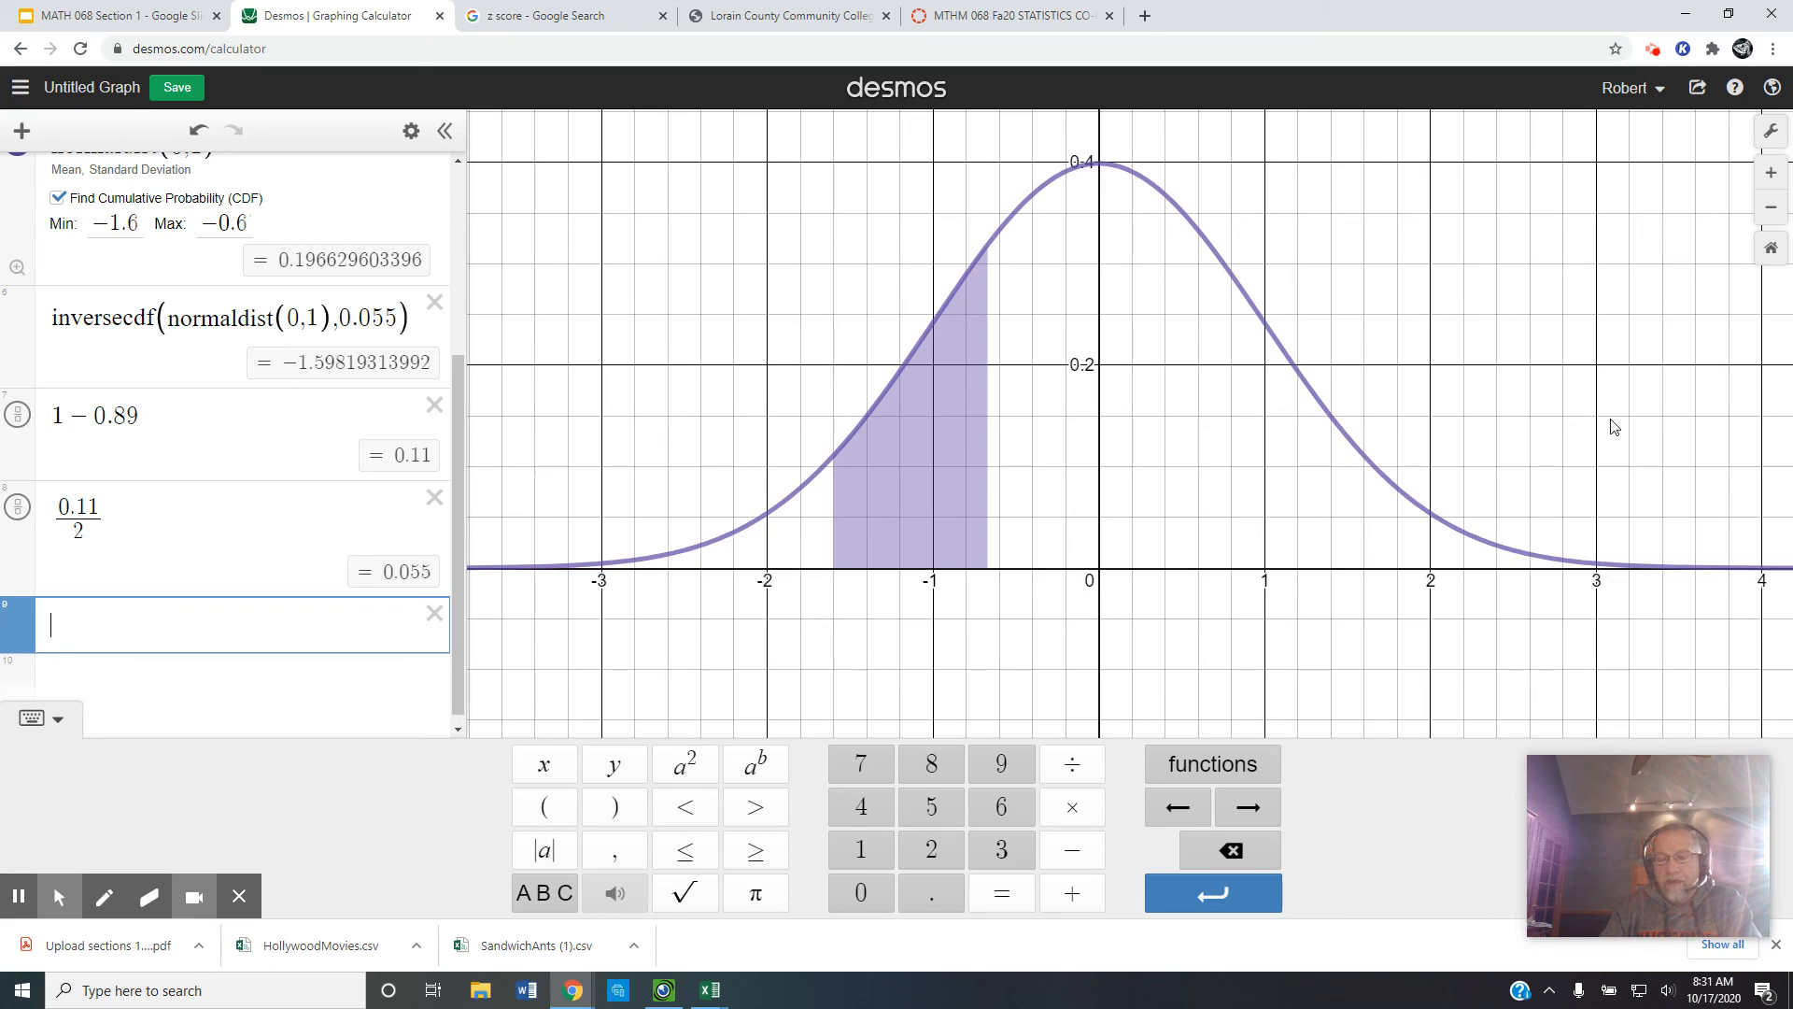
pyautogui.click(276, 632)
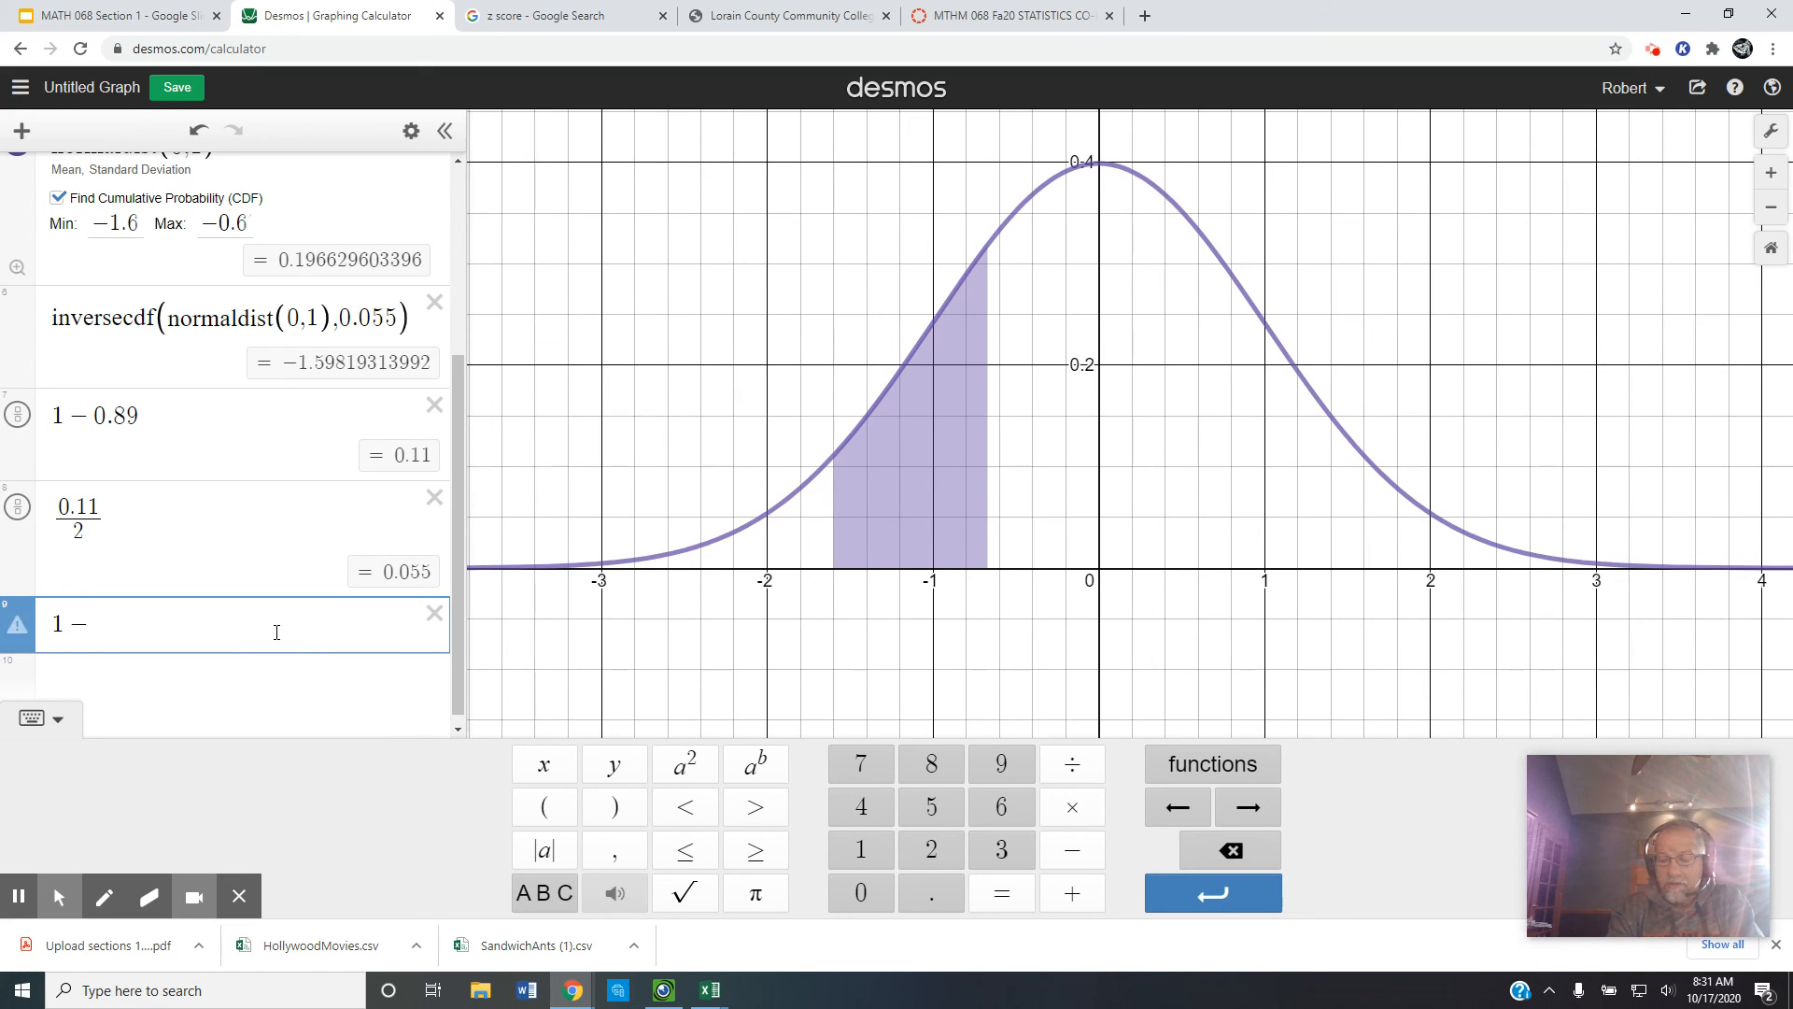
pyautogui.write('1-0.055')
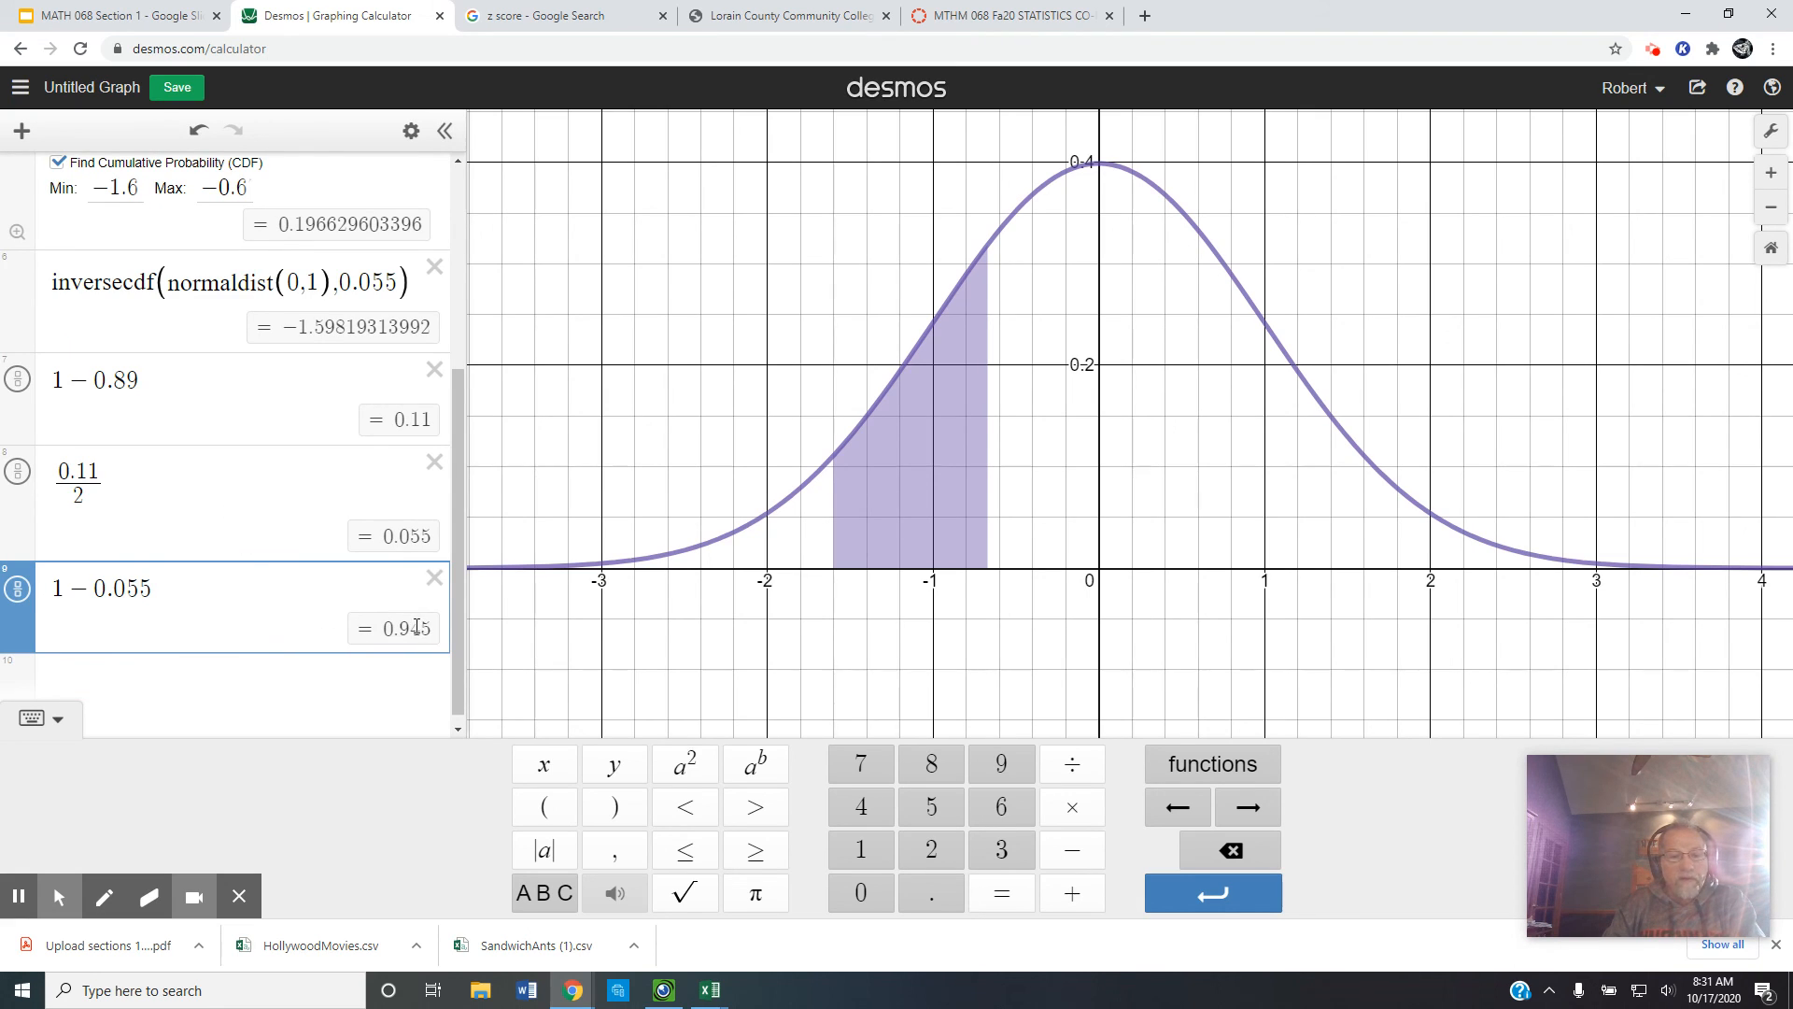
pyautogui.scroll(3, 416, 627)
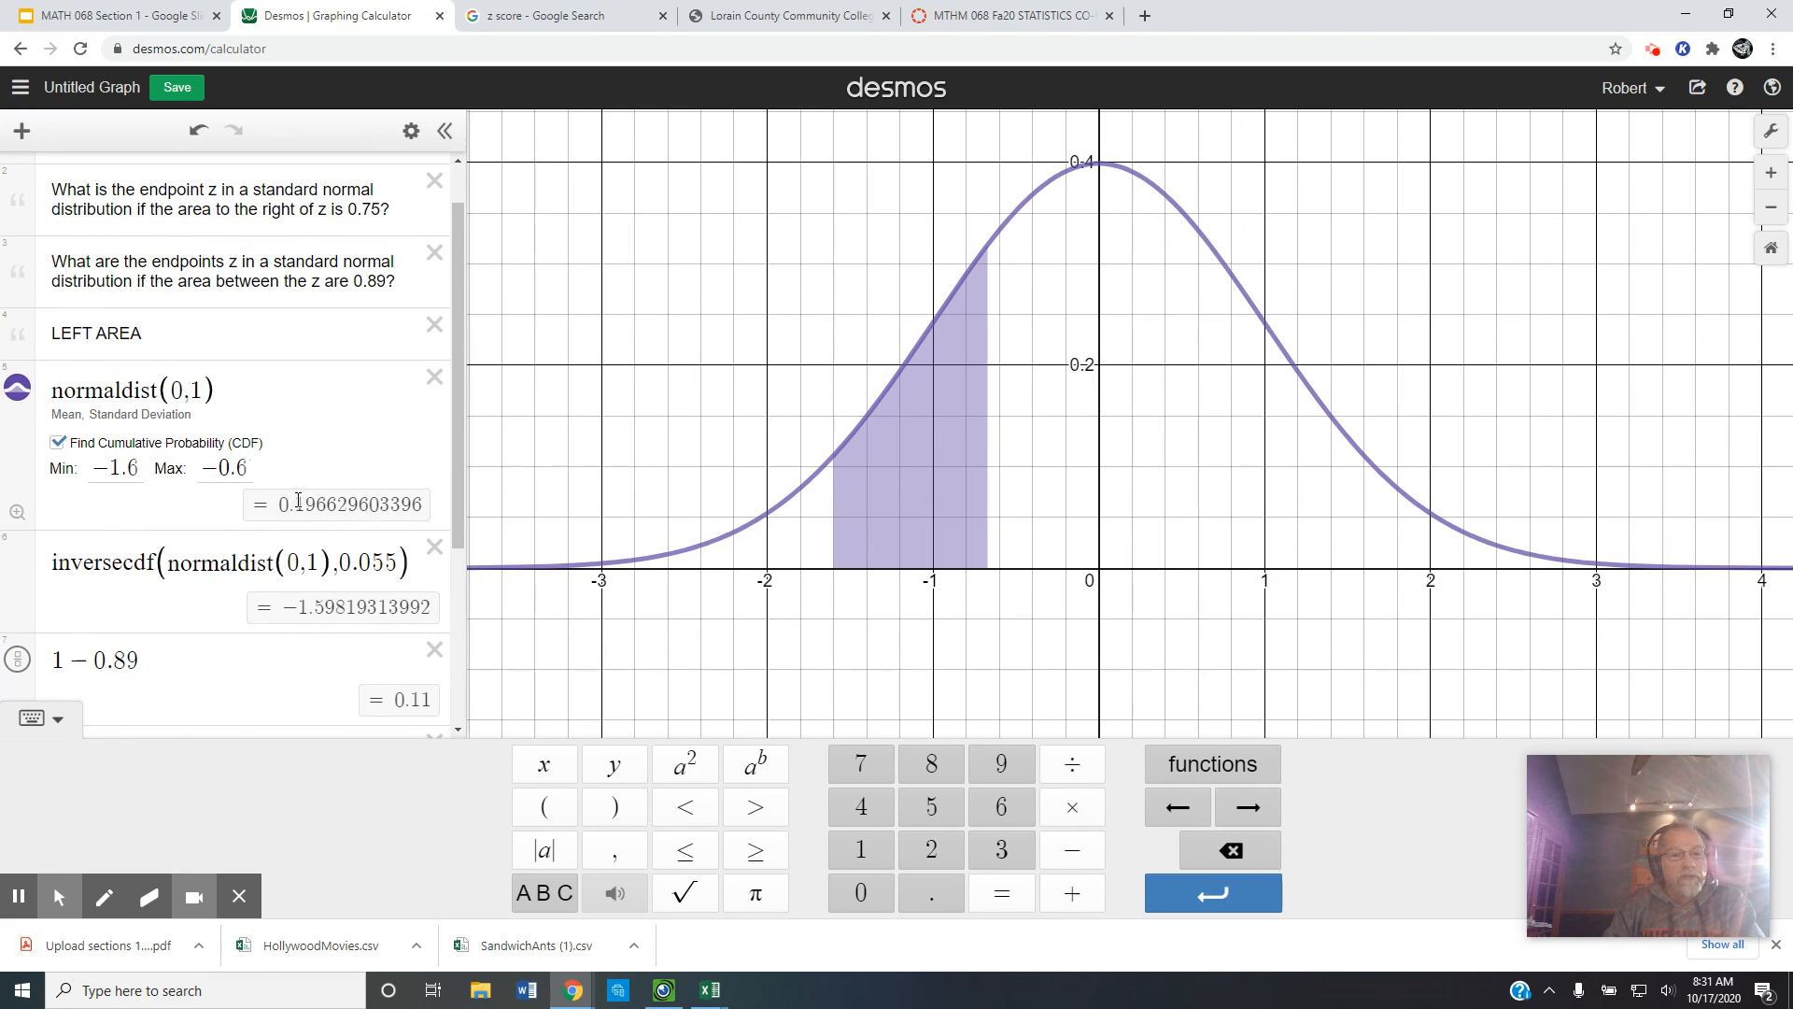
pyautogui.click(415, 567)
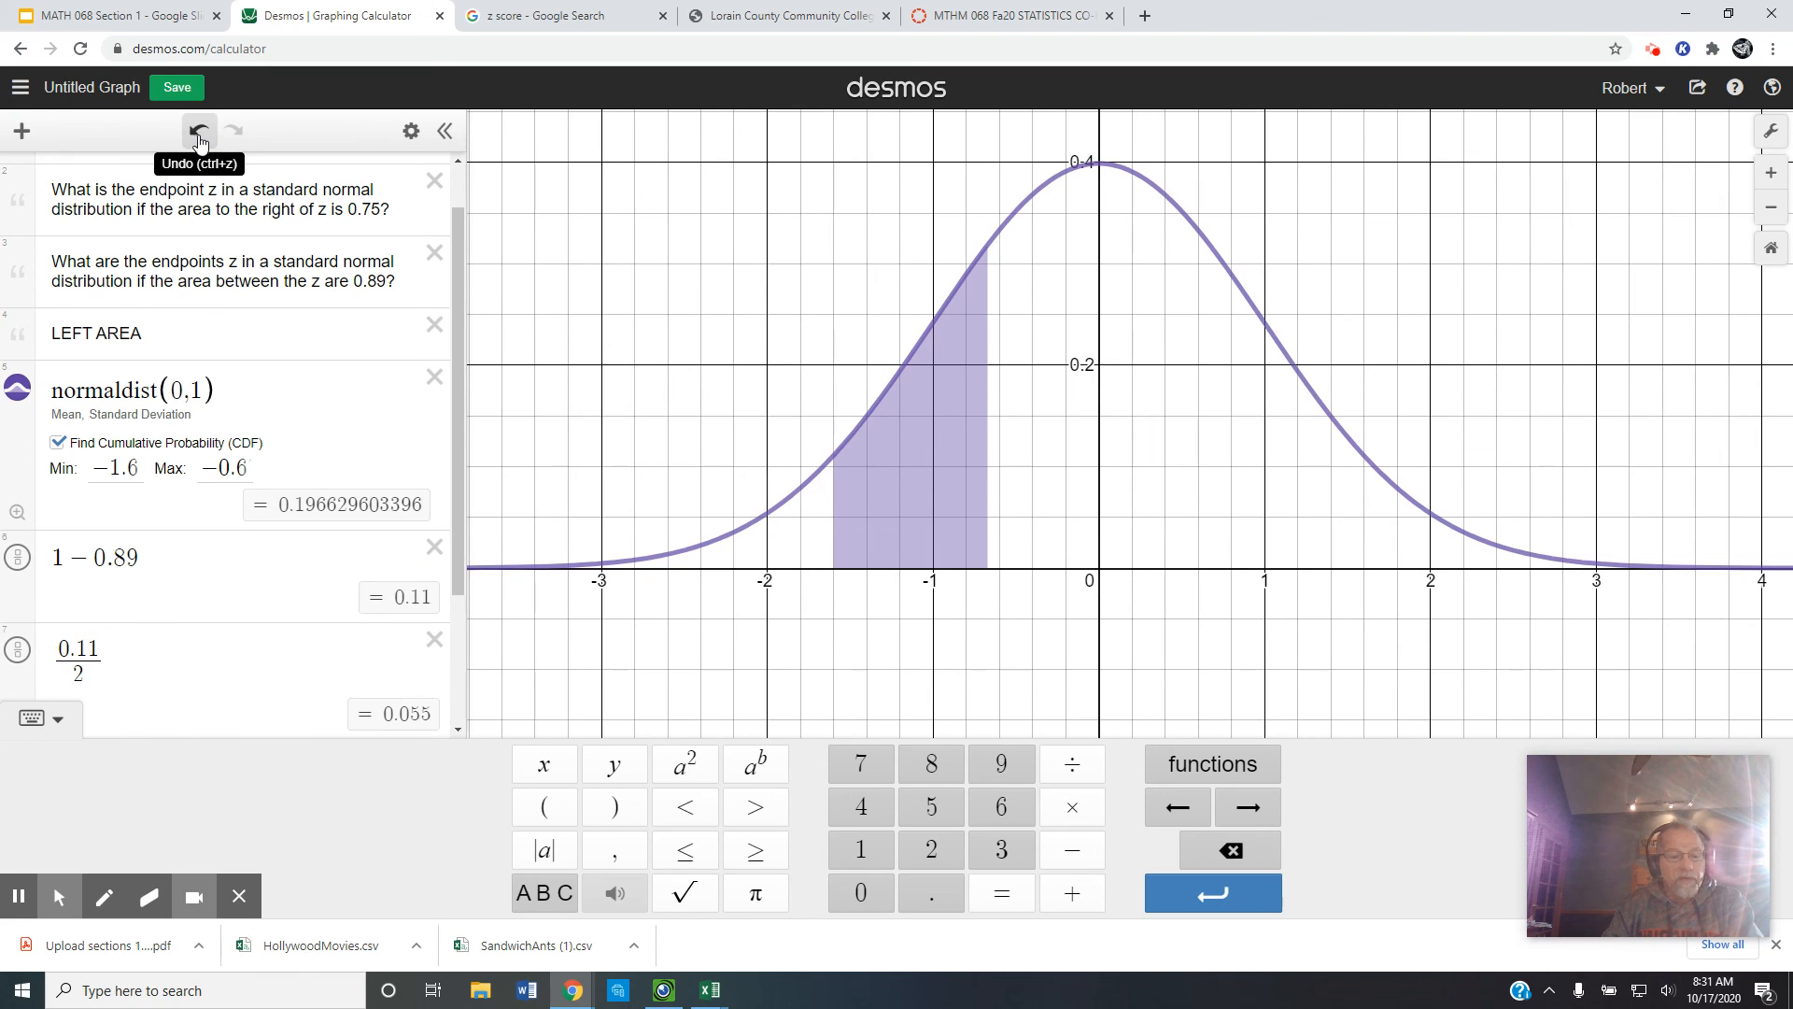
pyautogui.hotkey('ctrl', 'z')
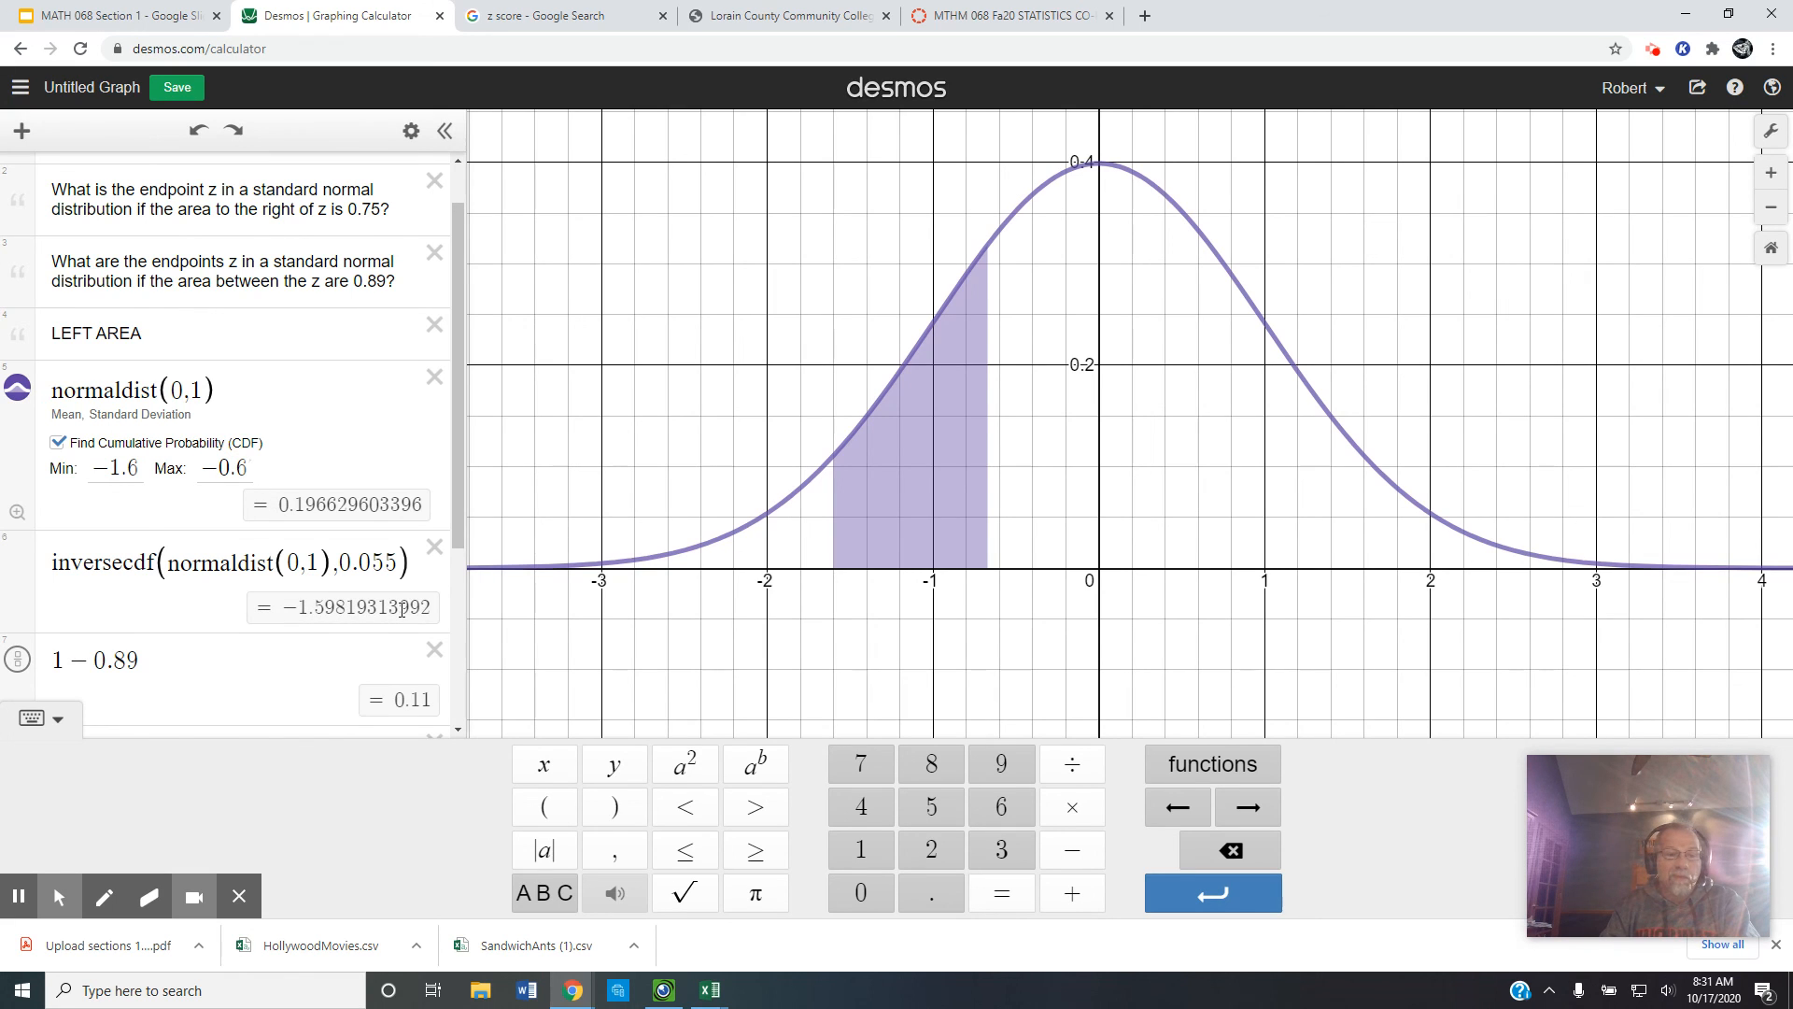
# Copy the whole inversecdf expression with area 0.055 onto a new line below the 1-0.055 calculation.
pyautogui.scroll(-1, 396, 502)
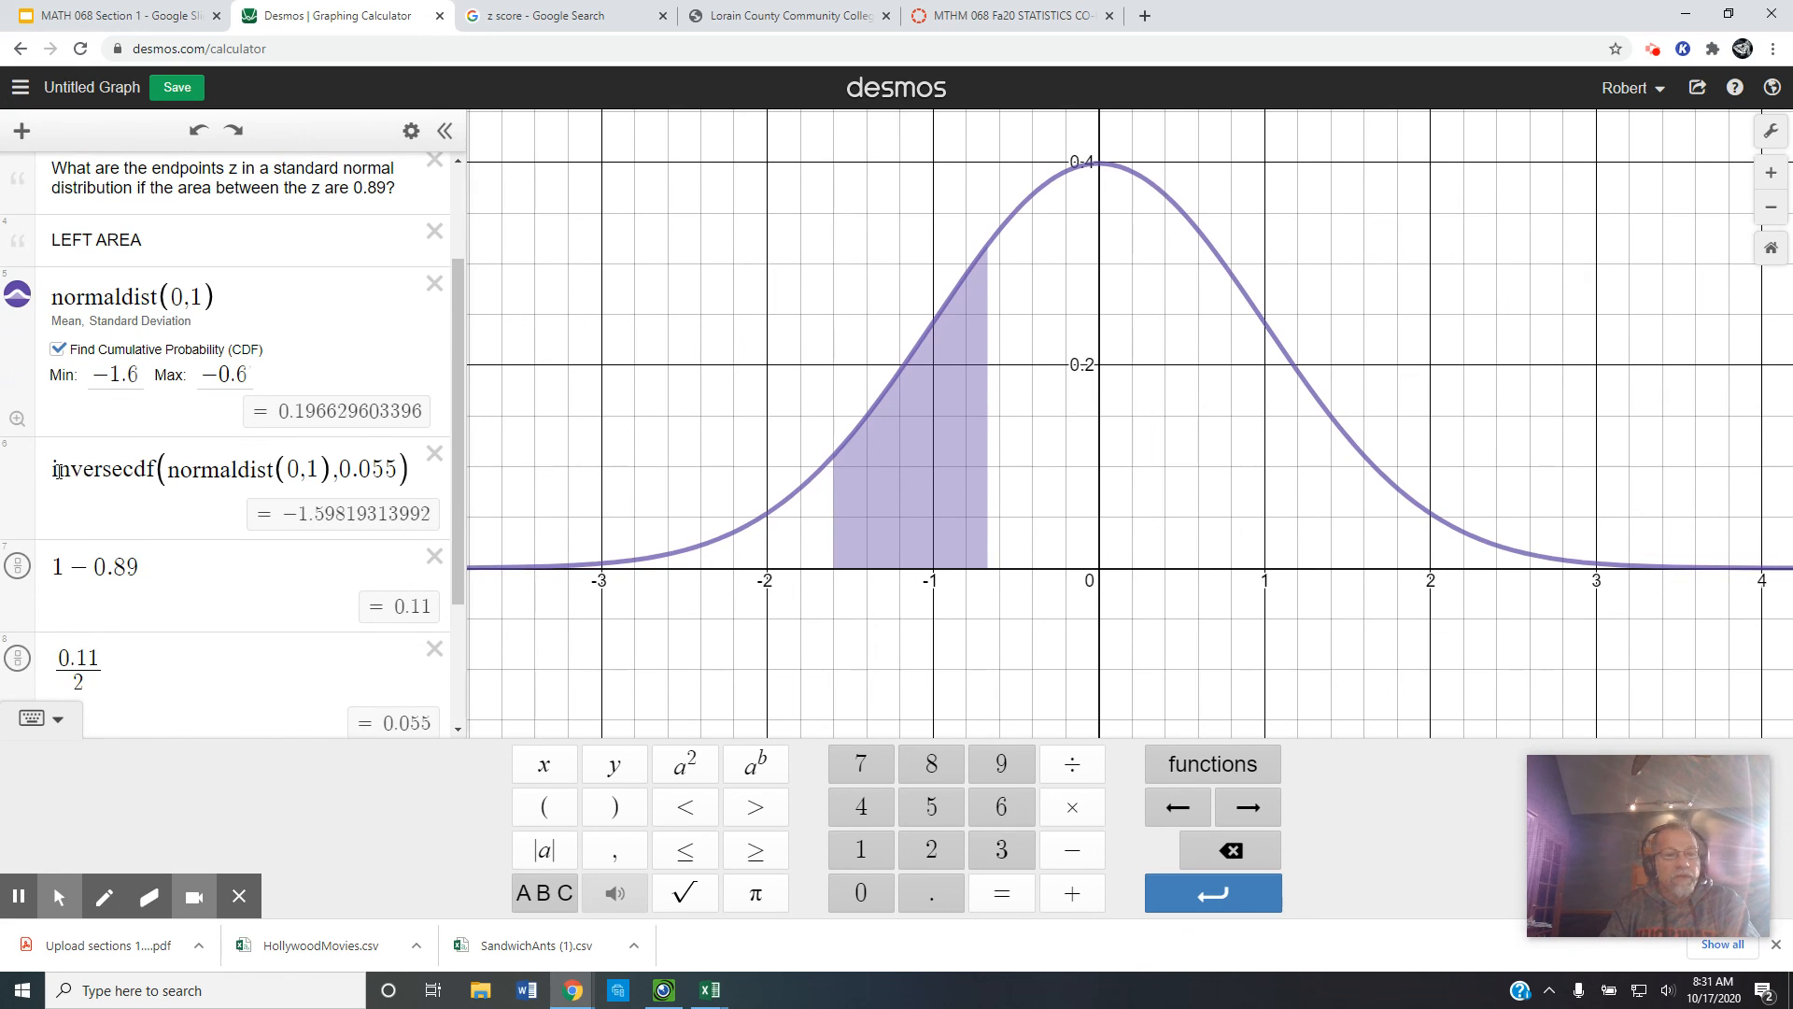
pyautogui.moveTo(52, 469); pyautogui.dragTo(374, 470)
pyautogui.hotkey('ctrl', 'c')
pyautogui.scroll(-2, 372, 504)
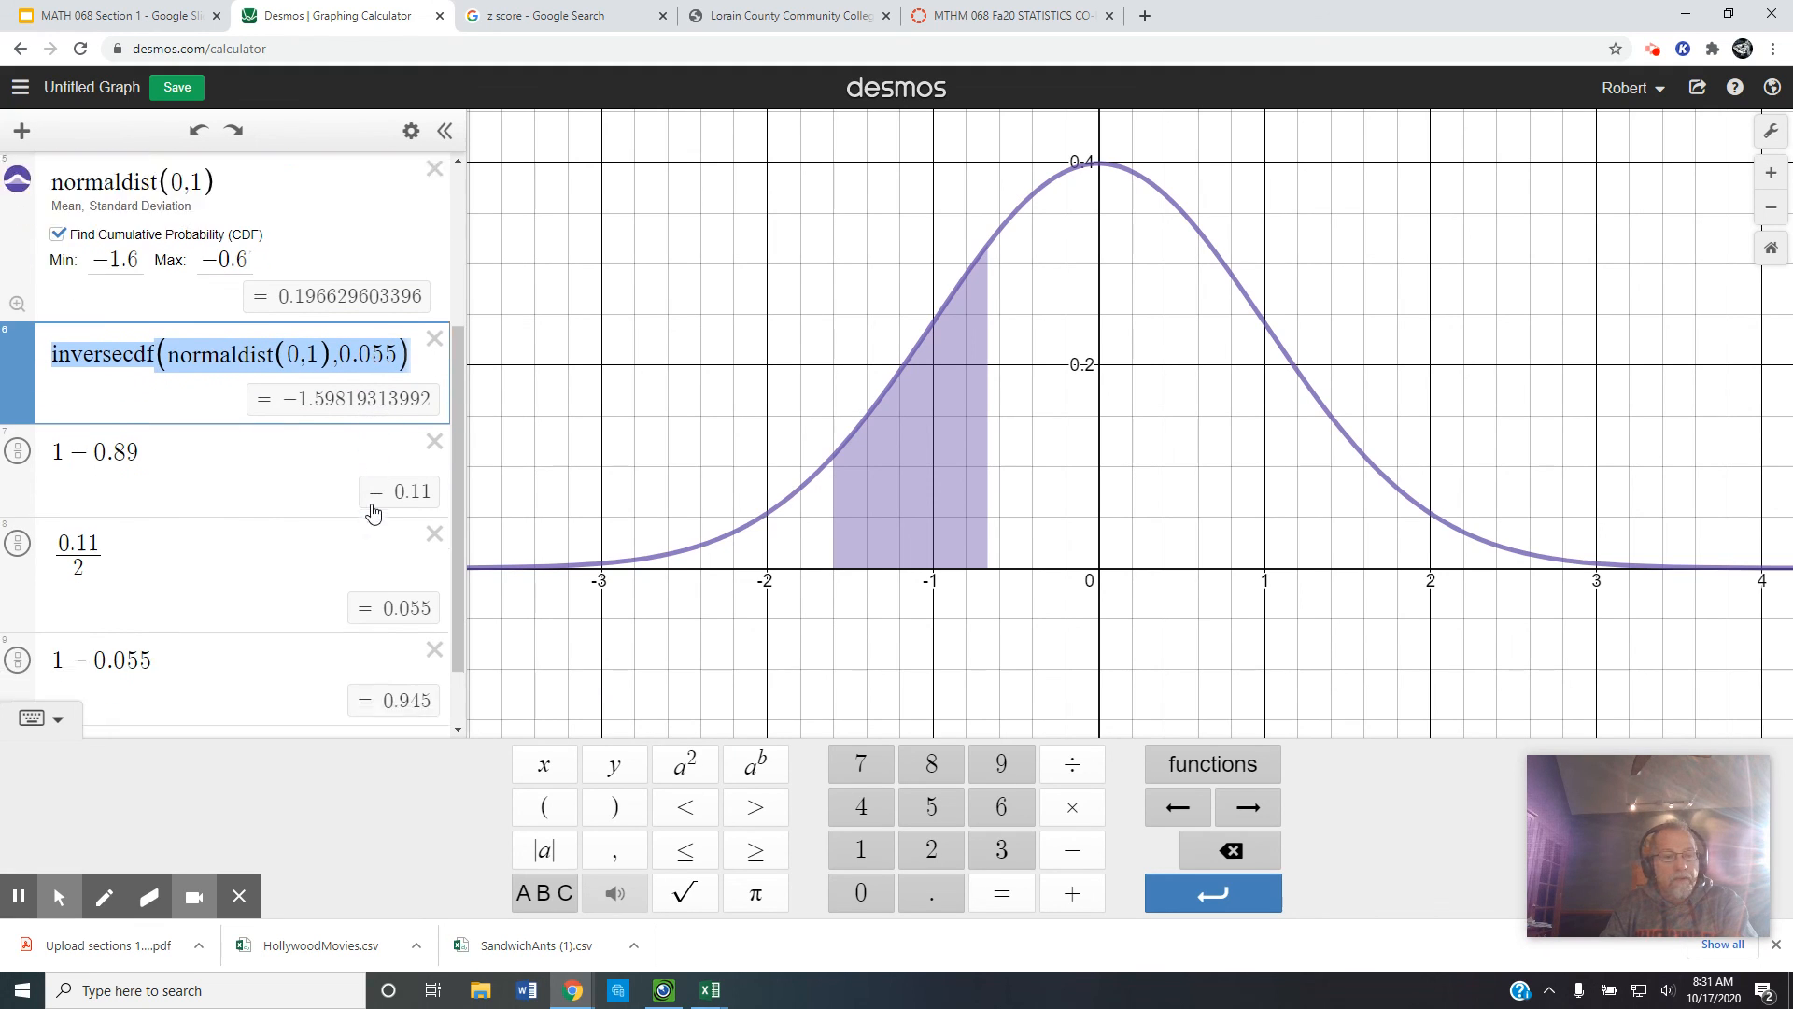
pyautogui.click(320, 679)
pyautogui.hotkey('ctrl', 'v')
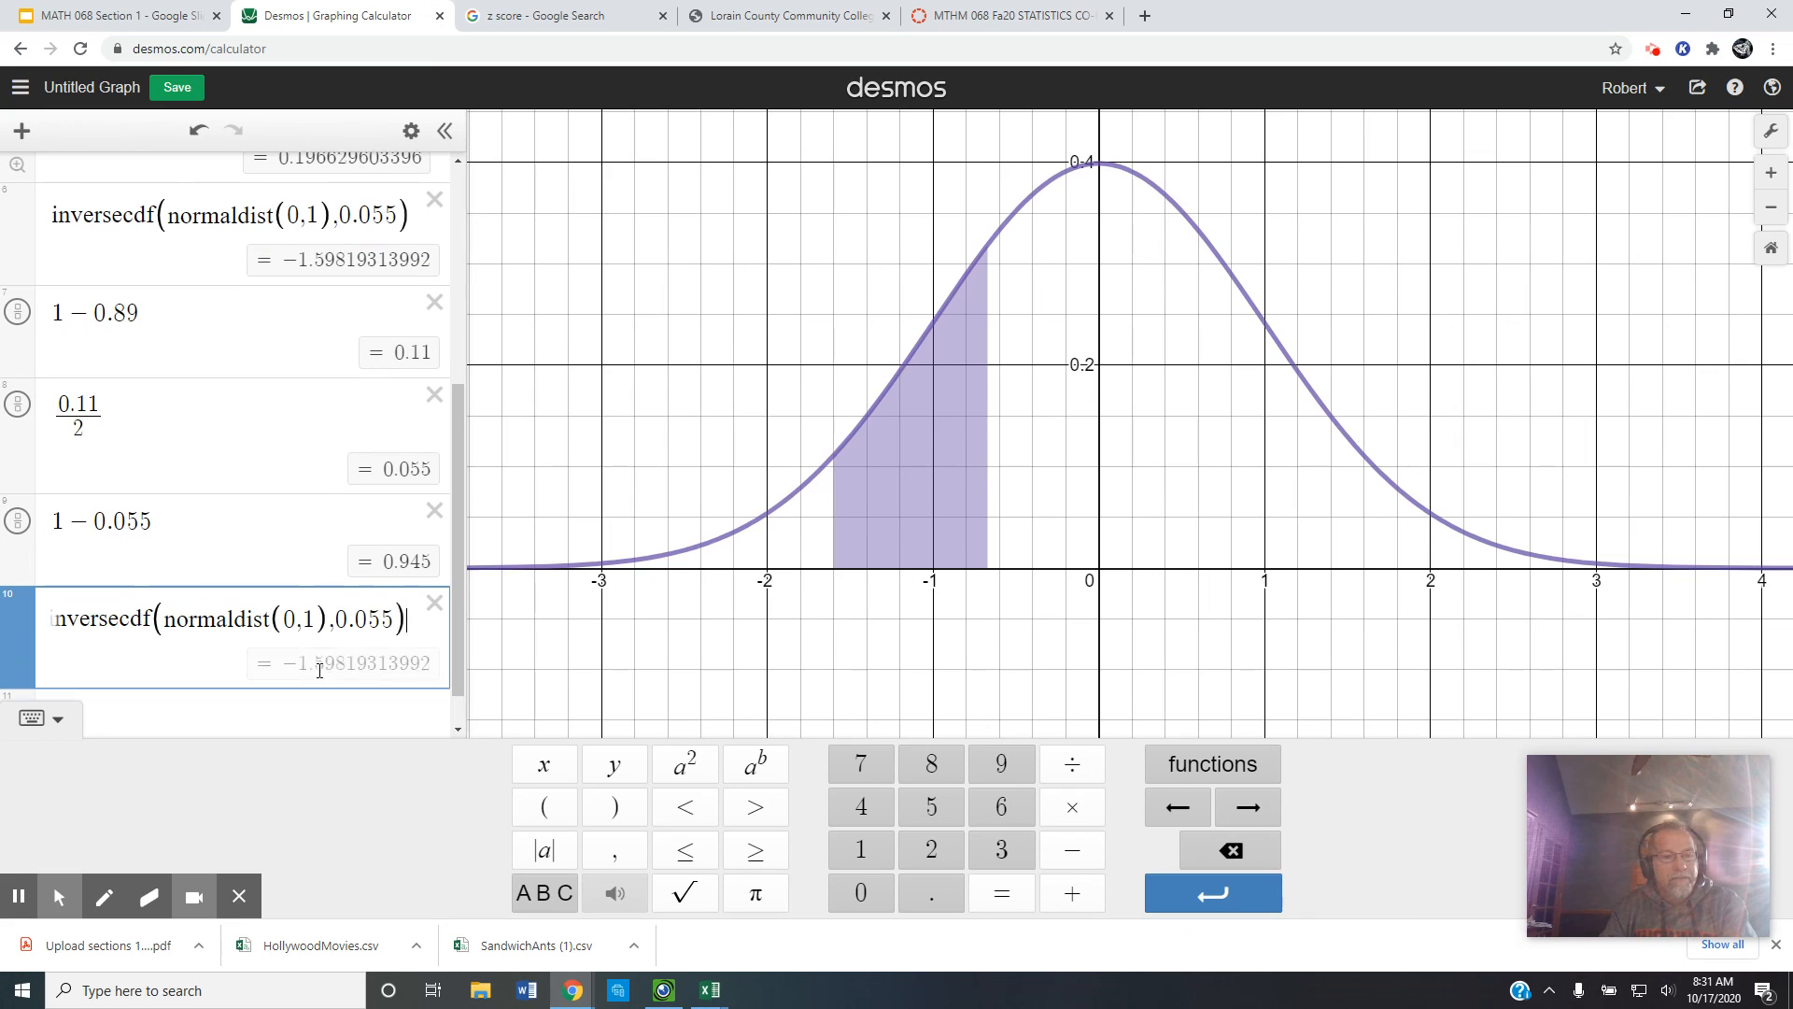
# Set the area in the copied inversecdf expression to 0.945.
pyautogui.click(367, 618)
pyautogui.press('BackSpace')
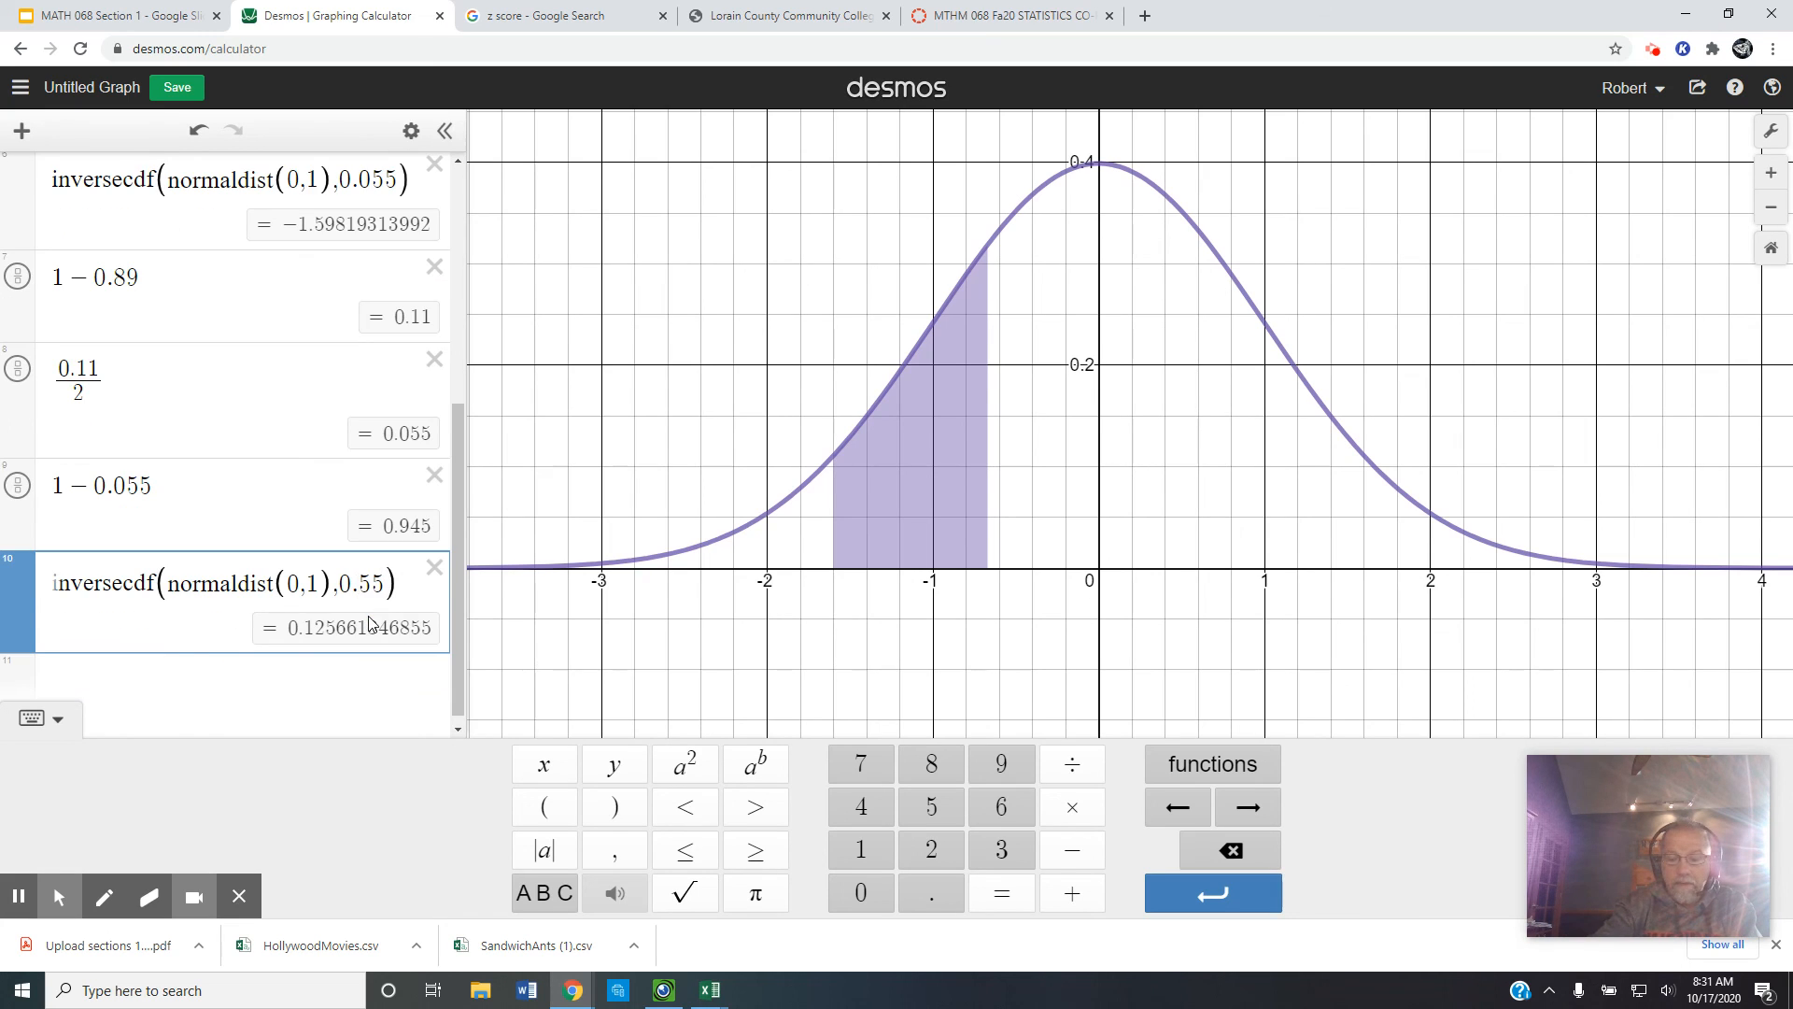
pyautogui.write('9')
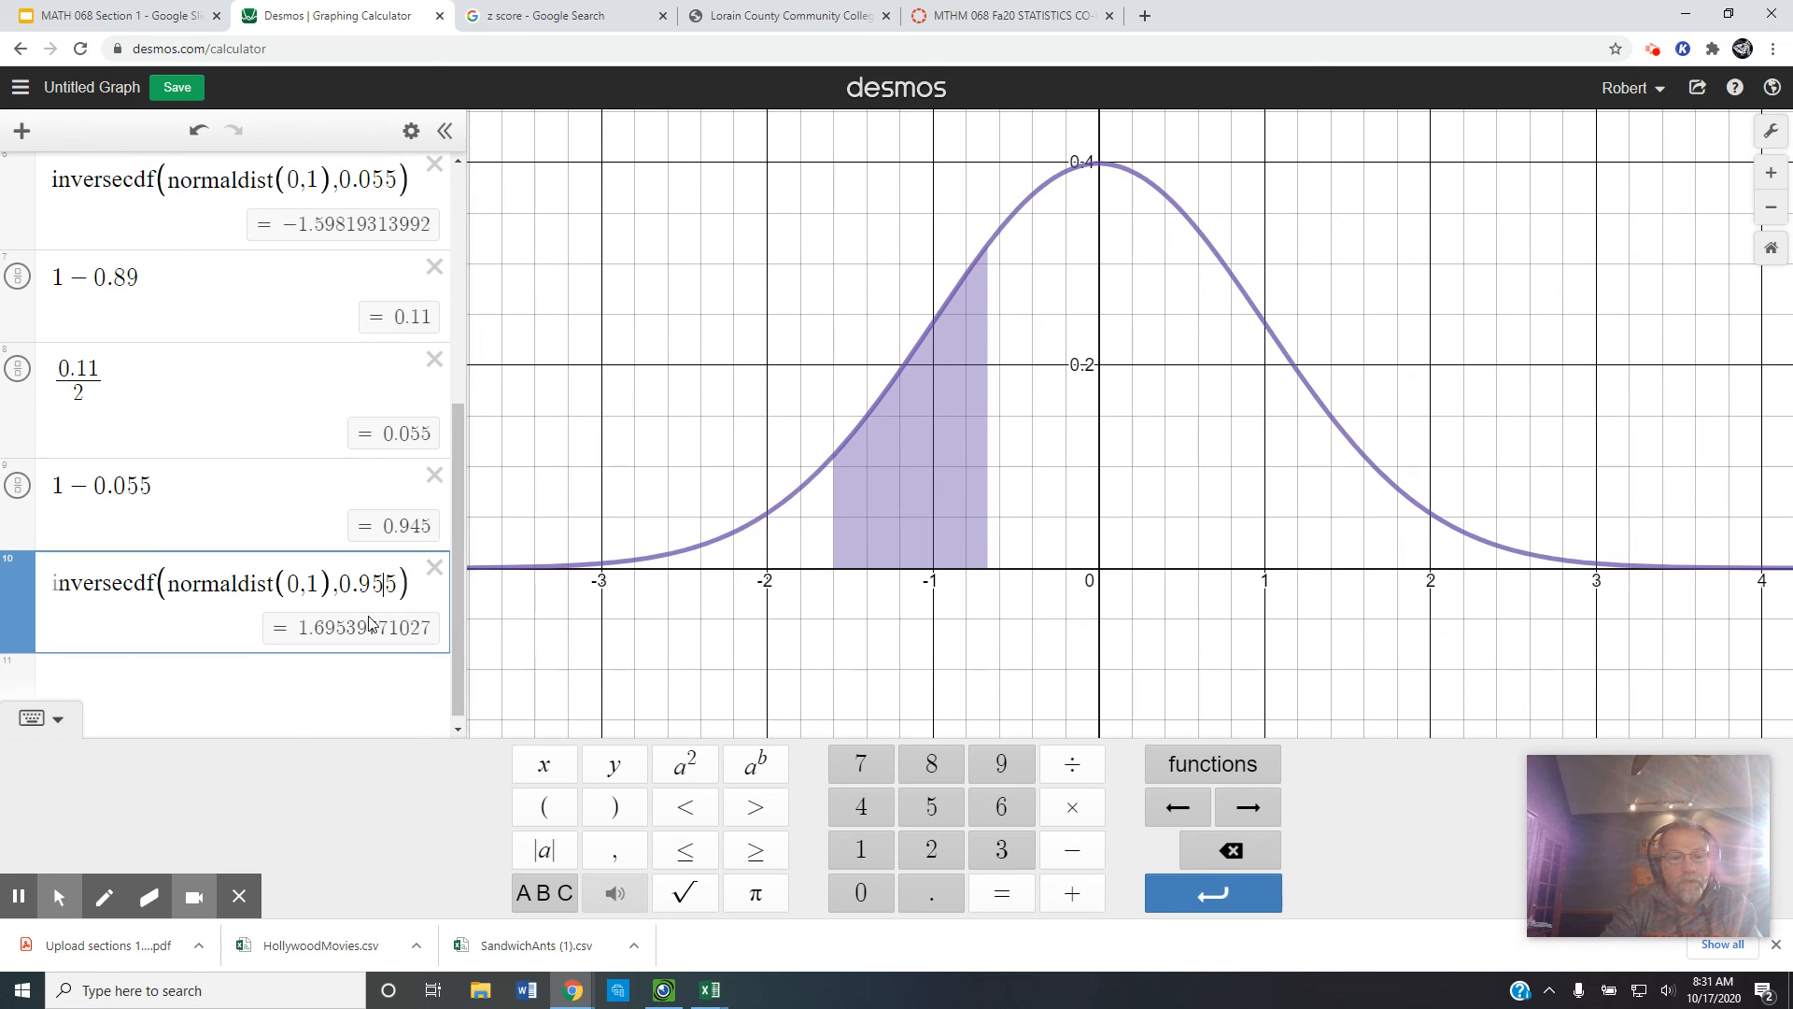
pyautogui.press('BackSpace')
pyautogui.write('4')
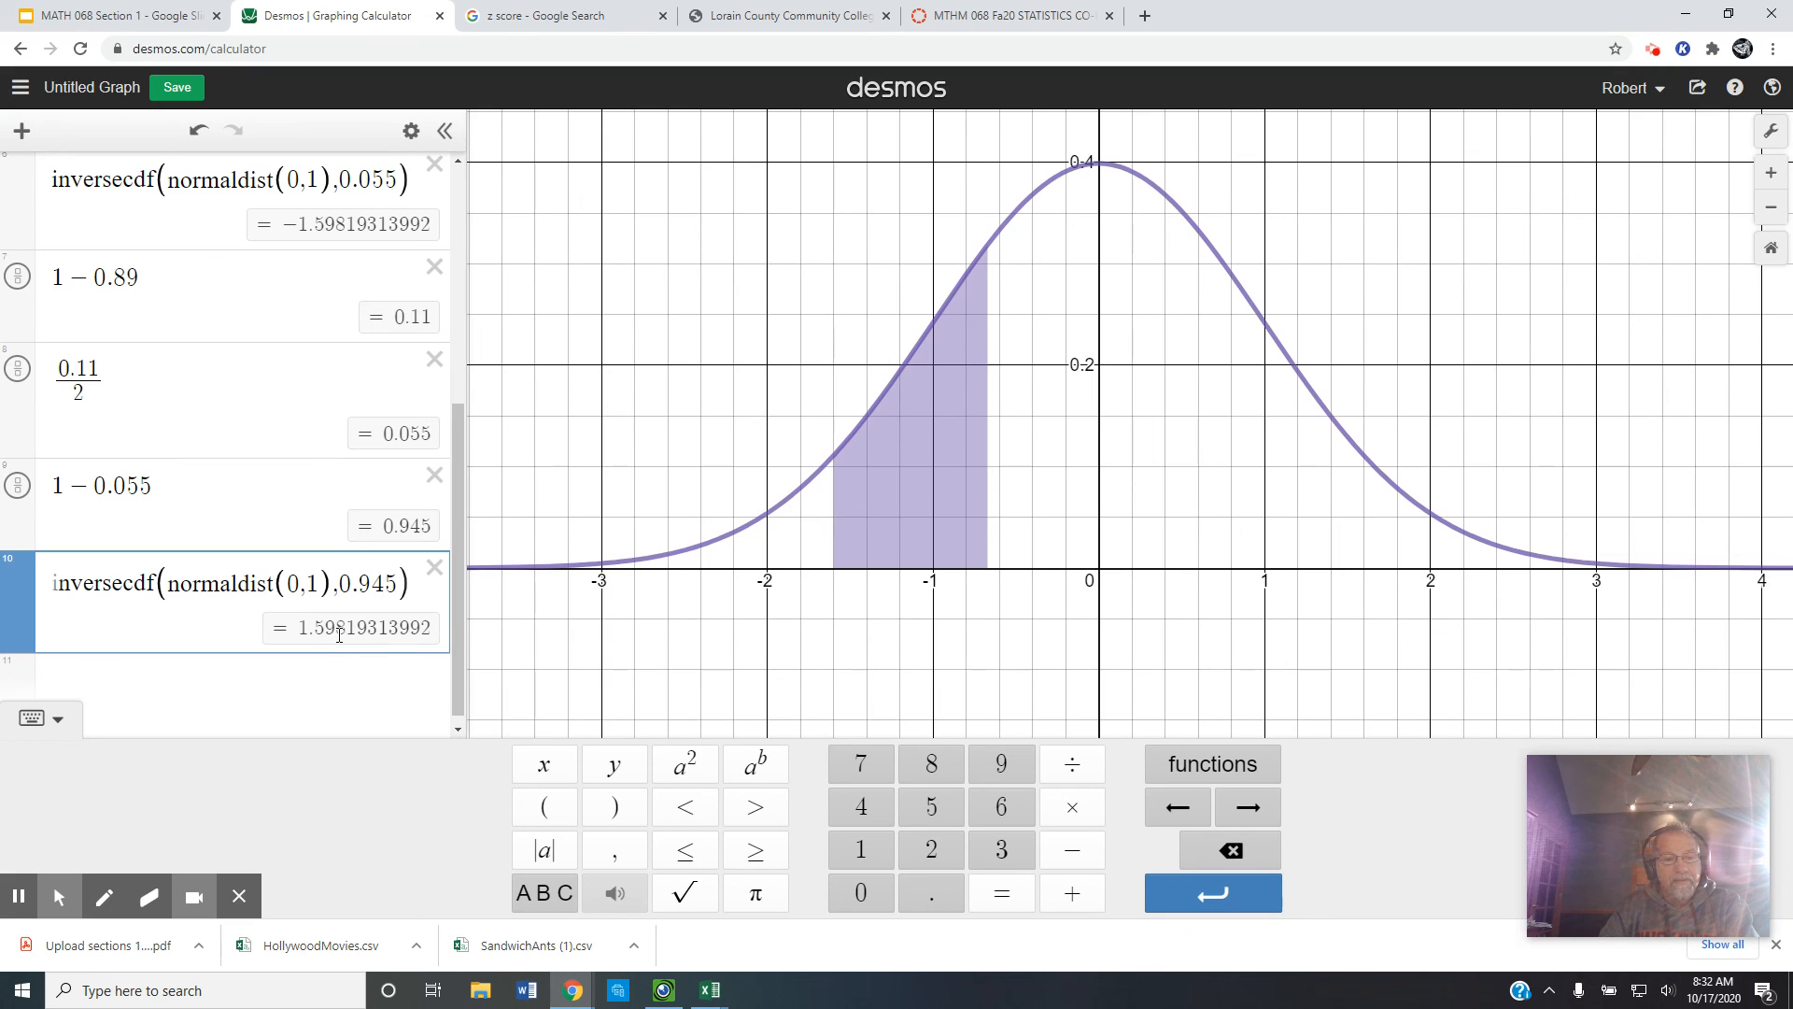
# Set the cumulative probability maximum of the normaldist(0,1) expression to 1.6.
pyautogui.scroll(1, 339, 634)
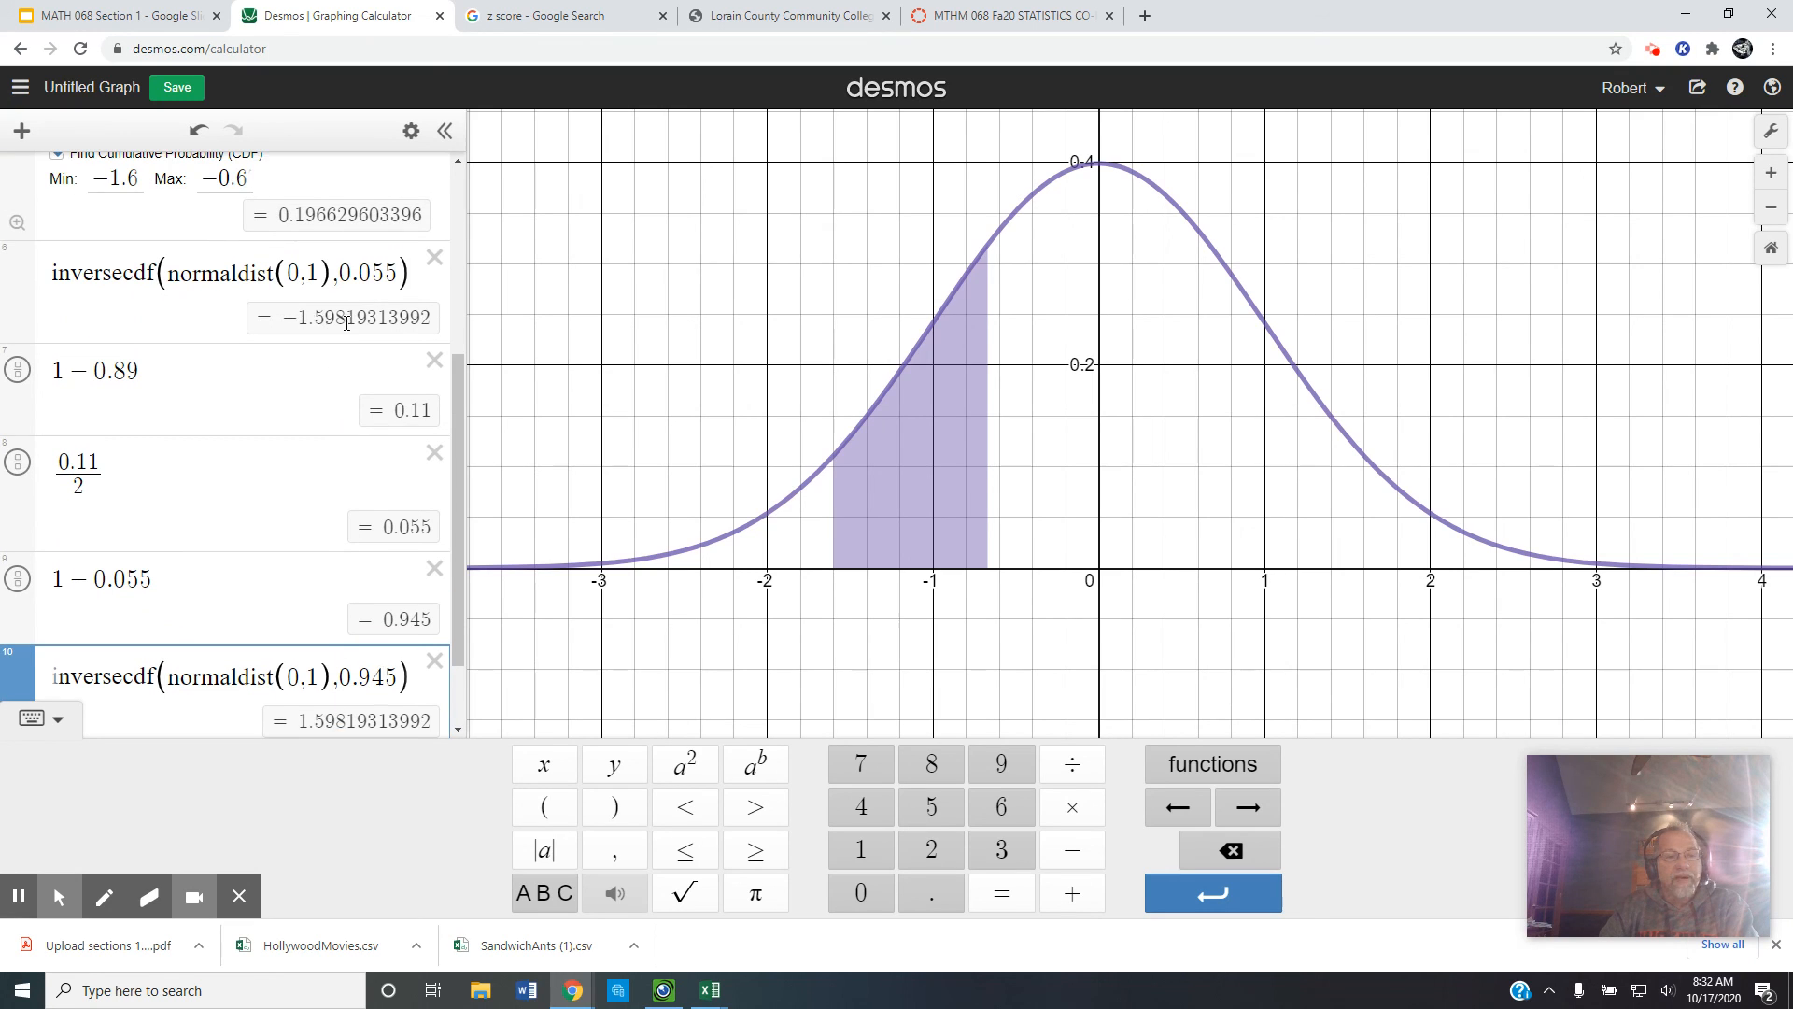
pyautogui.scroll(-1, 363, 456)
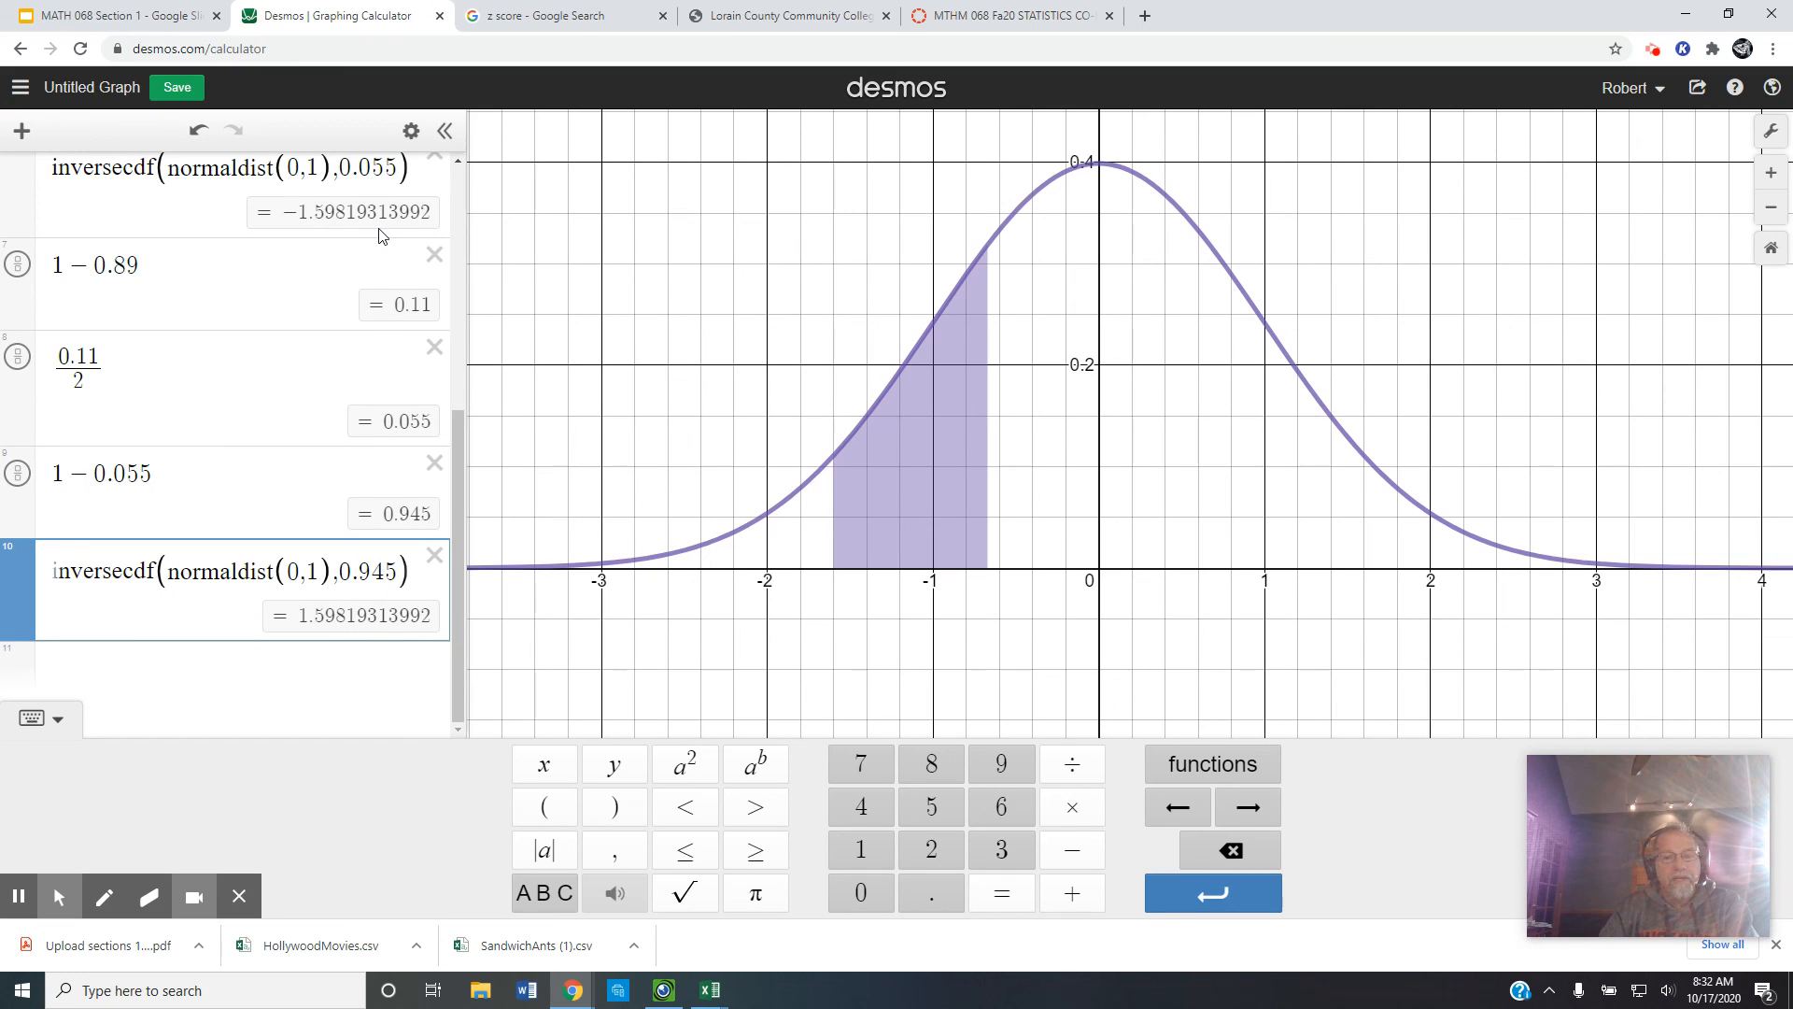
pyautogui.scroll(4, 408, 311)
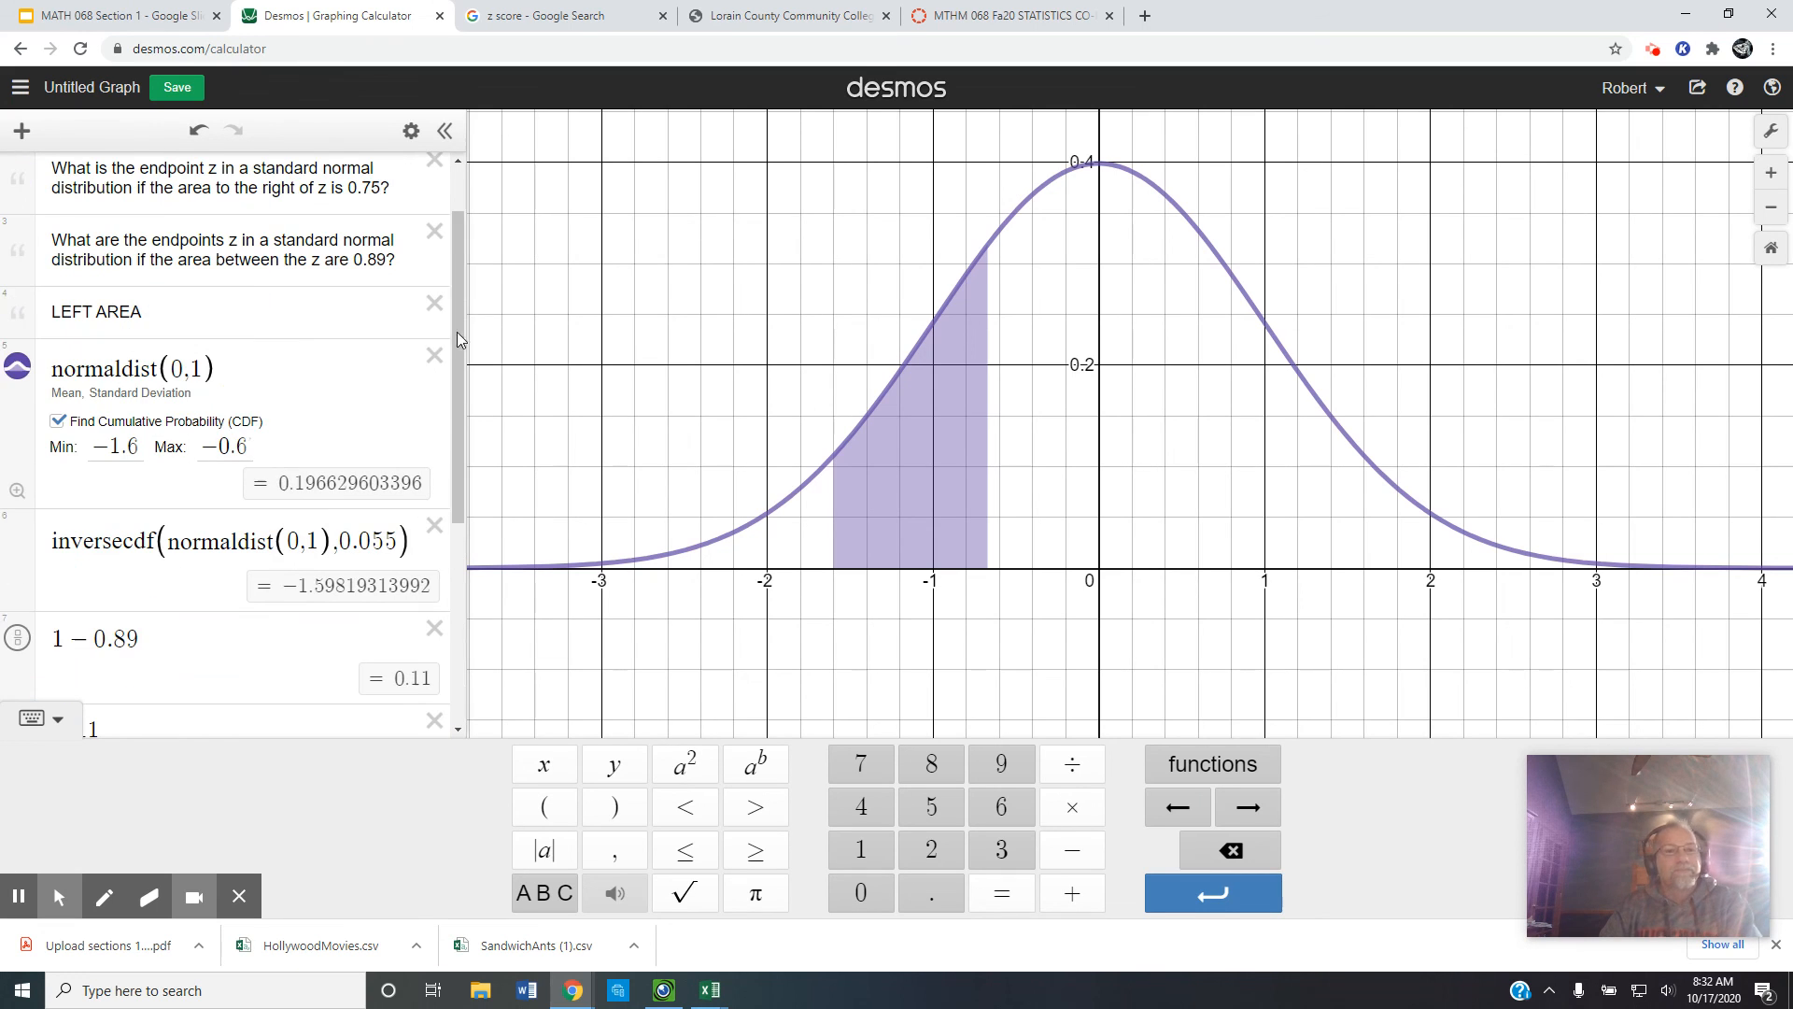
pyautogui.click(249, 445)
pyautogui.click(249, 446)
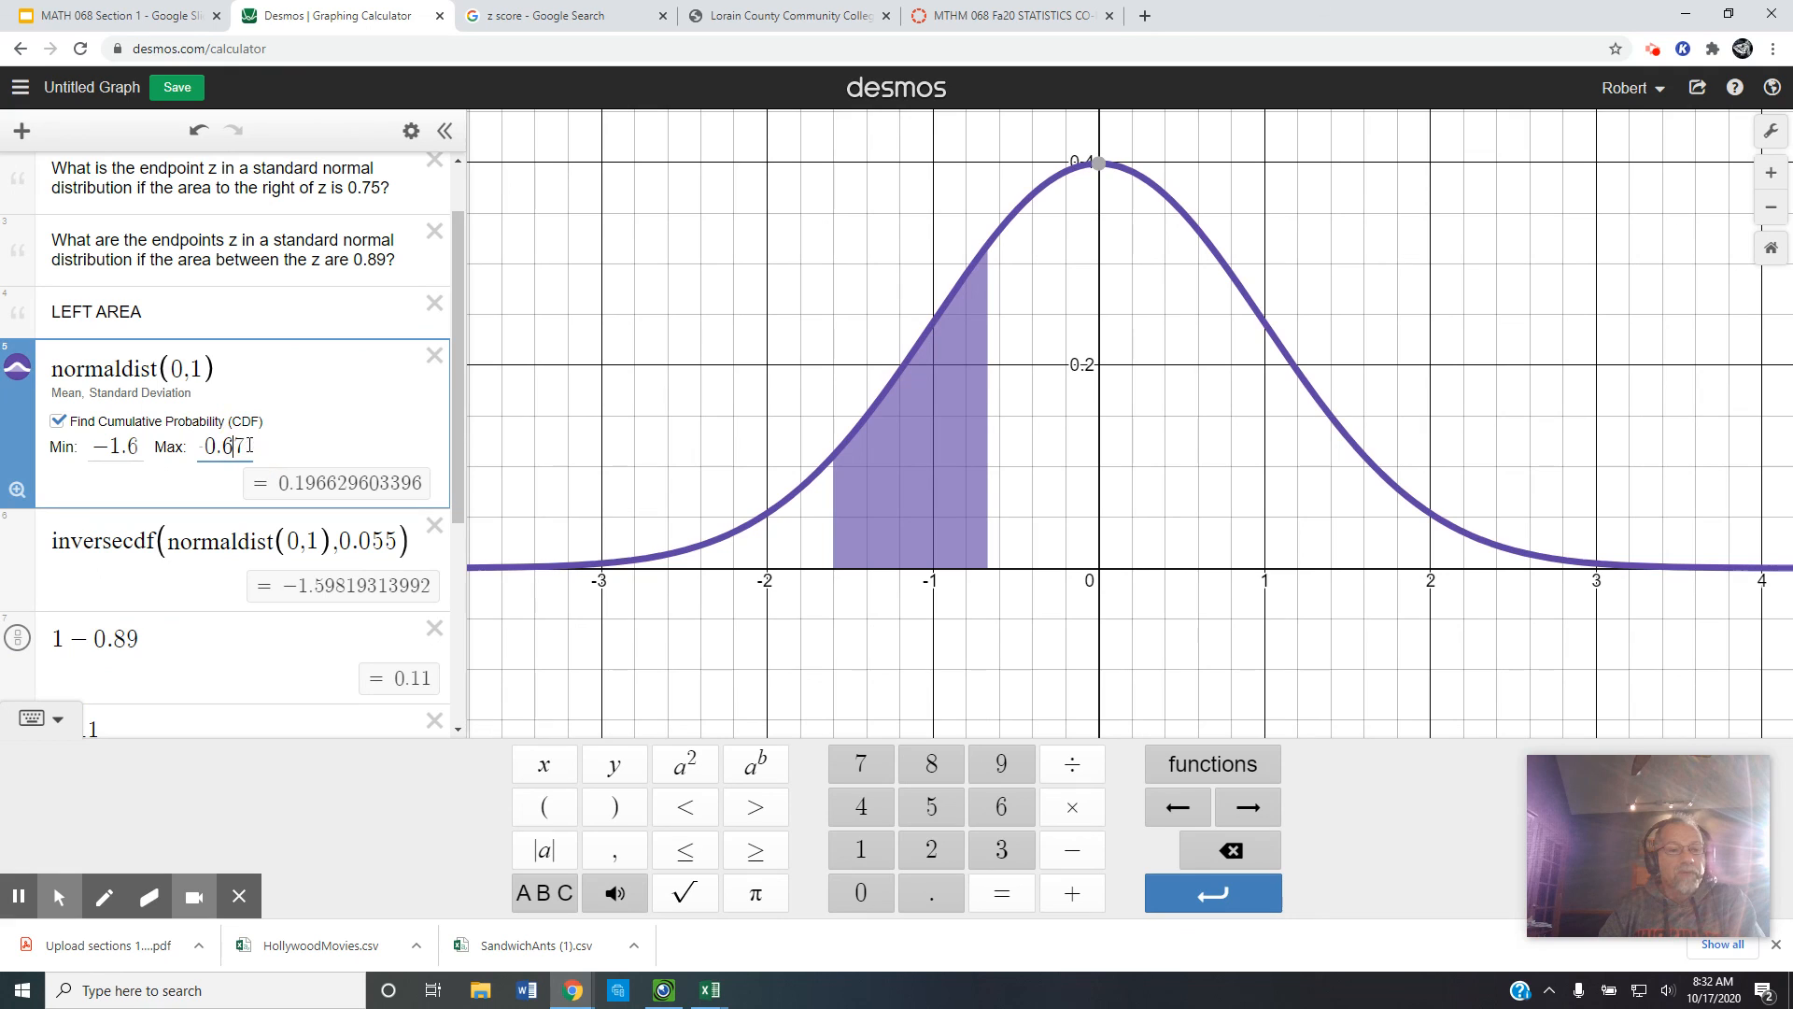
pyautogui.moveTo(207, 445); pyautogui.dragTo(269, 453)
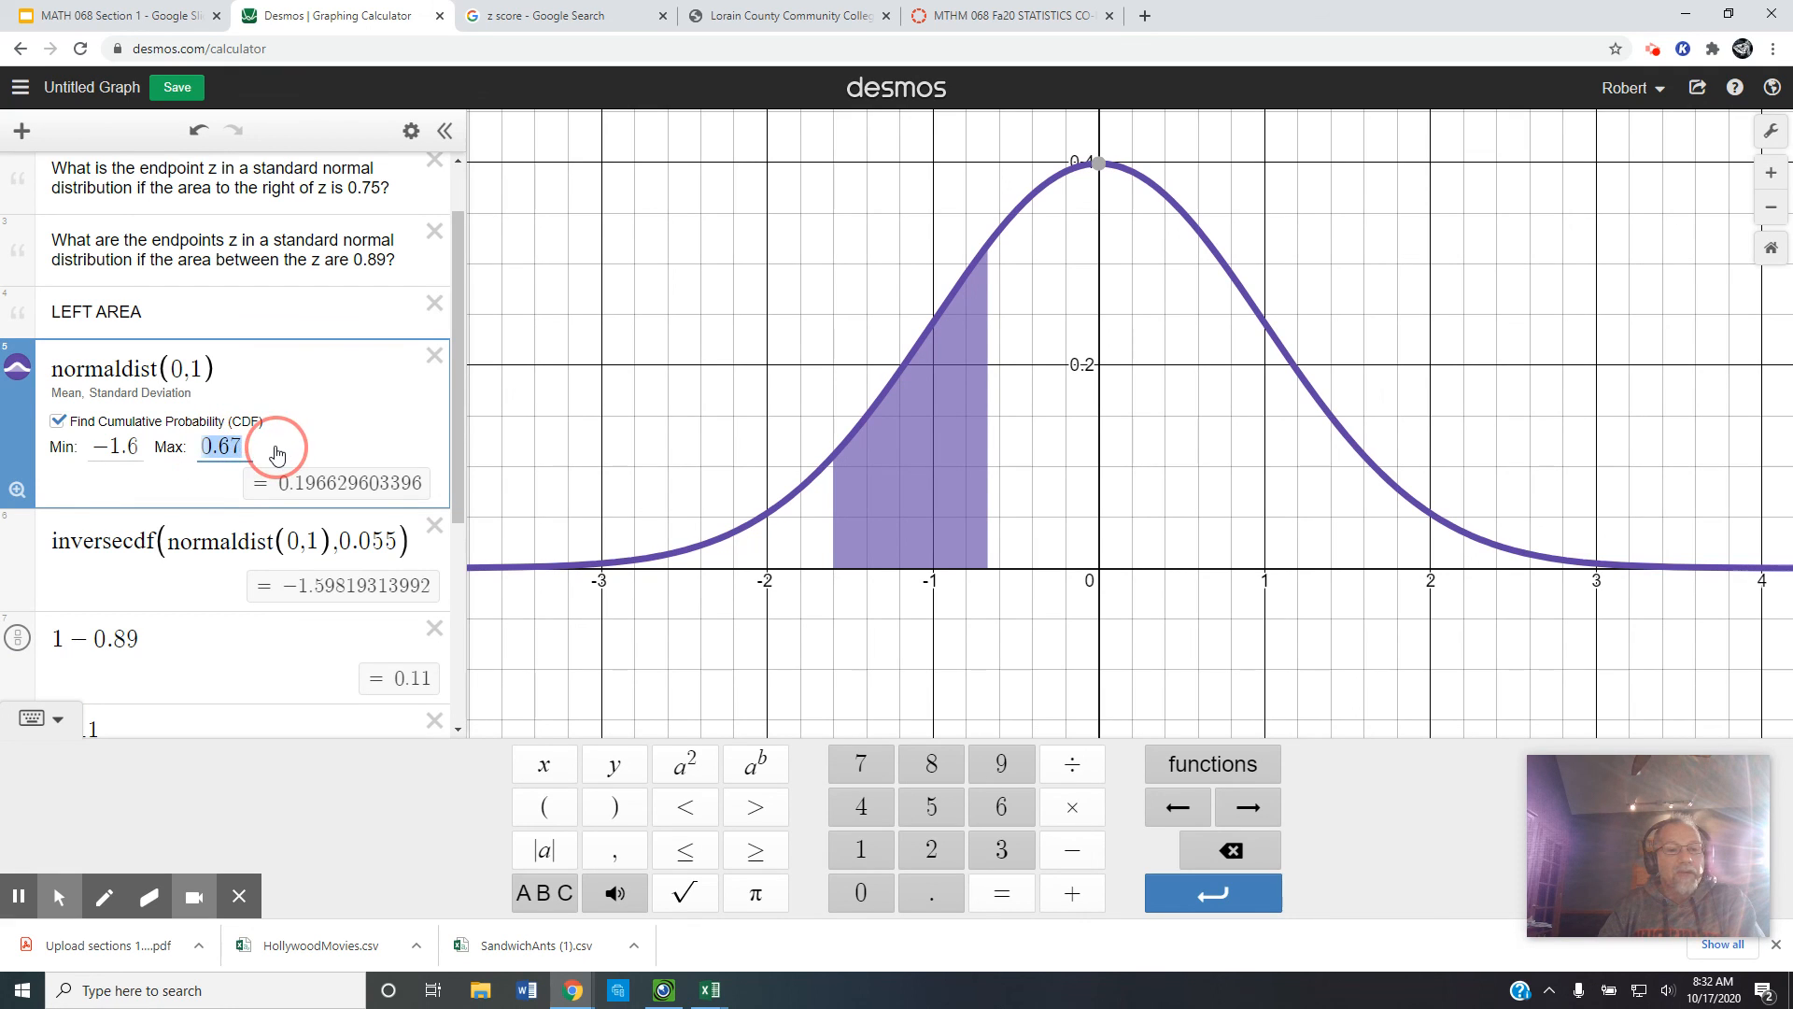
pyautogui.write('1.6')
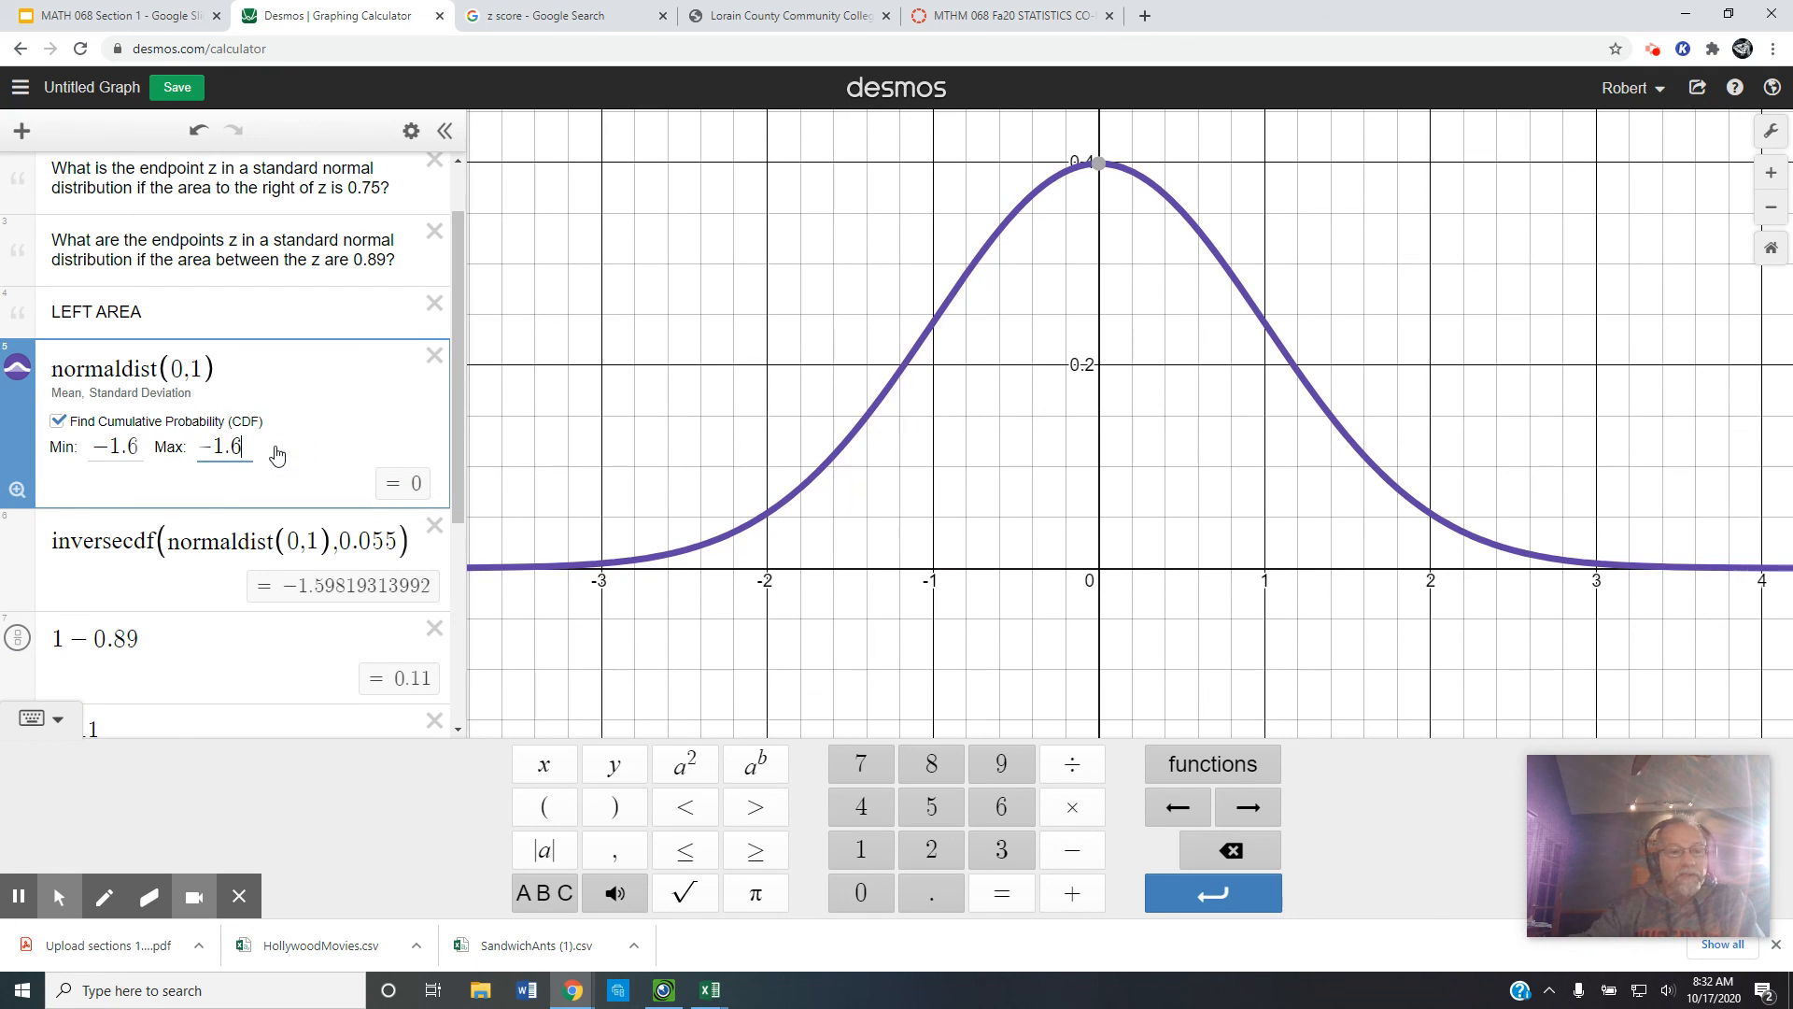
pyautogui.click(210, 449)
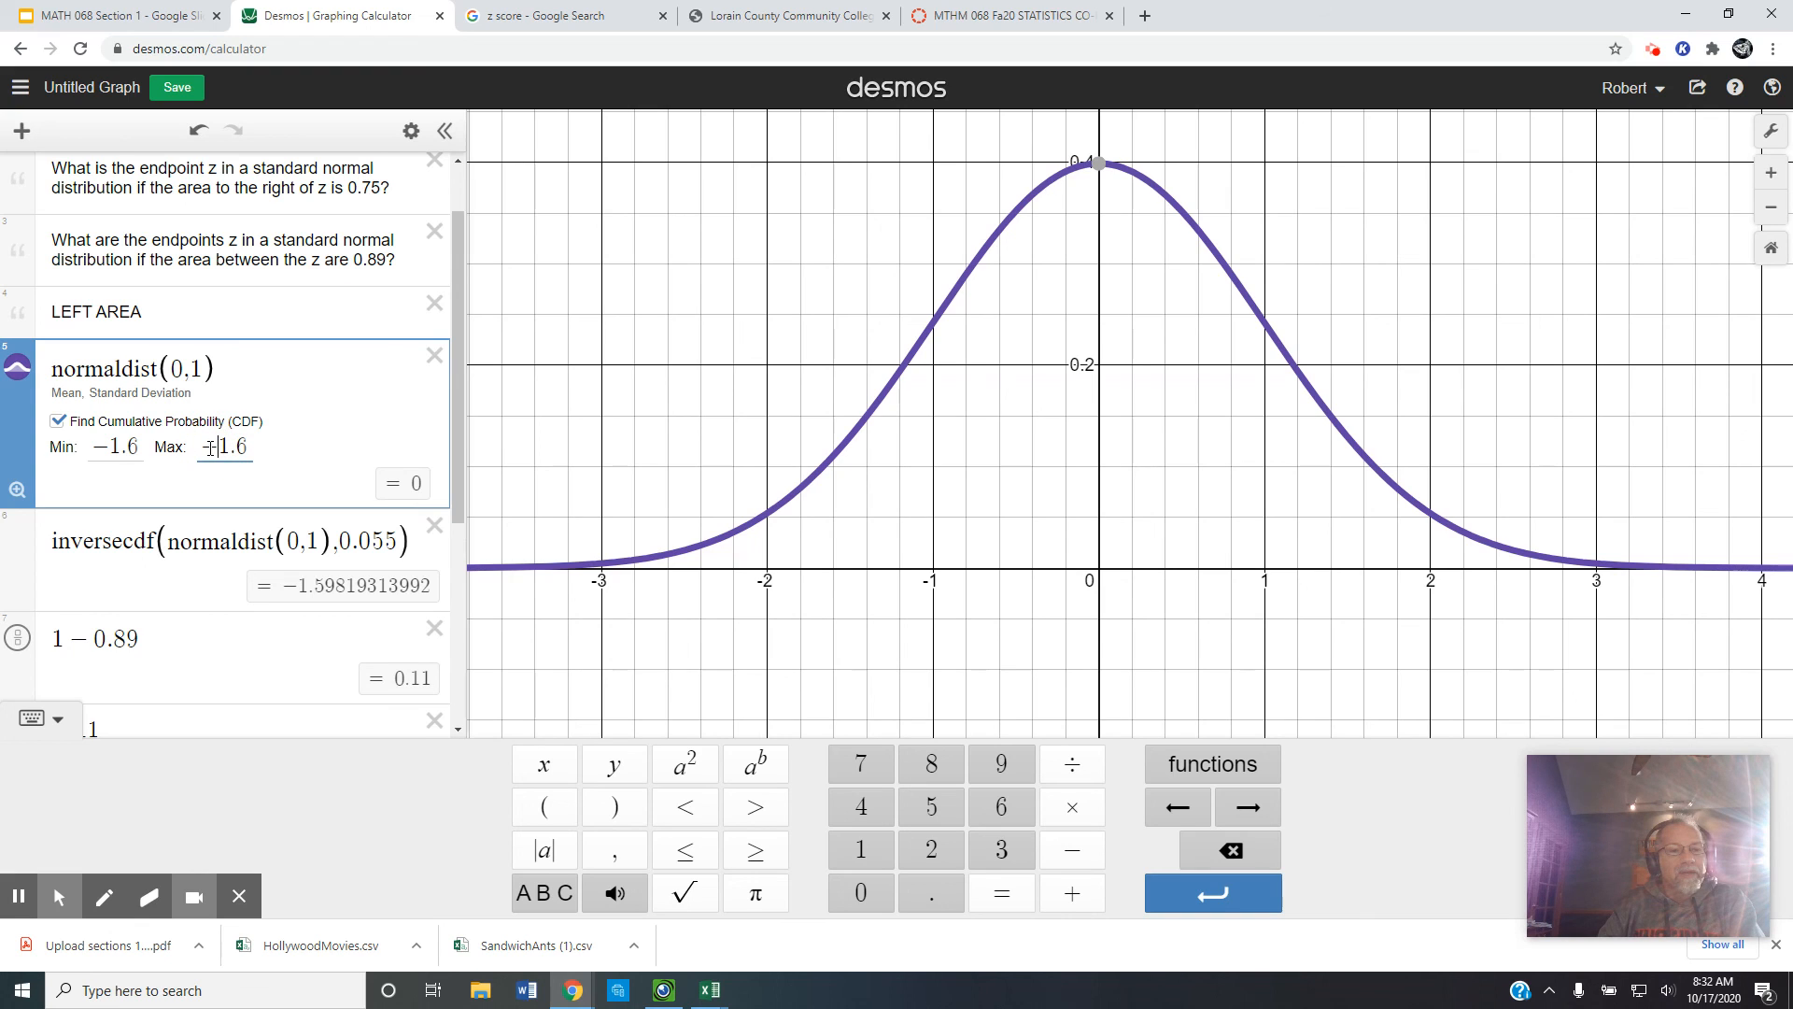
pyautogui.press('BackSpace')
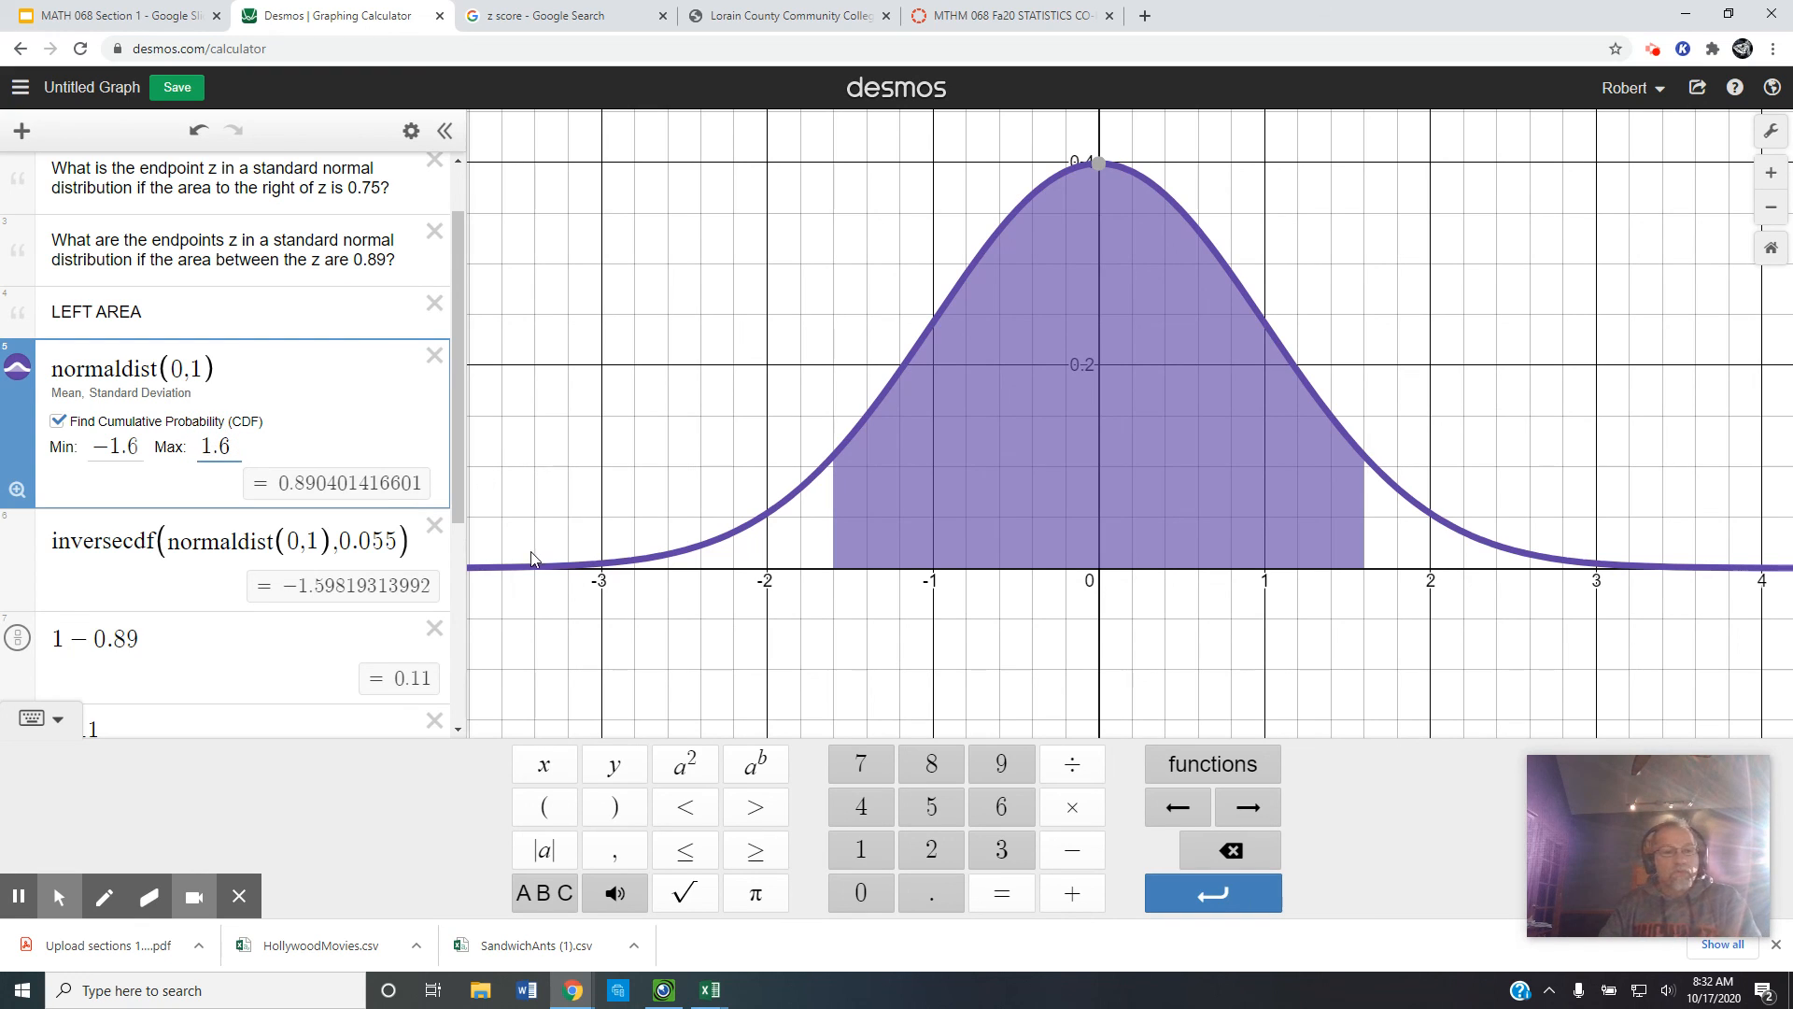
# Examine the shaded area between the endpoints on the curve and compare it with both inversecdf results and the supporting calculations.
pyautogui.scroll(-1, 533, 537)
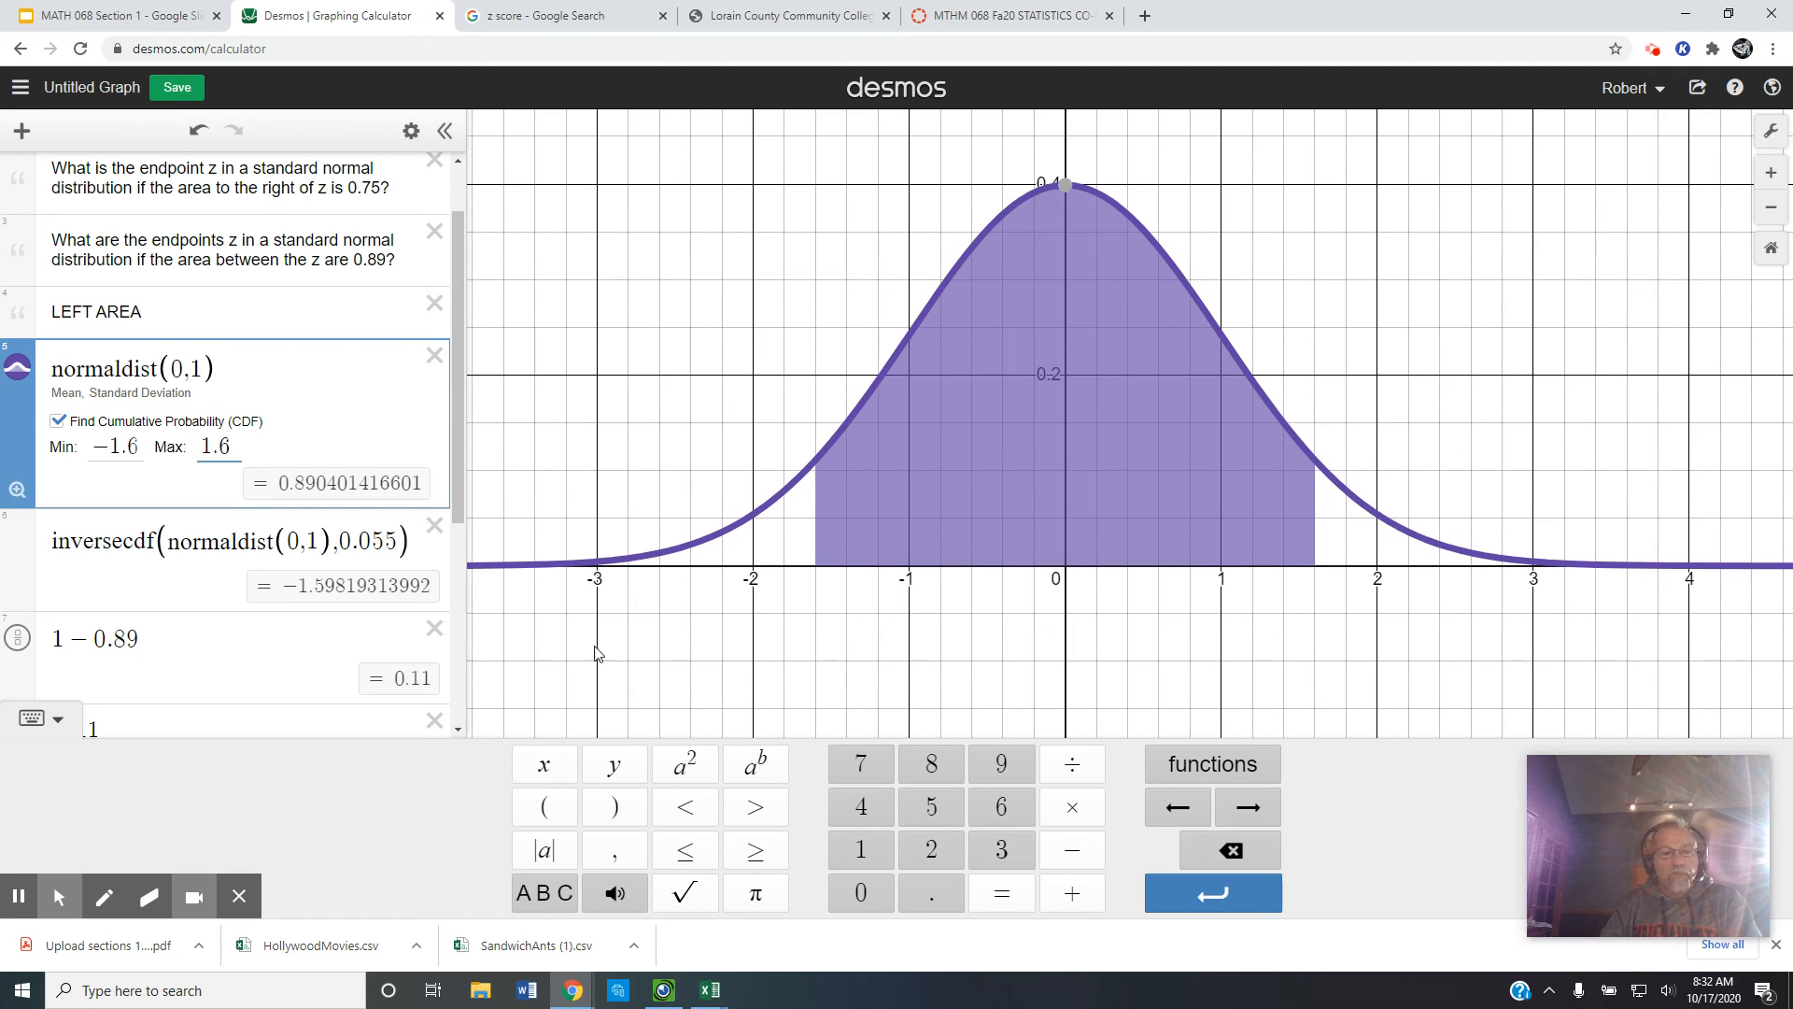
pyautogui.scroll(-1, 552, 672)
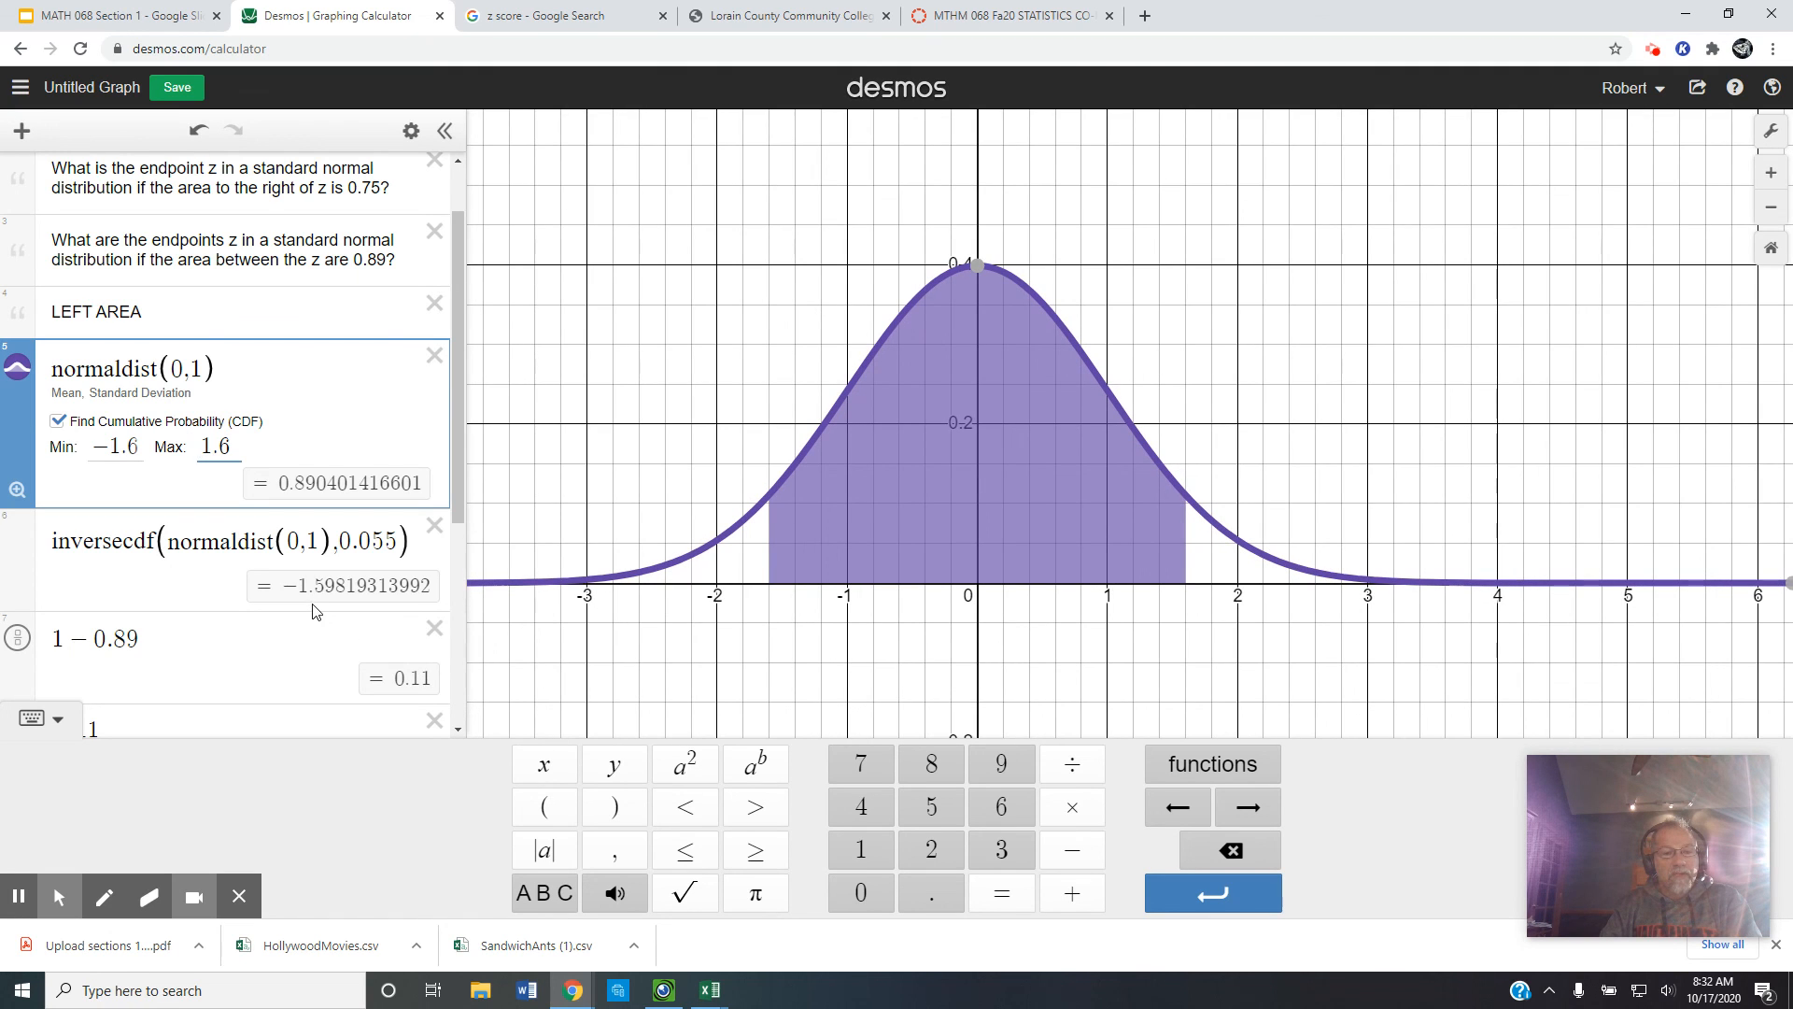
pyautogui.click(270, 641)
pyautogui.scroll(-4, 269, 631)
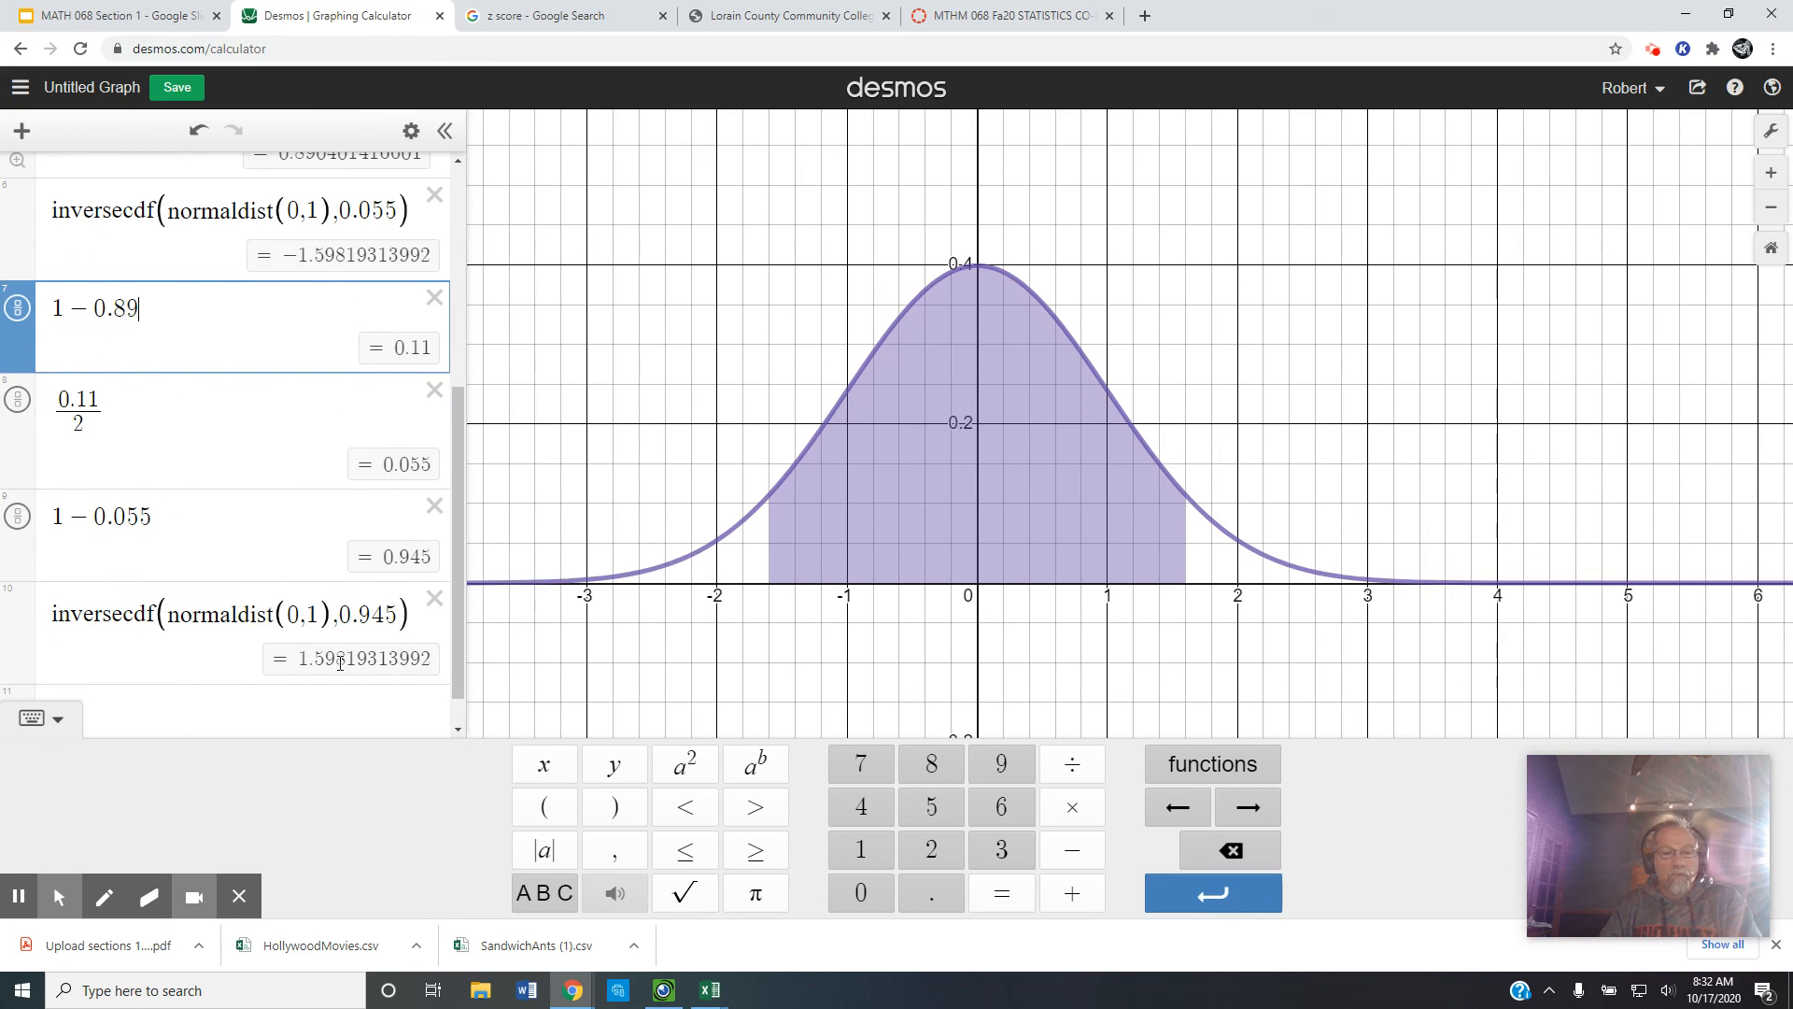
pyautogui.scroll(3, 340, 662)
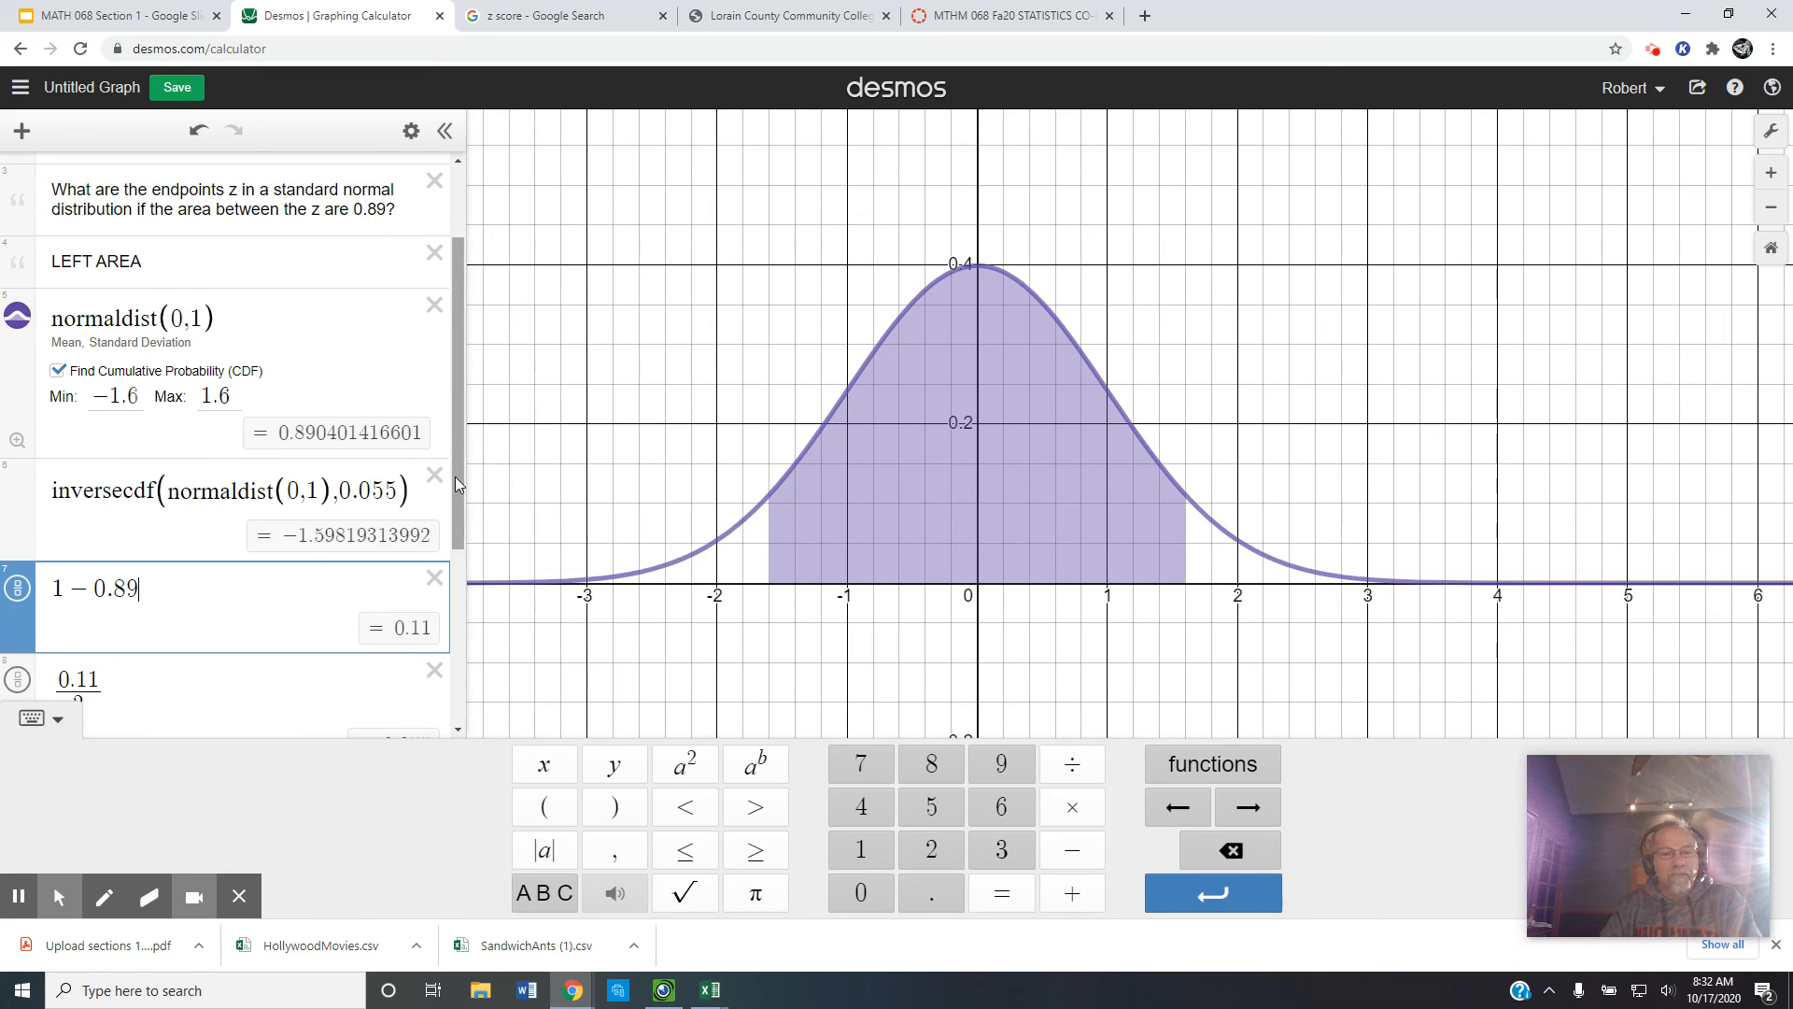
pyautogui.scroll(-2, 456, 476)
pyautogui.scroll(2, 456, 476)
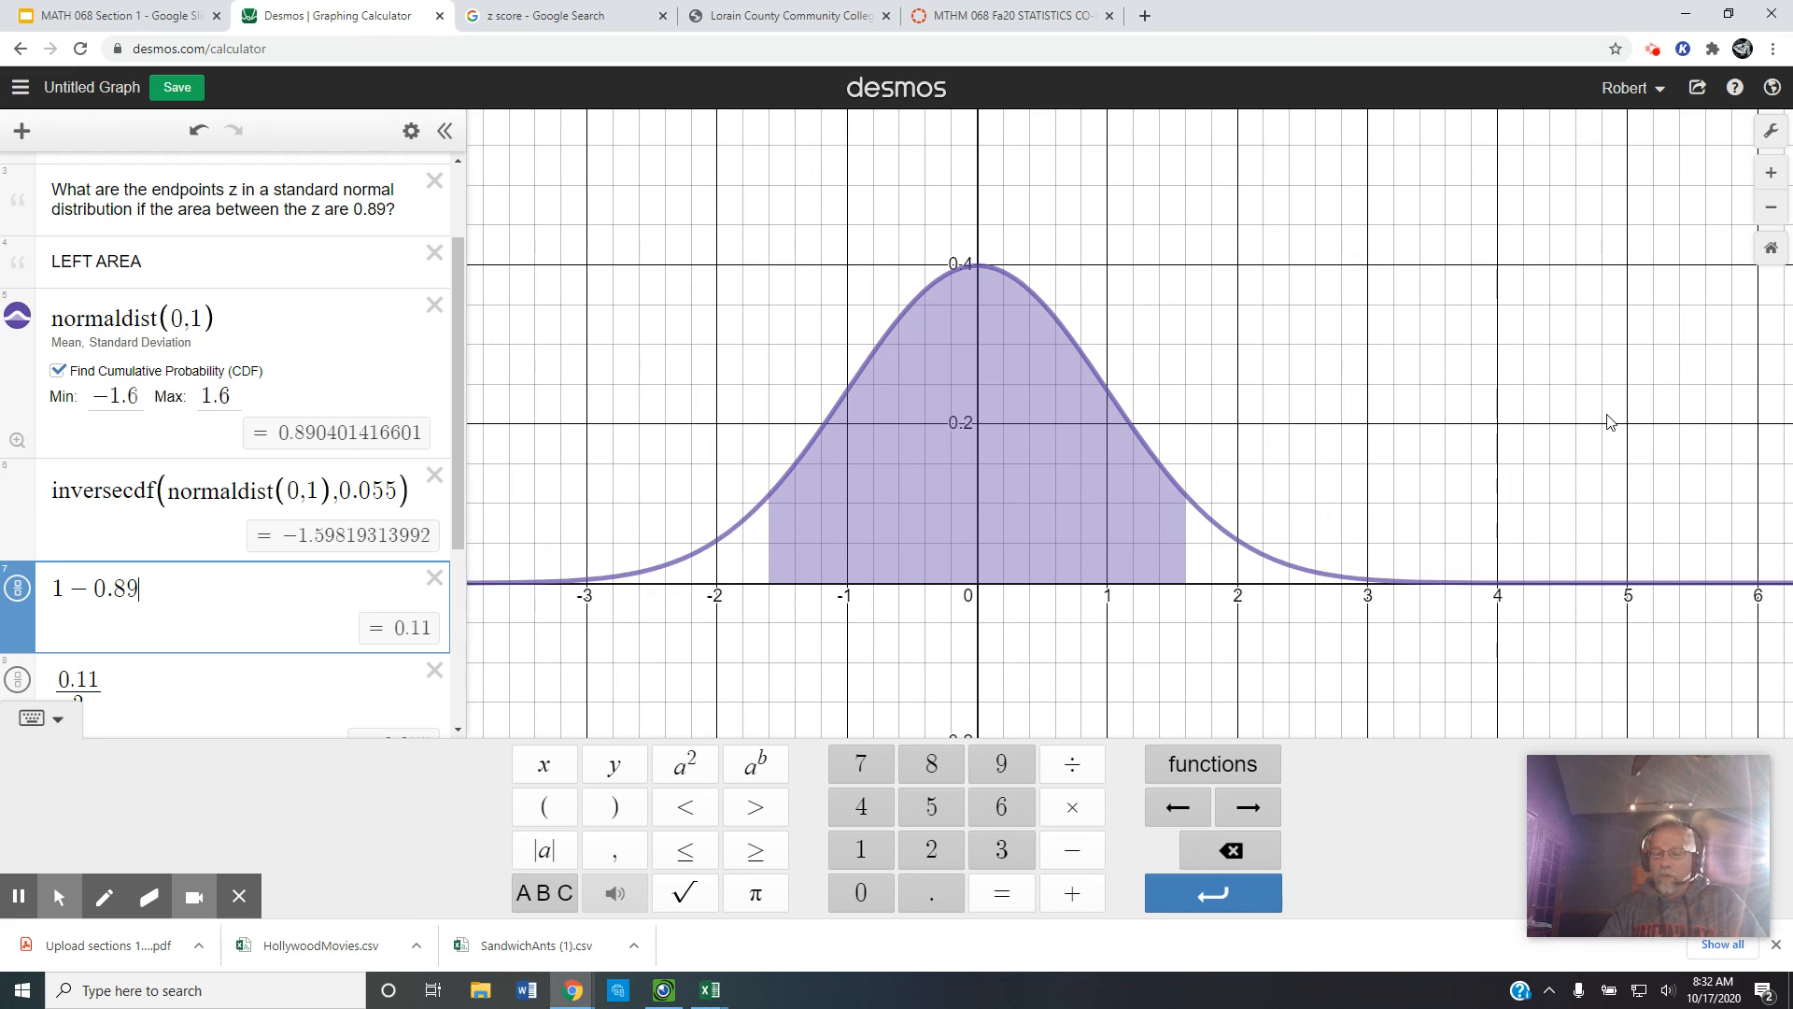
pyautogui.scroll(2, 1356, 375)
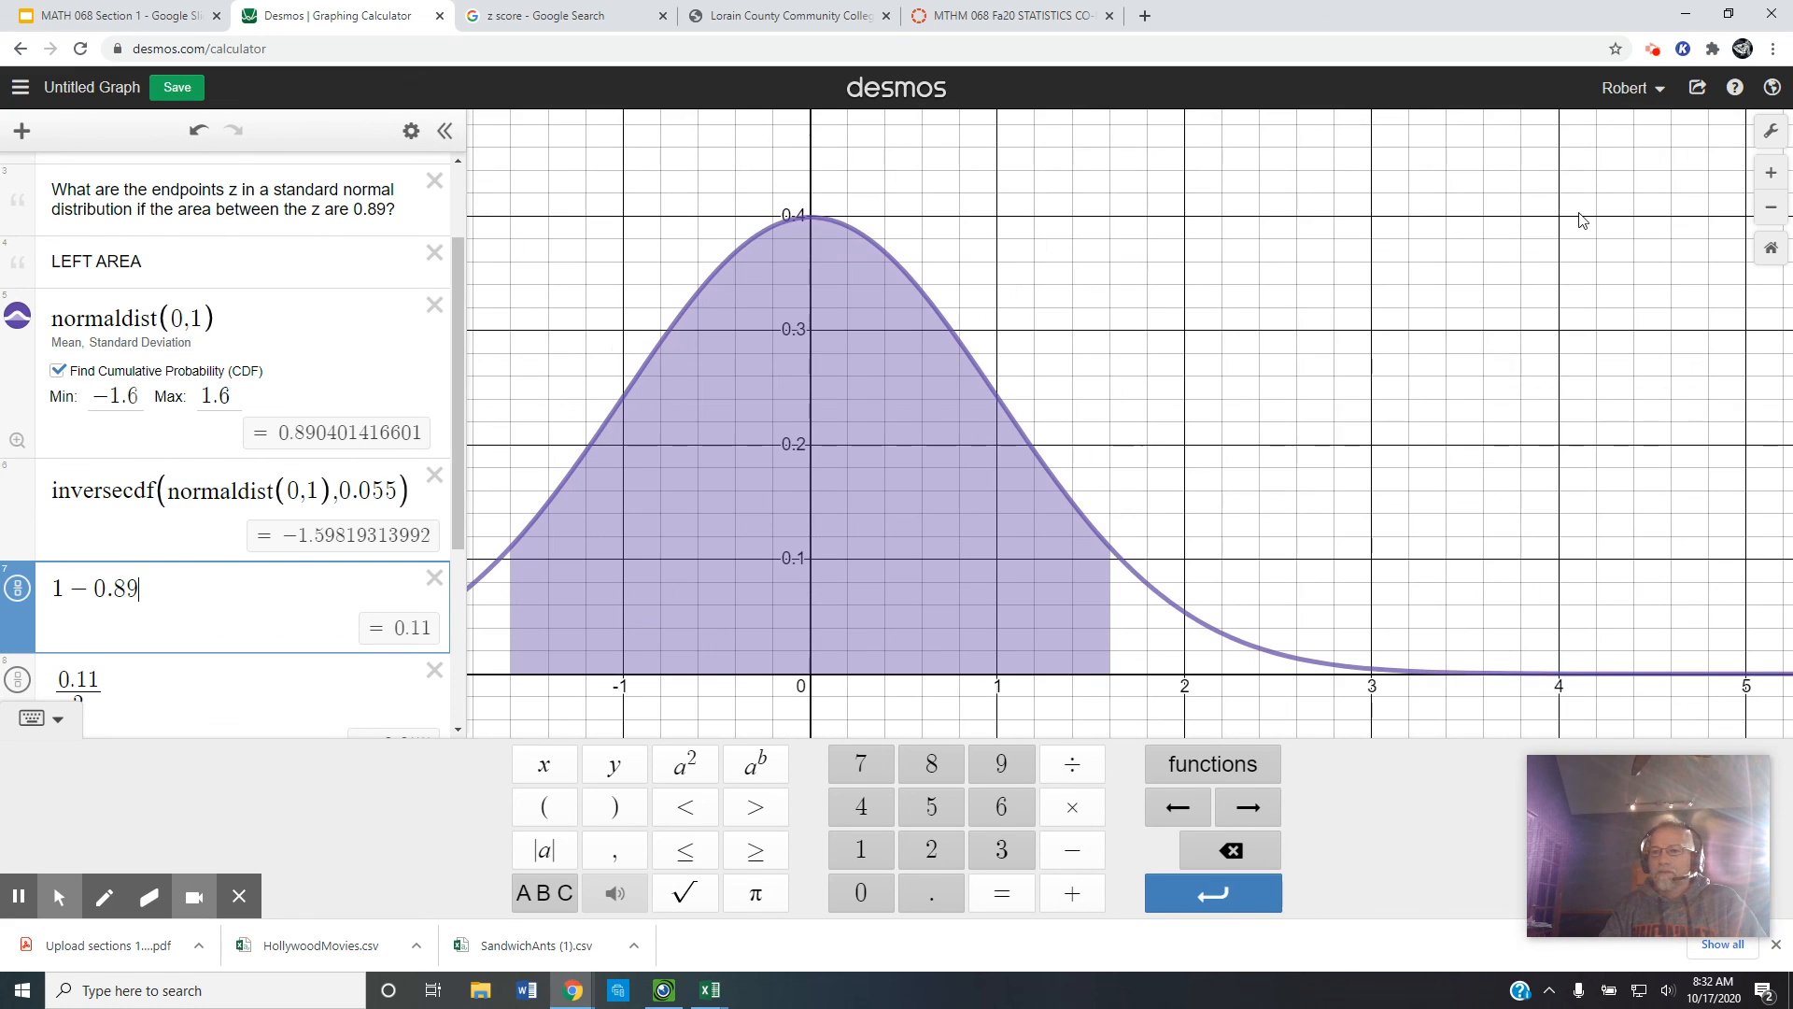